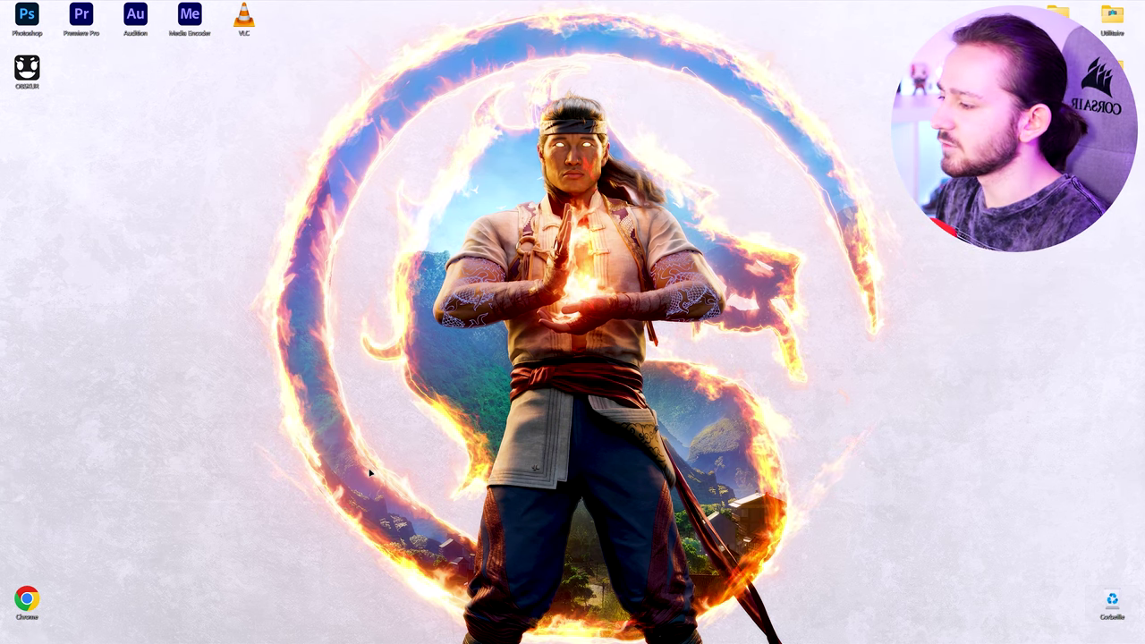
- Open Creative Cloud, look through the beta applications and launch Photoshop (Beta)
{"action": "left_click", "coordinate": [400, 632]}
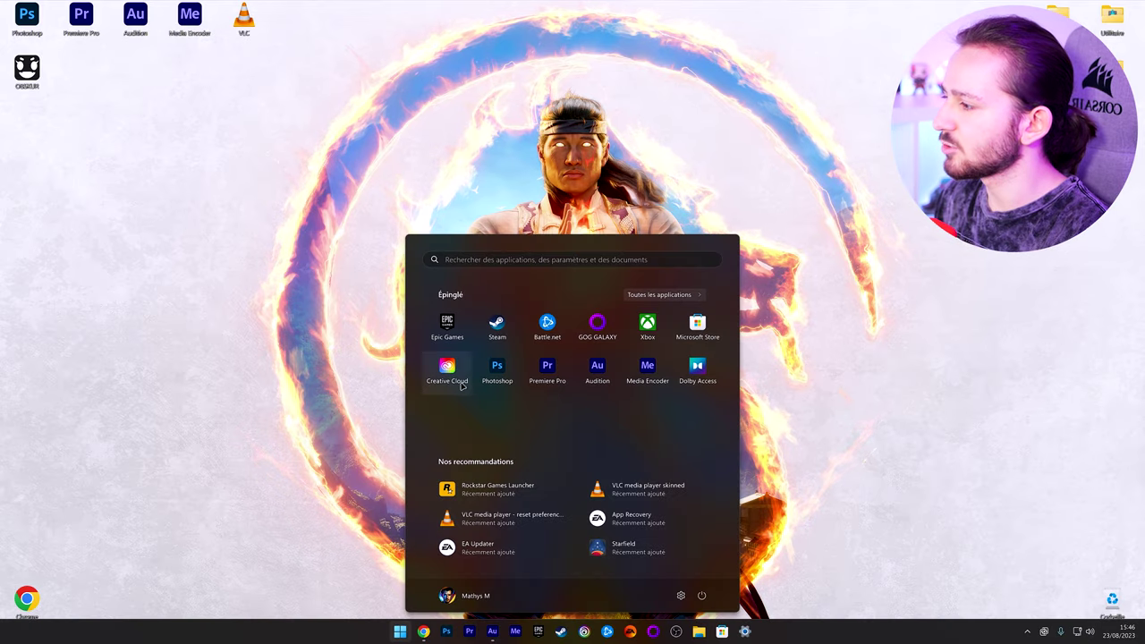
{"action": "left_click", "coordinate": [462, 386]}
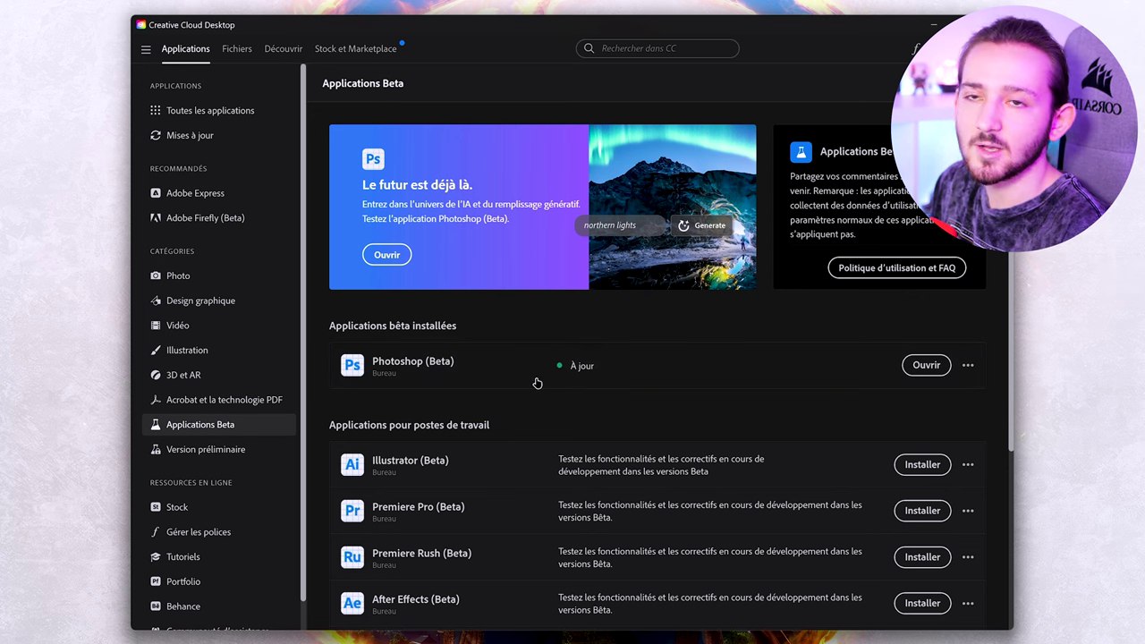
{"action": "scroll", "coordinate": [537, 383], "scroll_direction": "down", "scroll_amount": 1}
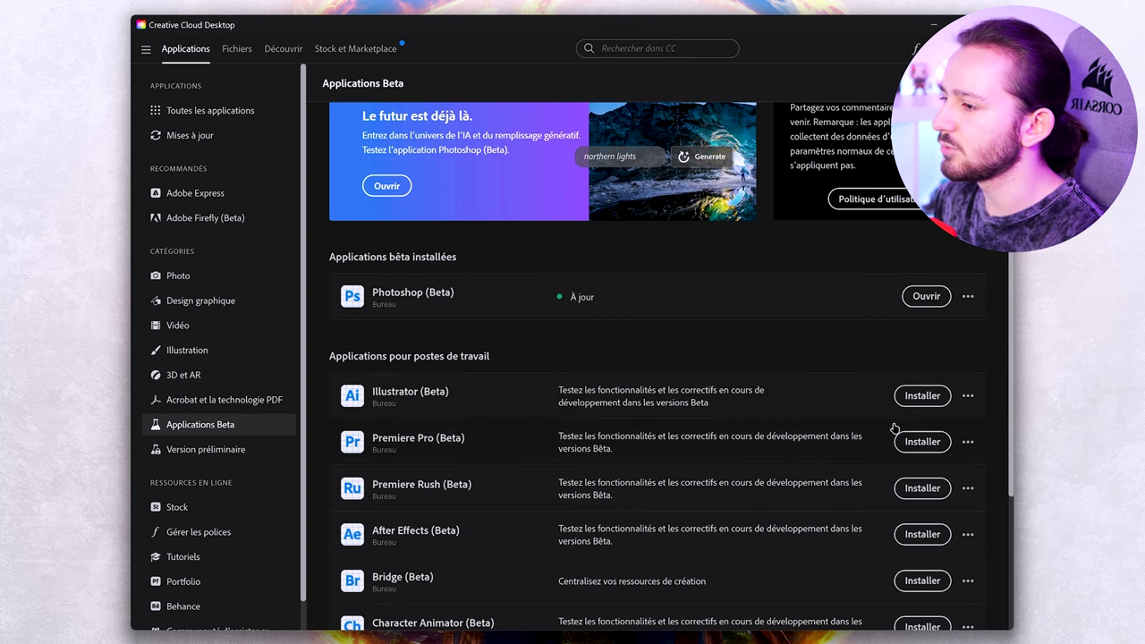
{"action": "scroll", "coordinate": [766, 503], "scroll_direction": "down", "scroll_amount": 3}
{"action": "scroll", "coordinate": [770, 259], "scroll_direction": "up", "scroll_amount": 2}
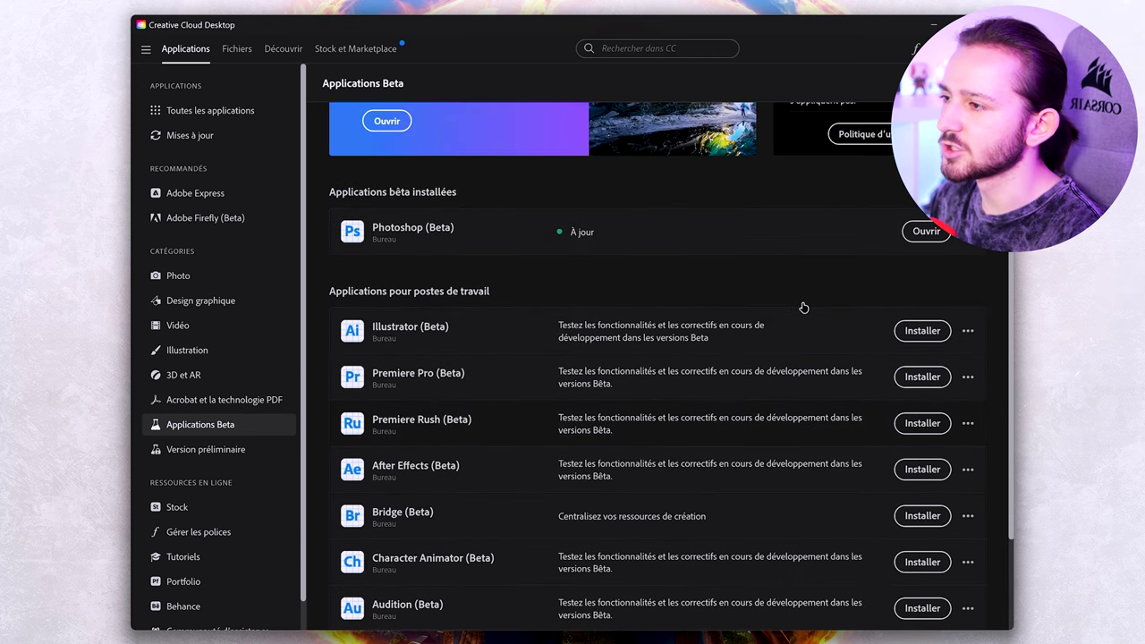
{"action": "scroll", "coordinate": [603, 348], "scroll_direction": "down", "scroll_amount": 2}
{"action": "scroll", "coordinate": [572, 358], "scroll_direction": "up", "scroll_amount": 4}
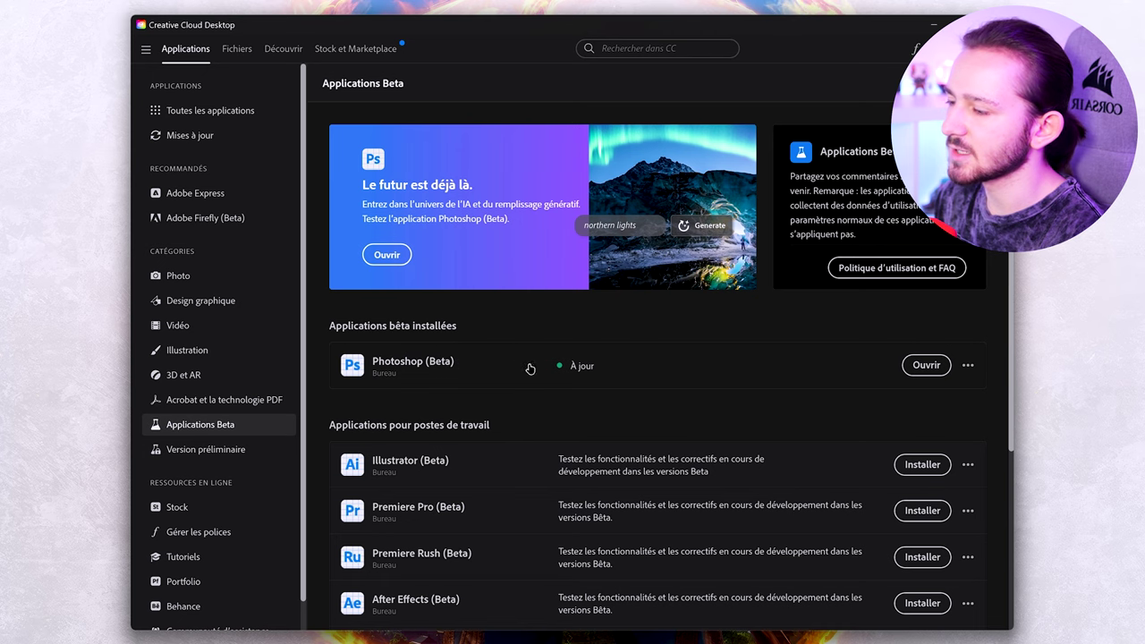
{"action": "left_click", "coordinate": [930, 365]}
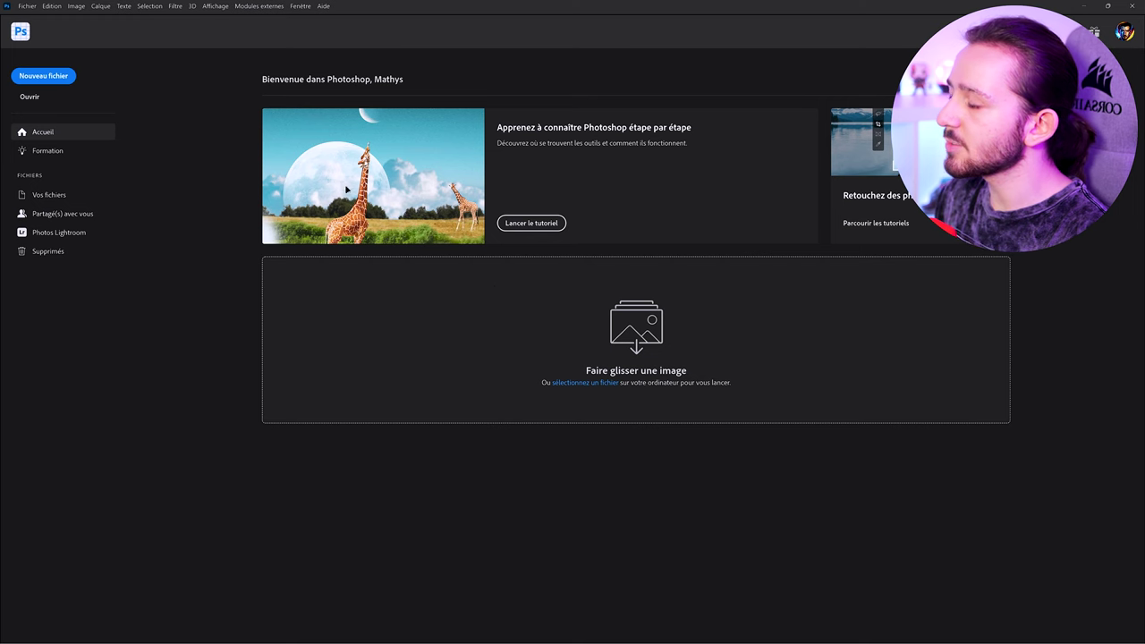
- Create a transparent 3840 x 2160 px document at 500 pixels per inch and select its whole canvas with the rectangular marquee
{"action": "left_click", "coordinate": [62, 77]}
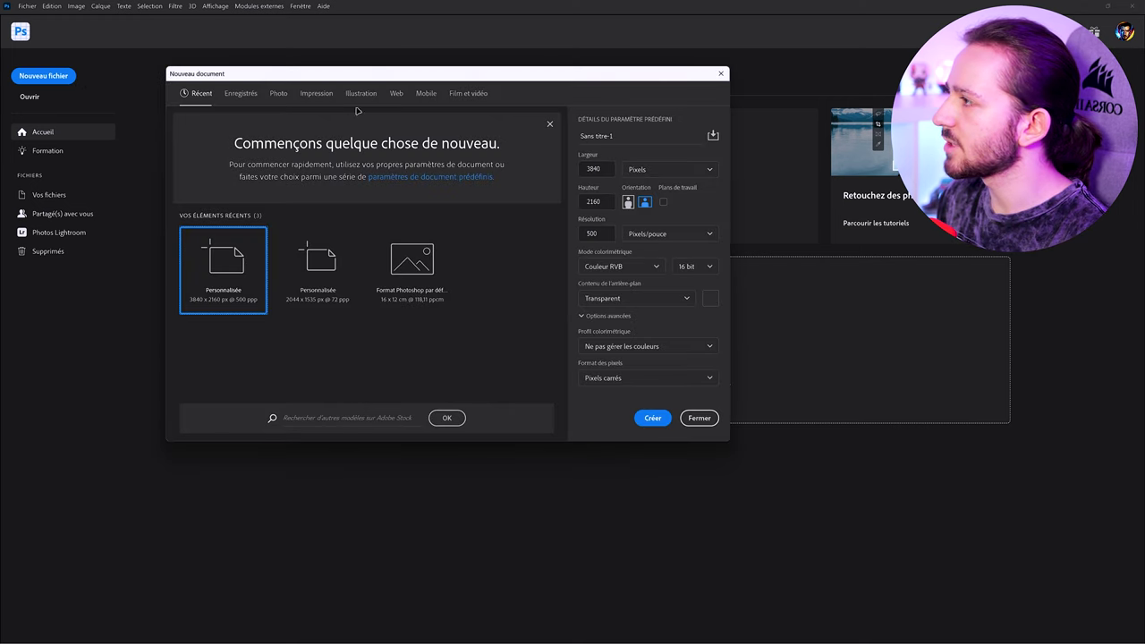
{"action": "left_click", "coordinate": [792, 448]}
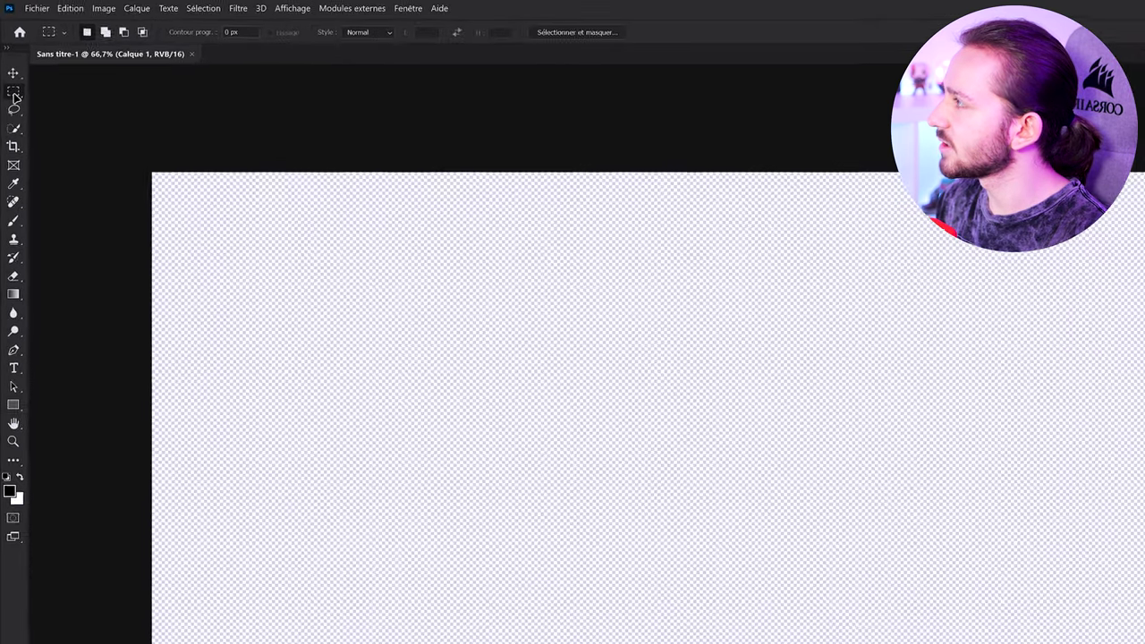
{"action": "right_click", "coordinate": [9, 68]}
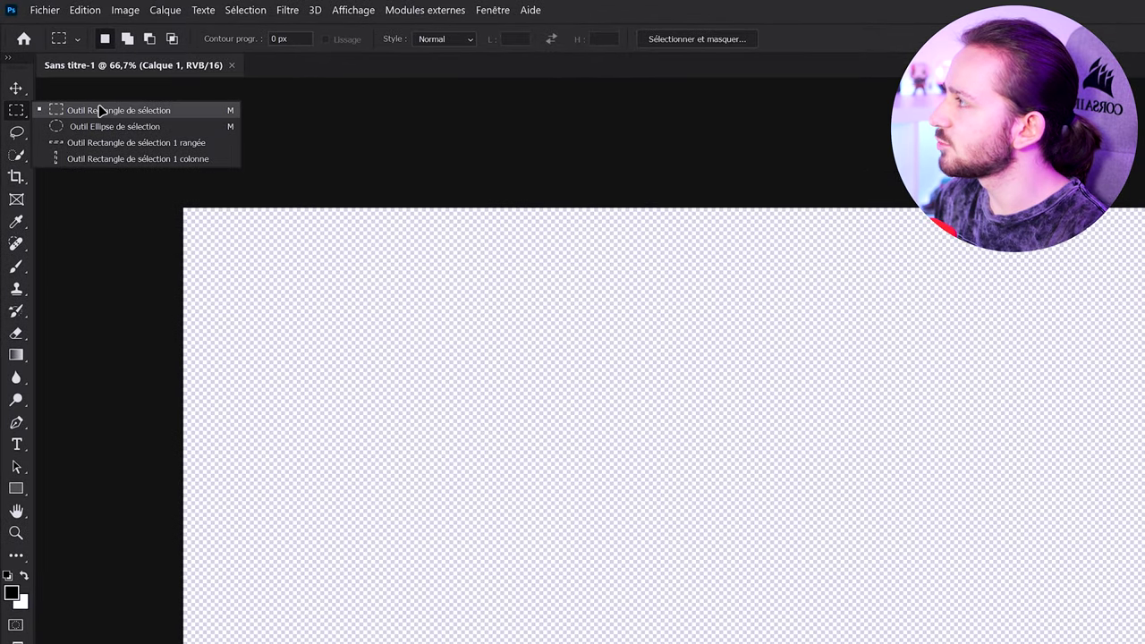
{"action": "left_click", "coordinate": [113, 110]}
{"action": "left_click_drag", "start_coordinate": [184, 208], "coordinate": [1144, 643]}
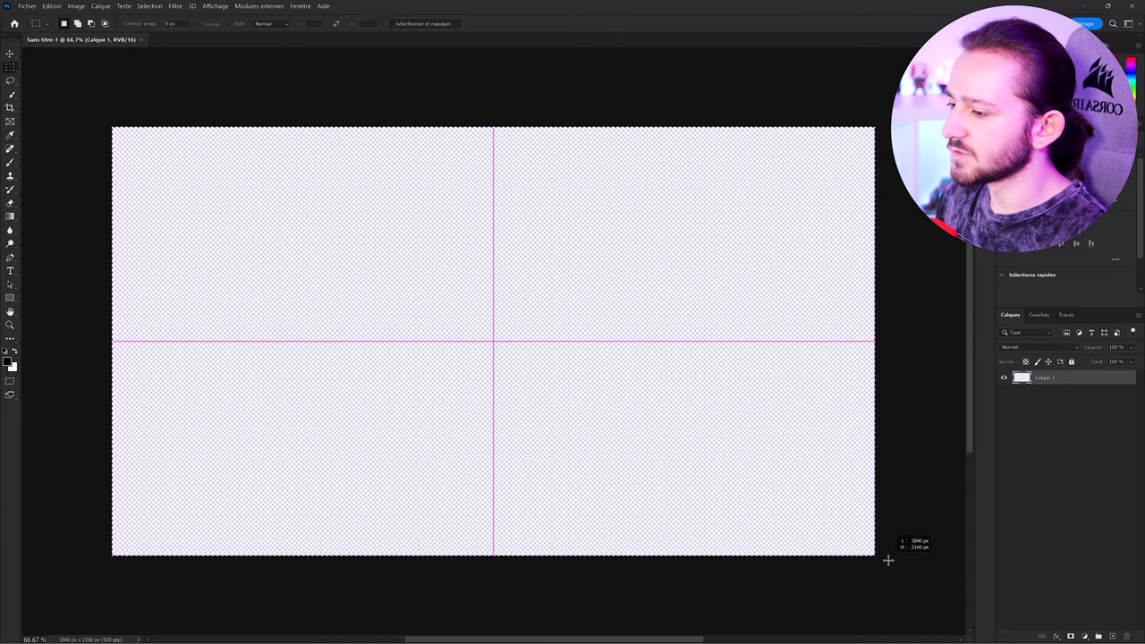
{"action": "left_click_drag", "start_coordinate": [888, 560], "coordinate": [887, 557]}
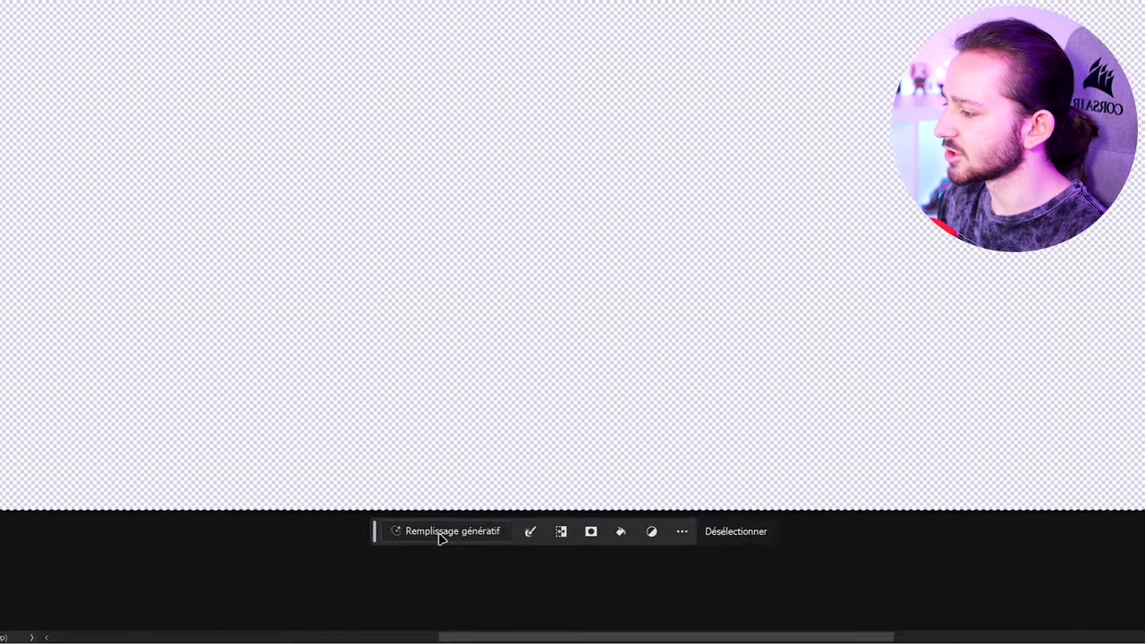
- Run a generative fill on the selection with an empty prompt and show its second and third variations
{"action": "left_click", "coordinate": [413, 570]}
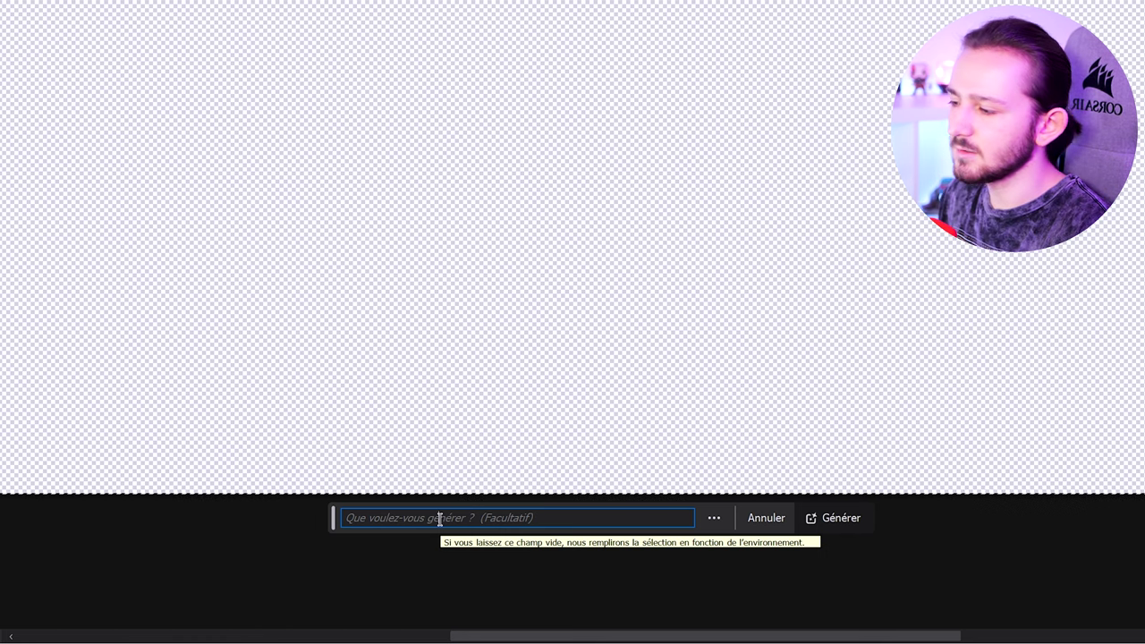
{"action": "left_click", "coordinate": [848, 525]}
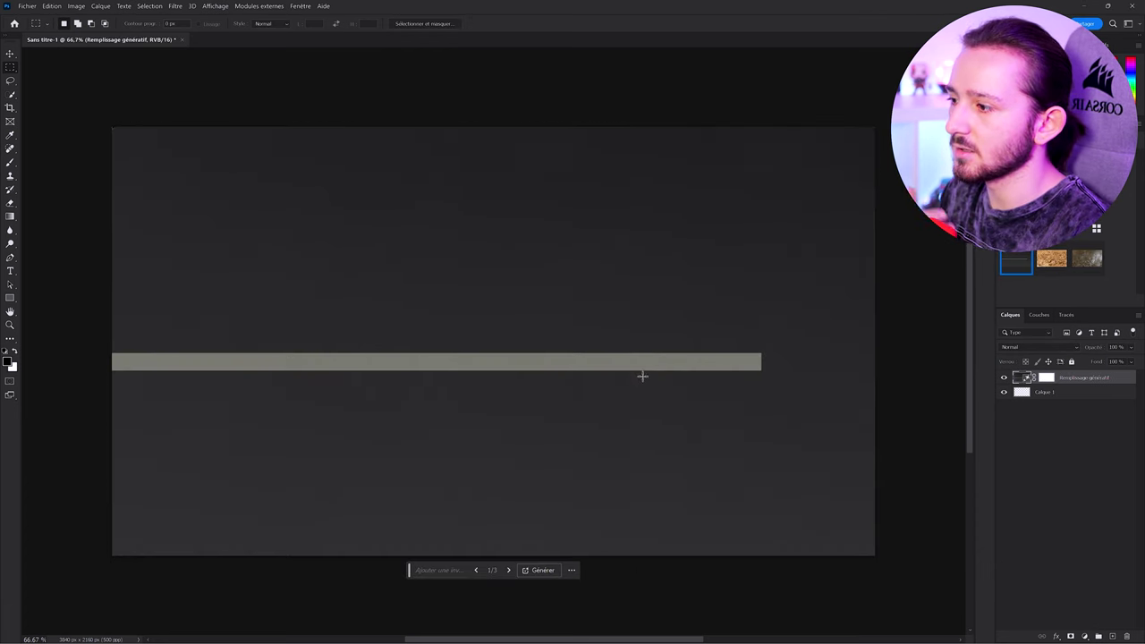
{"action": "left_click", "coordinate": [1042, 266]}
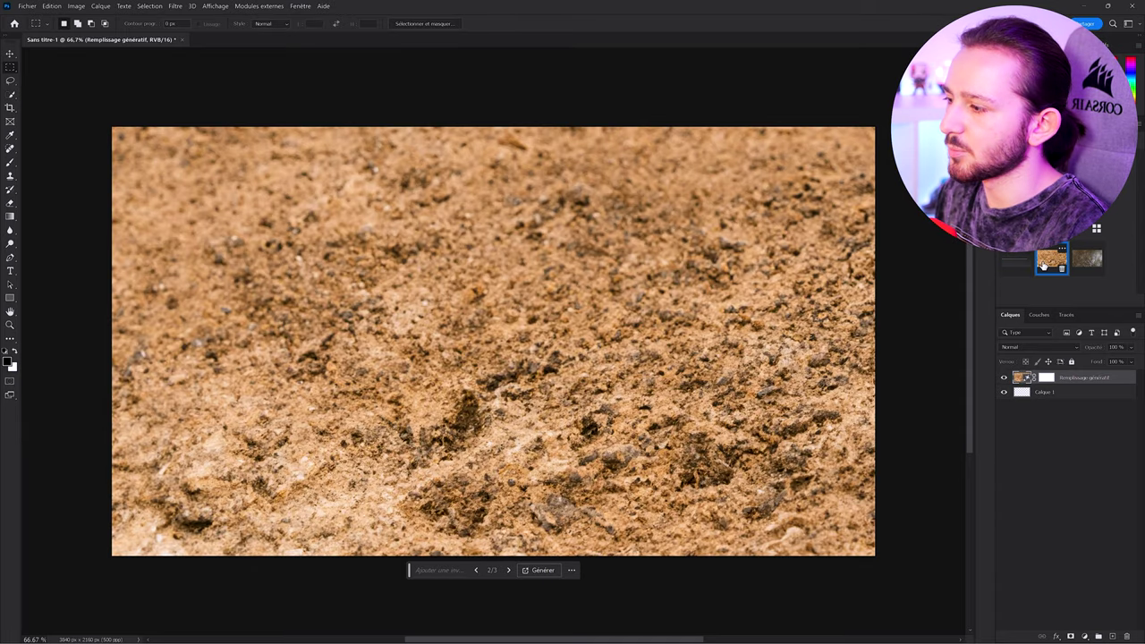
{"action": "left_click", "coordinate": [1085, 258]}
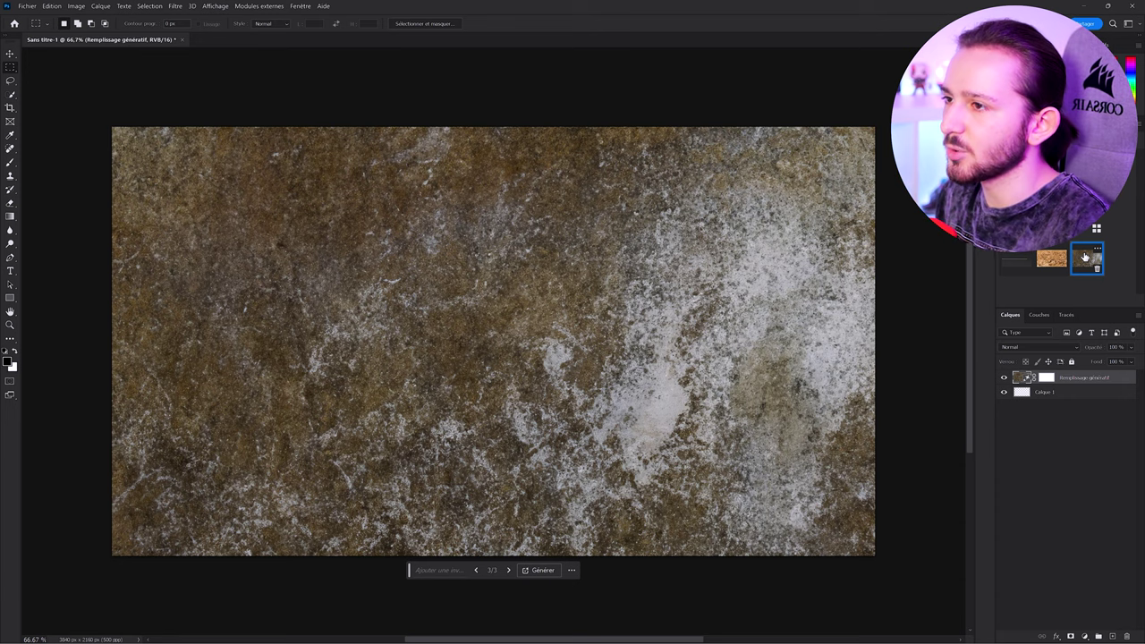
- Hide the generated layer, select the whole canvas on Calque 1 and generate a fill from the prompt "forest"
{"action": "left_click", "coordinate": [1003, 377]}
{"action": "left_click", "coordinate": [1042, 394]}
{"action": "left_click_drag", "start_coordinate": [112, 127], "coordinate": [886, 563]}
{"action": "left_click", "coordinate": [412, 569]}
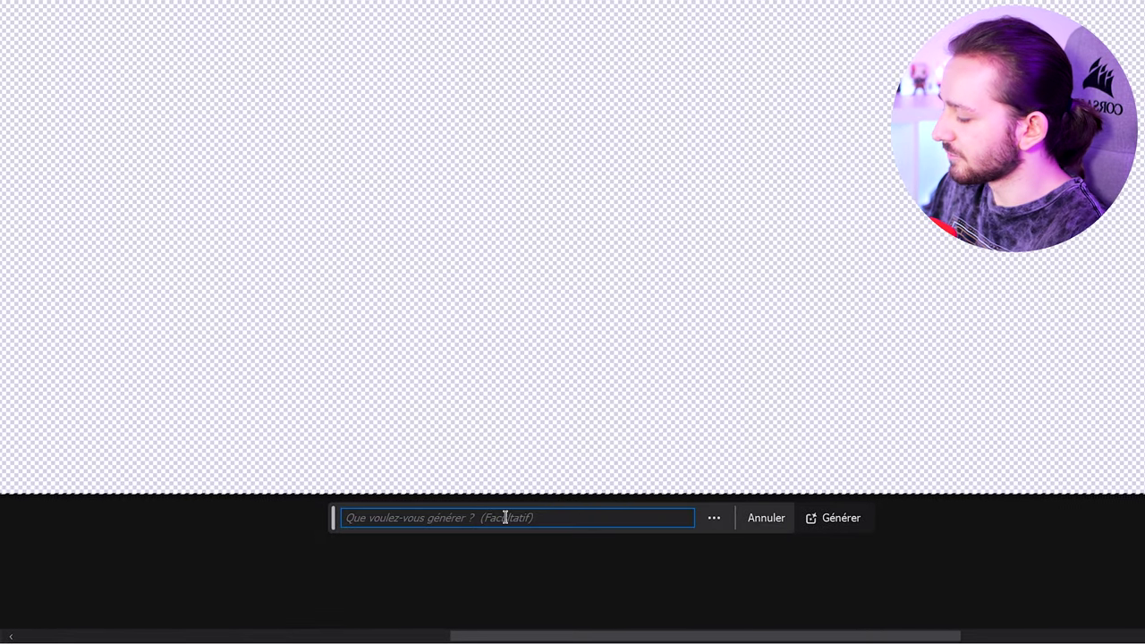
{"action": "type", "text": "forest"}
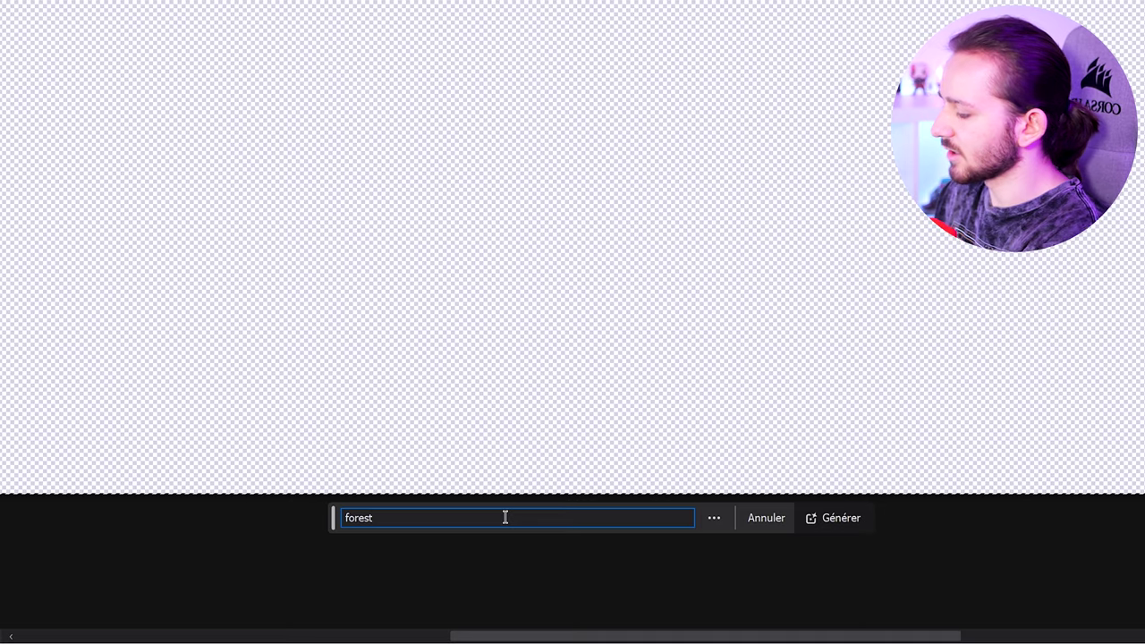
{"action": "key", "text": "Return"}
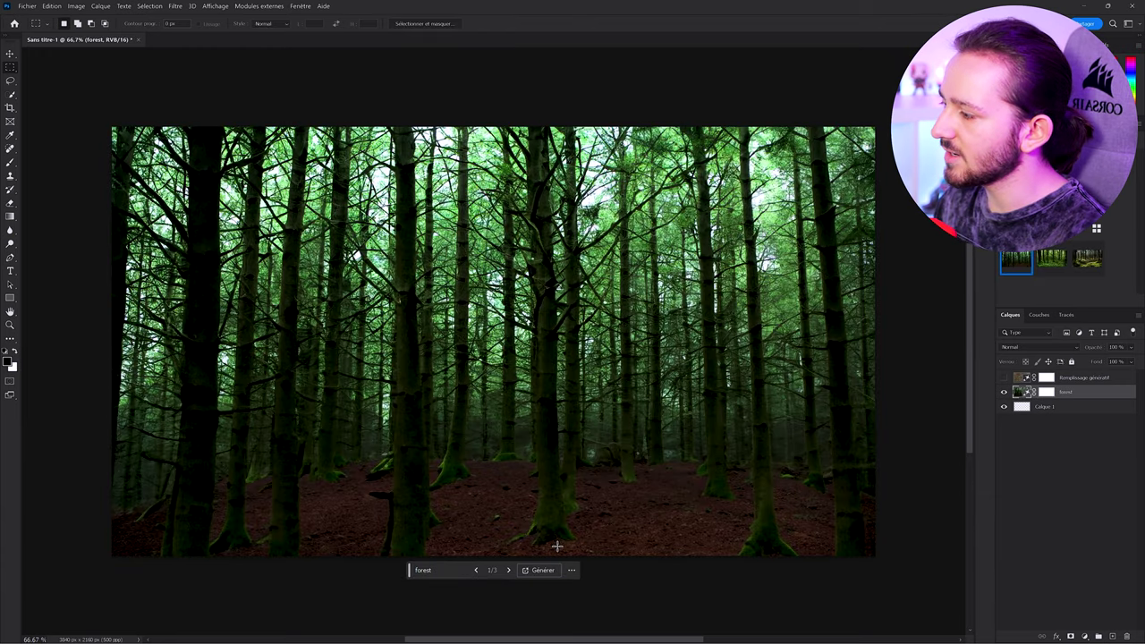
- Inspect the generated forest up close, compare its variations and choose the second one
{"action": "scroll", "coordinate": [541, 542], "scroll_direction": "up", "scroll_amount": 6}
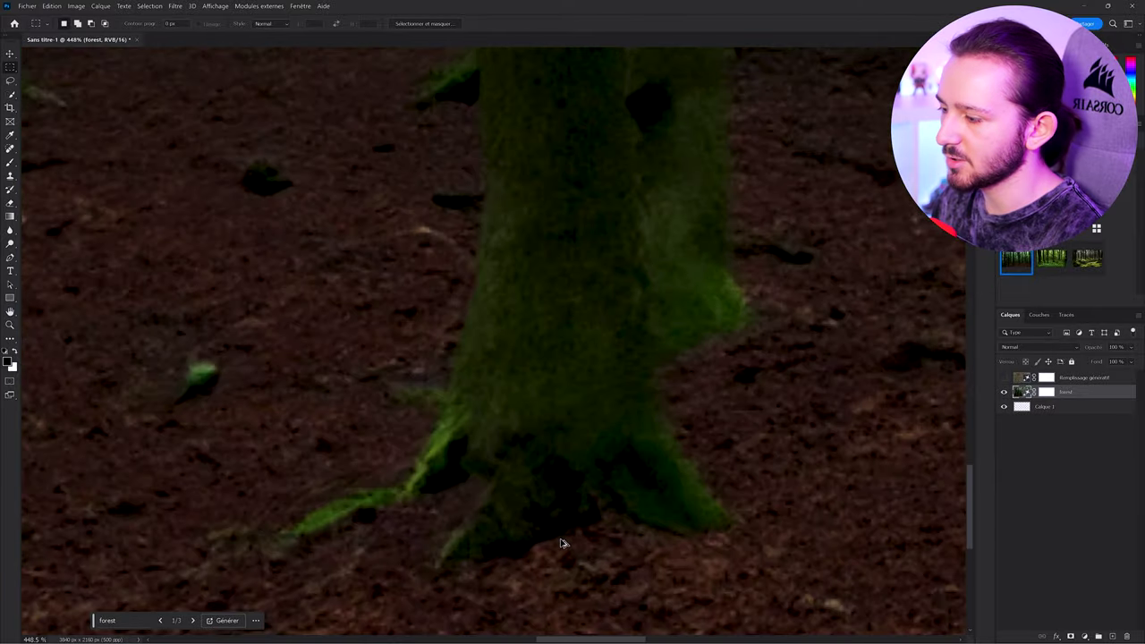
{"action": "scroll", "coordinate": [580, 510], "scroll_direction": "down", "scroll_amount": 1}
{"action": "scroll", "coordinate": [580, 510], "scroll_direction": "down", "scroll_amount": 5}
{"action": "scroll", "coordinate": [573, 507], "scroll_direction": "up", "scroll_amount": 2}
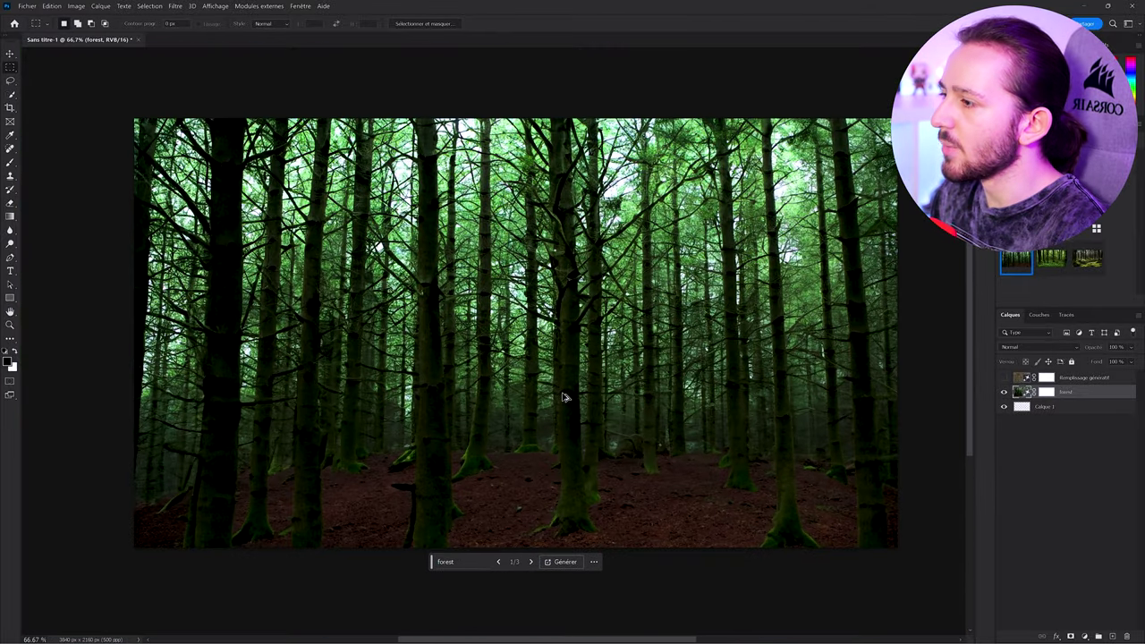
{"action": "scroll", "coordinate": [563, 393], "scroll_direction": "up", "scroll_amount": 1}
{"action": "scroll", "coordinate": [563, 393], "scroll_direction": "left", "scroll_amount": 1}
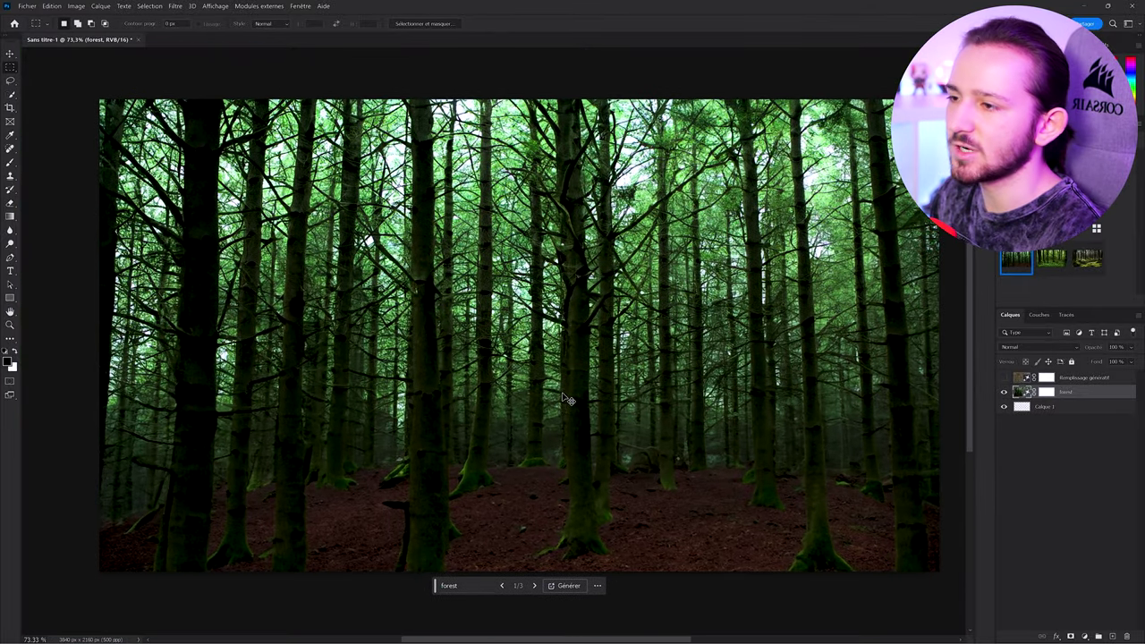
{"action": "left_click", "coordinate": [1050, 259]}
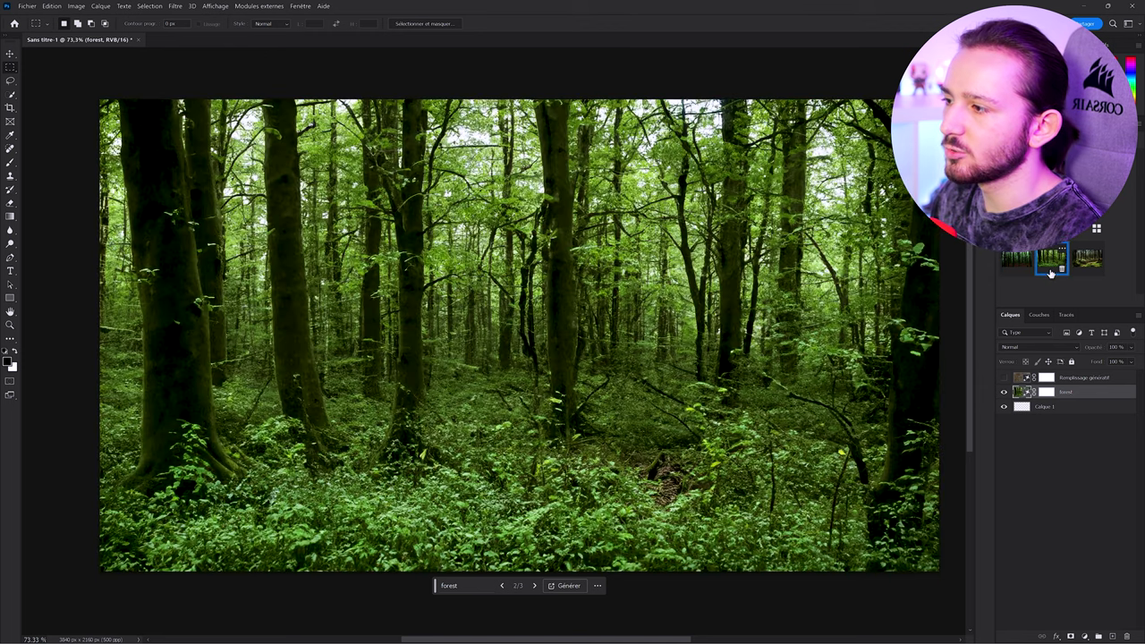
{"action": "left_click", "coordinate": [1082, 262]}
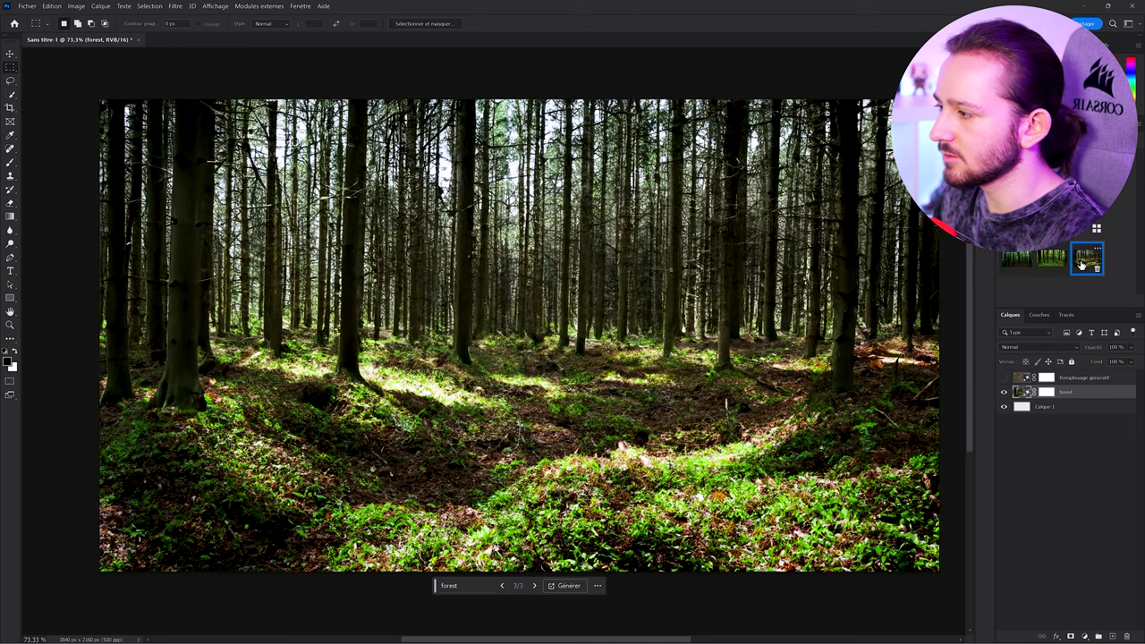
{"action": "left_click", "coordinate": [1041, 262]}
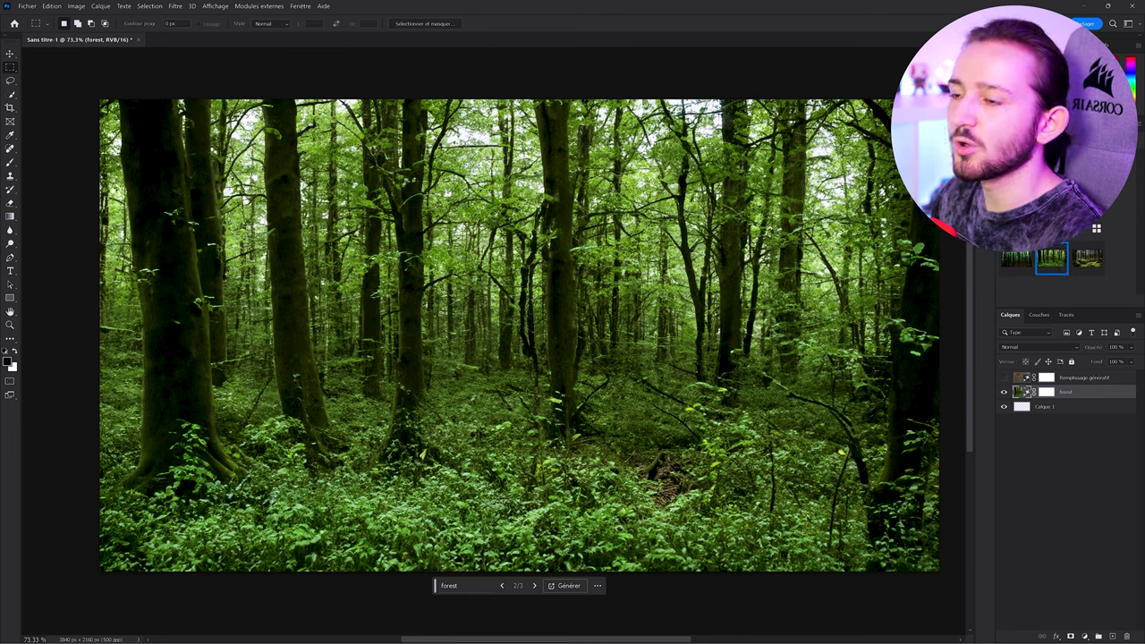
- Generate a fill of the whole canvas from the prompt "a lion eating pizza"
{"action": "key", "text": "Return"}
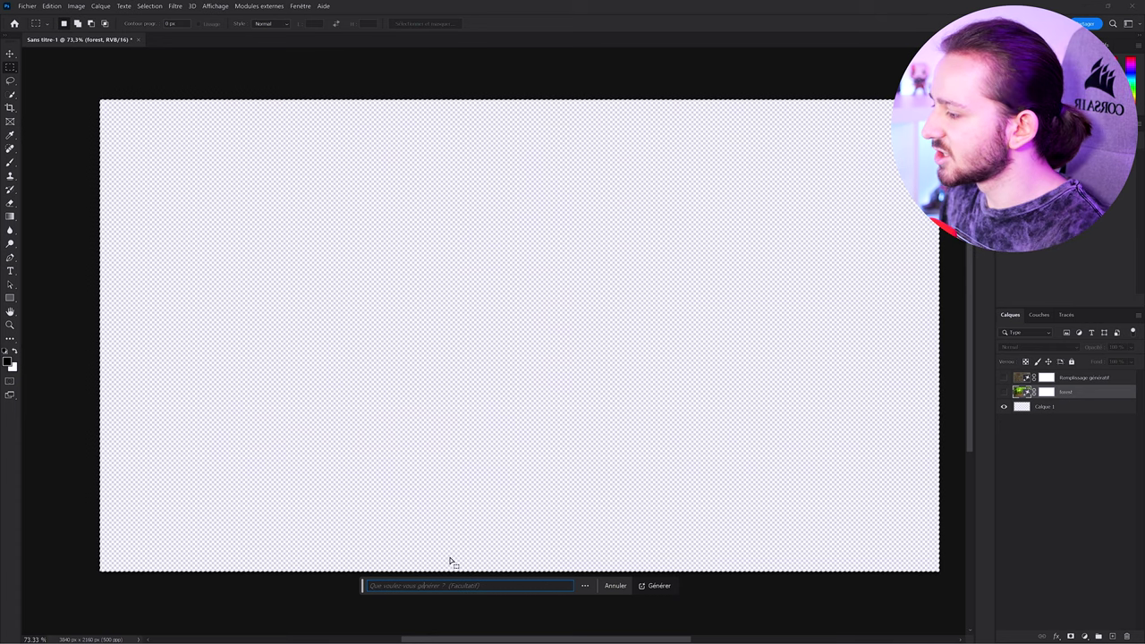
{"action": "type", "text": "a lion "}
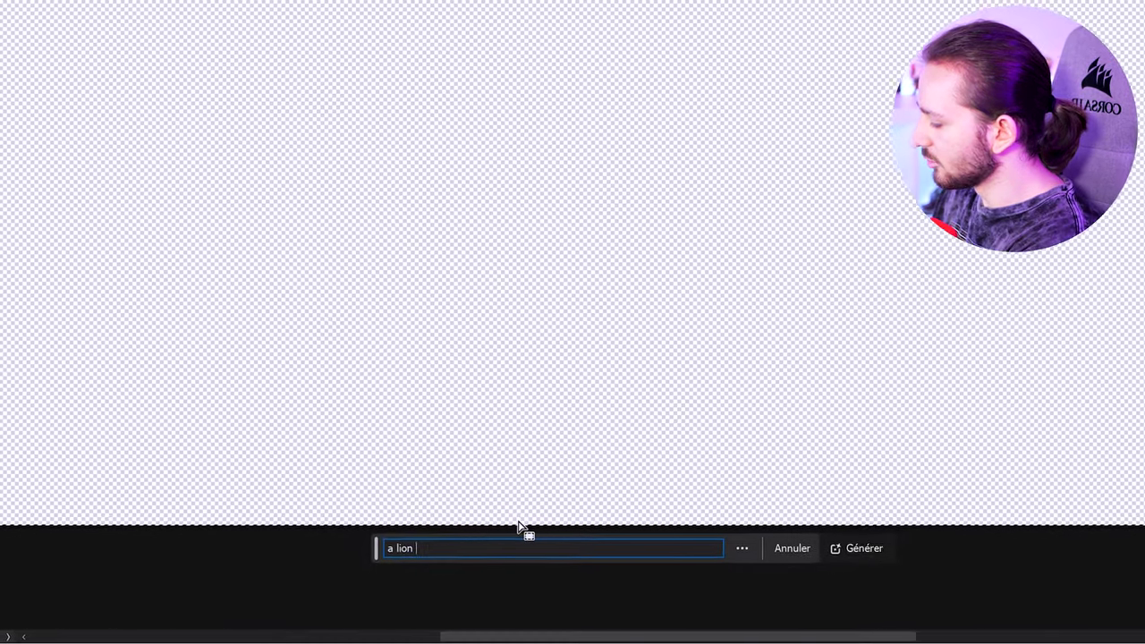
{"action": "type", "text": "eating pi"}
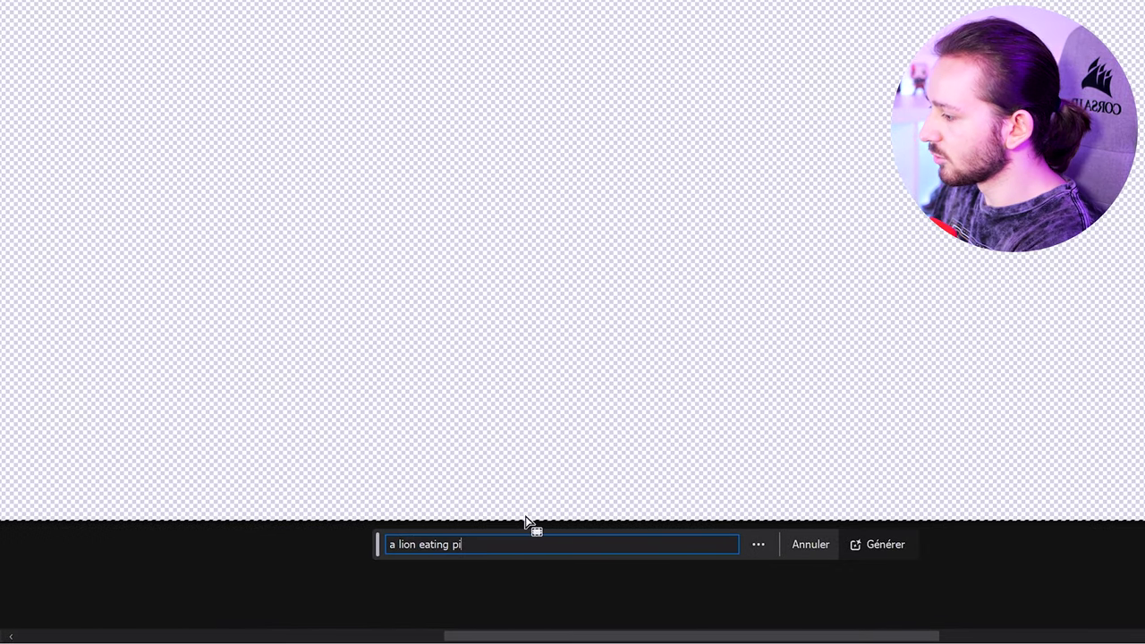
{"action": "type", "text": "zza"}
{"action": "key", "text": "Return"}
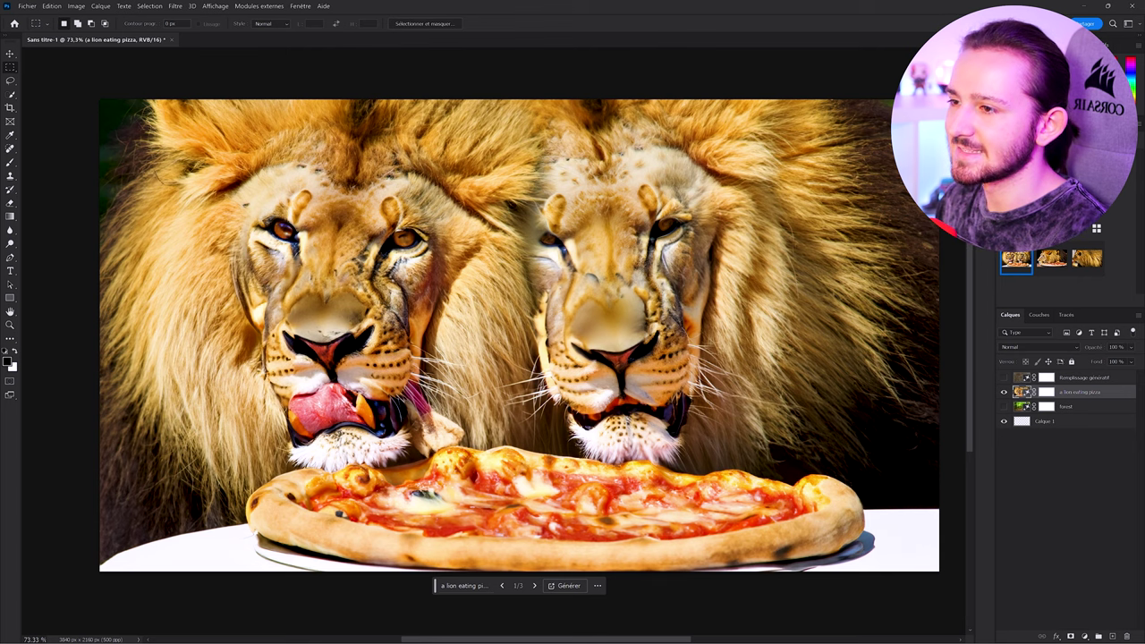
- Compare the three lion variations and examine the second one at closer range
{"action": "left_click", "coordinate": [1048, 259]}
{"action": "left_click", "coordinate": [1085, 260]}
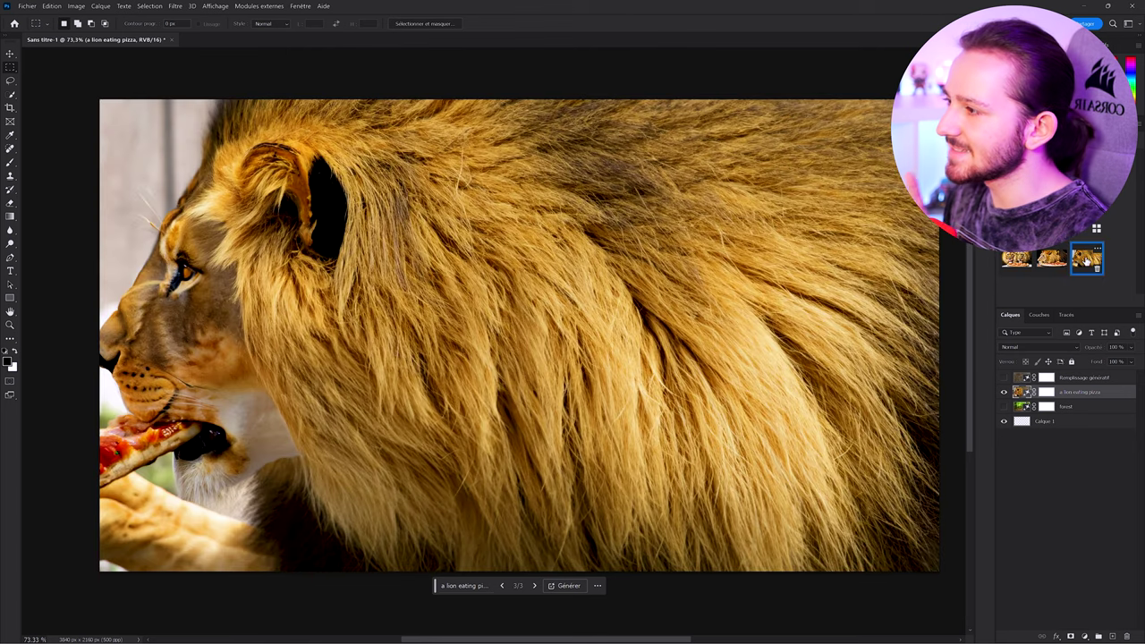
{"action": "scroll", "coordinate": [237, 385], "scroll_direction": "down", "scroll_amount": 1}
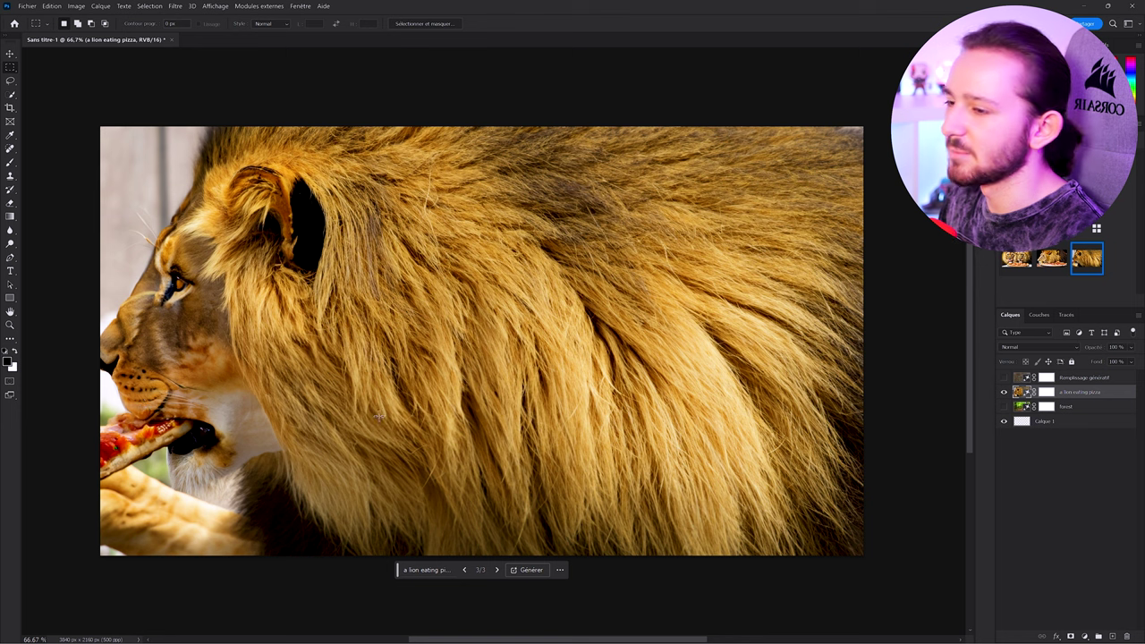
{"action": "left_click", "coordinate": [1016, 259]}
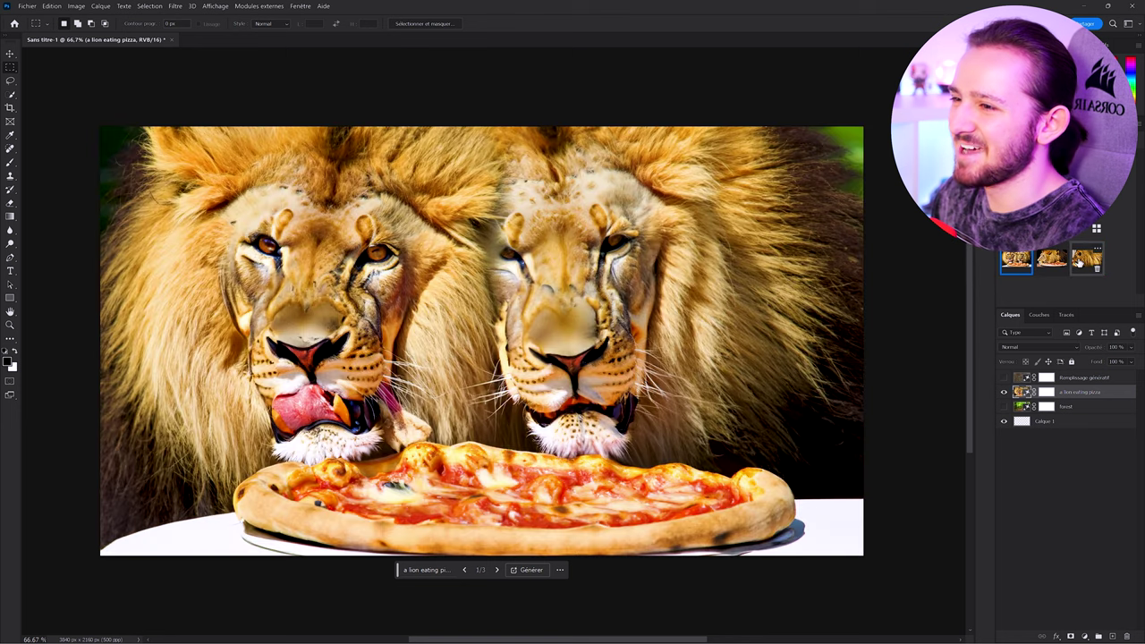
{"action": "left_click", "coordinate": [1051, 259]}
{"action": "scroll", "coordinate": [564, 382], "scroll_direction": "down", "scroll_amount": 2}
{"action": "scroll", "coordinate": [563, 383], "scroll_direction": "up", "scroll_amount": 1}
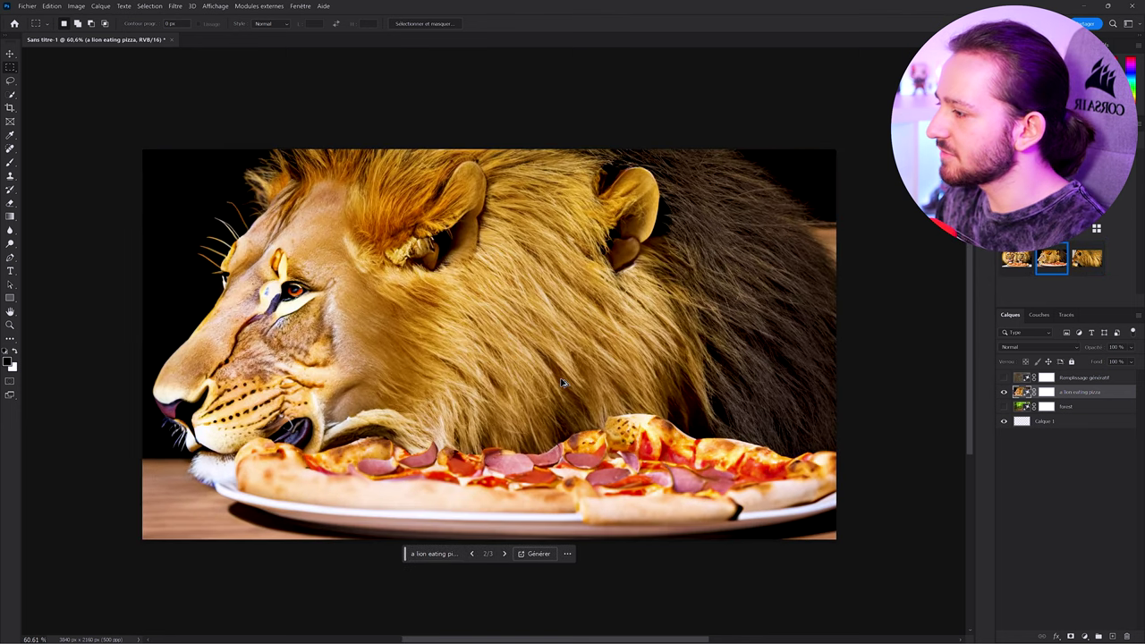
{"action": "scroll", "coordinate": [564, 383], "scroll_direction": "up", "scroll_amount": 2}
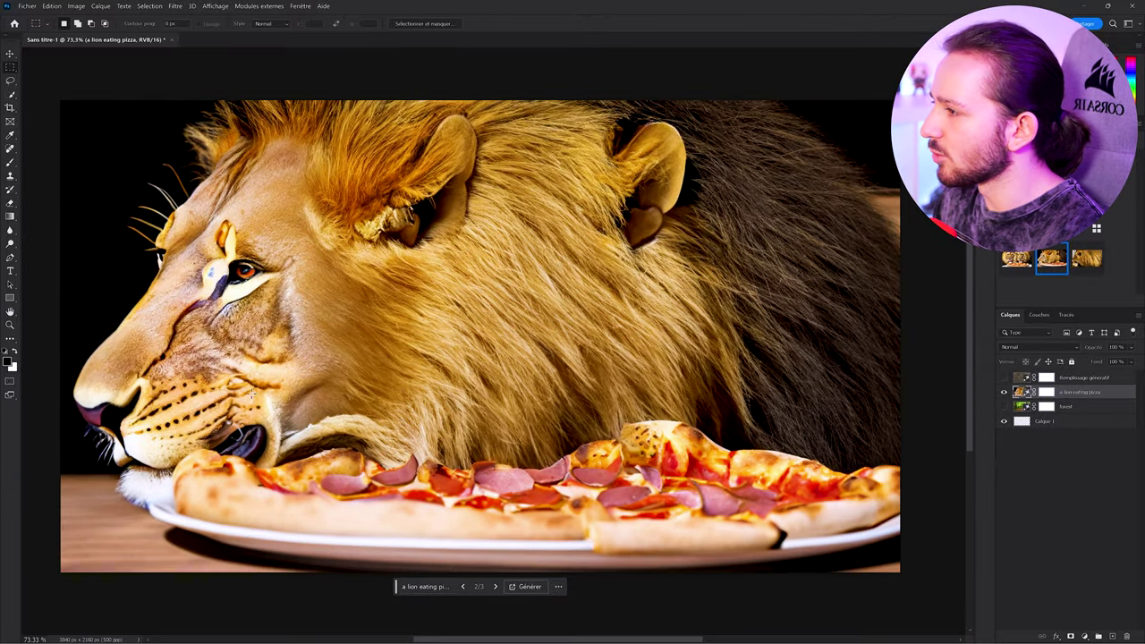
{"action": "scroll", "coordinate": [147, 365], "scroll_direction": "up", "scroll_amount": 1}
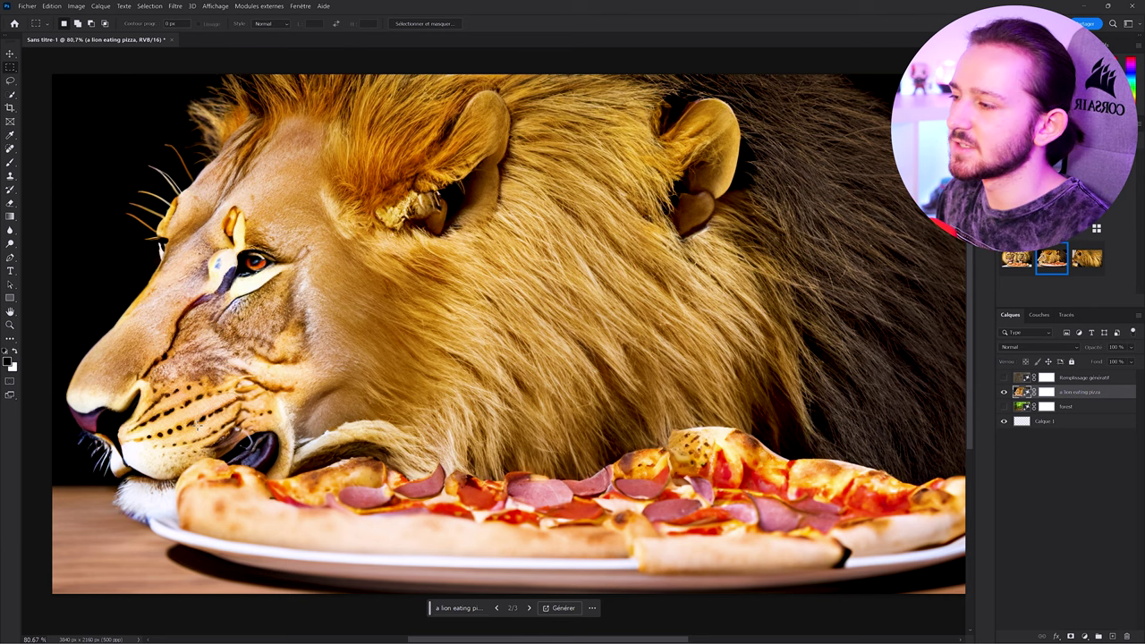
- Switch the lion fill to its first variation and view it on the canvas
{"action": "left_click", "coordinate": [1016, 260]}
{"action": "scroll", "coordinate": [560, 298], "scroll_direction": "down", "scroll_amount": 2}
{"action": "scroll", "coordinate": [560, 298], "scroll_direction": "up", "scroll_amount": 2}
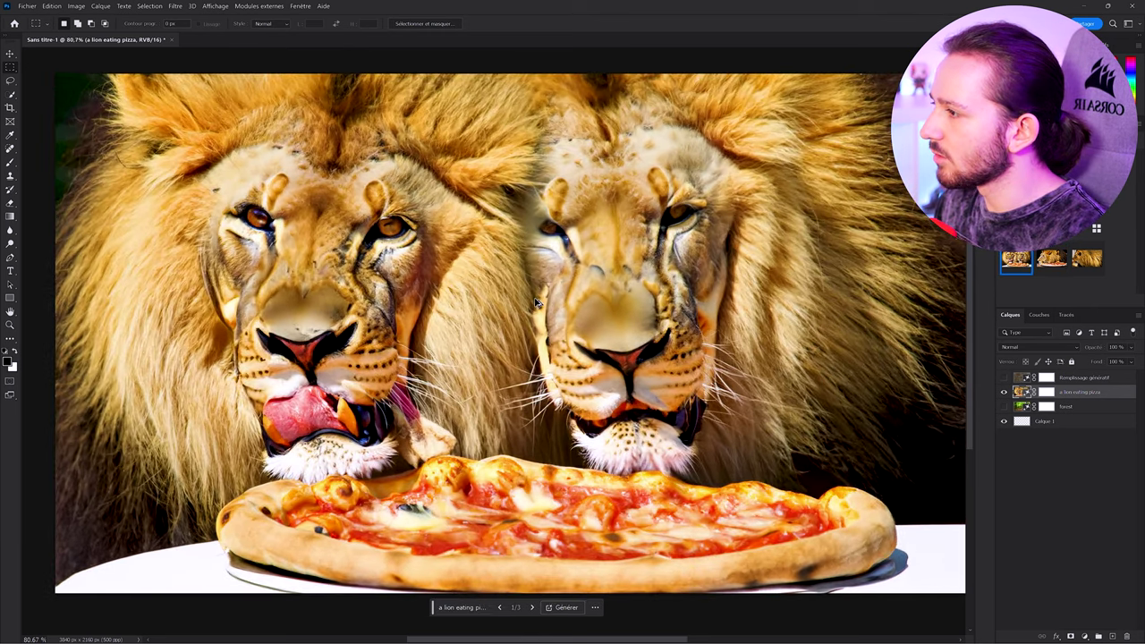
- Examine the first lion variation at several magnifications and switch the fill to its third variation
{"action": "scroll", "coordinate": [560, 298], "scroll_direction": "down", "scroll_amount": 1}
{"action": "scroll", "coordinate": [537, 302], "scroll_direction": "down", "scroll_amount": 1}
{"action": "scroll", "coordinate": [537, 302], "scroll_direction": "up", "scroll_amount": 3}
{"action": "scroll", "coordinate": [536, 302], "scroll_direction": "down", "scroll_amount": 1}
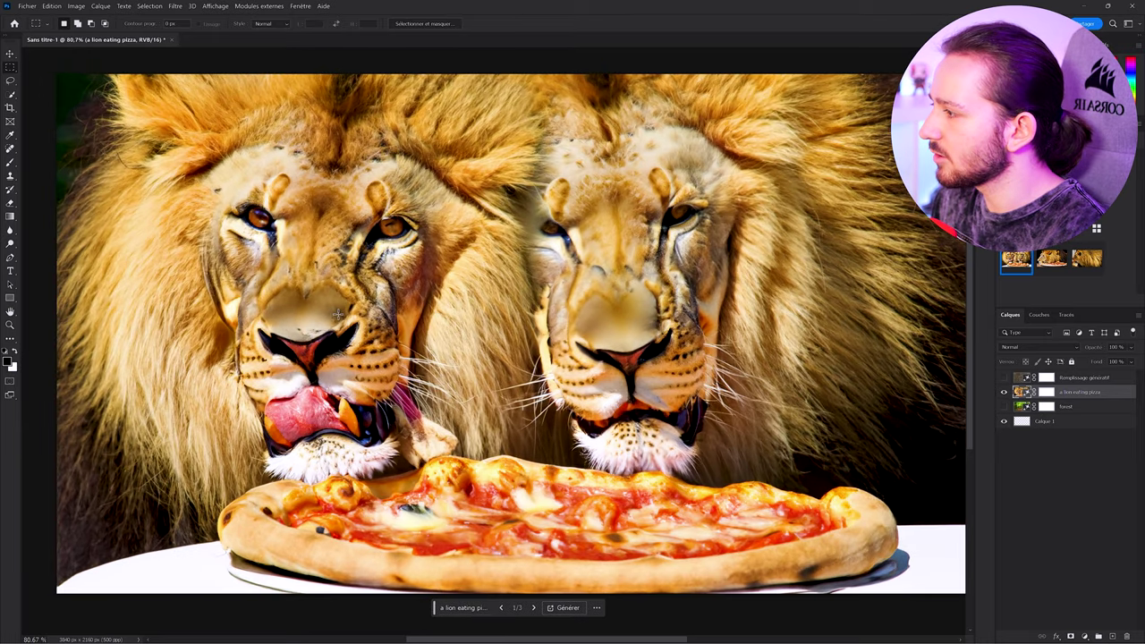
{"action": "scroll", "coordinate": [327, 323], "scroll_direction": "down", "scroll_amount": 1}
{"action": "scroll", "coordinate": [458, 343], "scroll_direction": "up", "scroll_amount": 2}
{"action": "scroll", "coordinate": [607, 357], "scroll_direction": "down", "scroll_amount": 2}
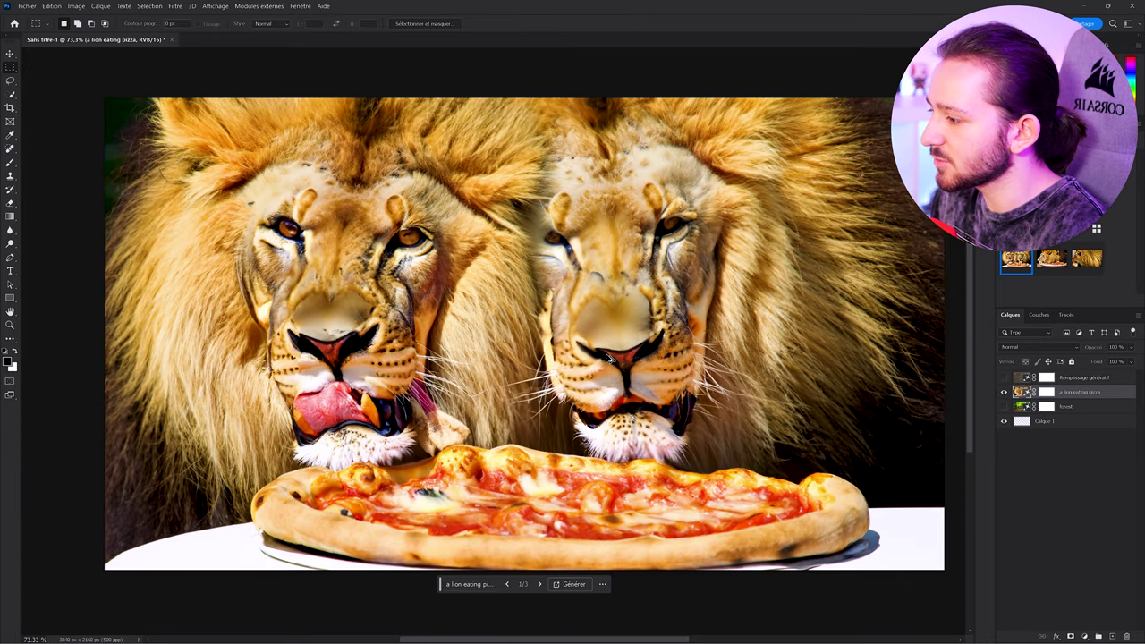
{"action": "scroll", "coordinate": [311, 412], "scroll_direction": "up", "scroll_amount": 4}
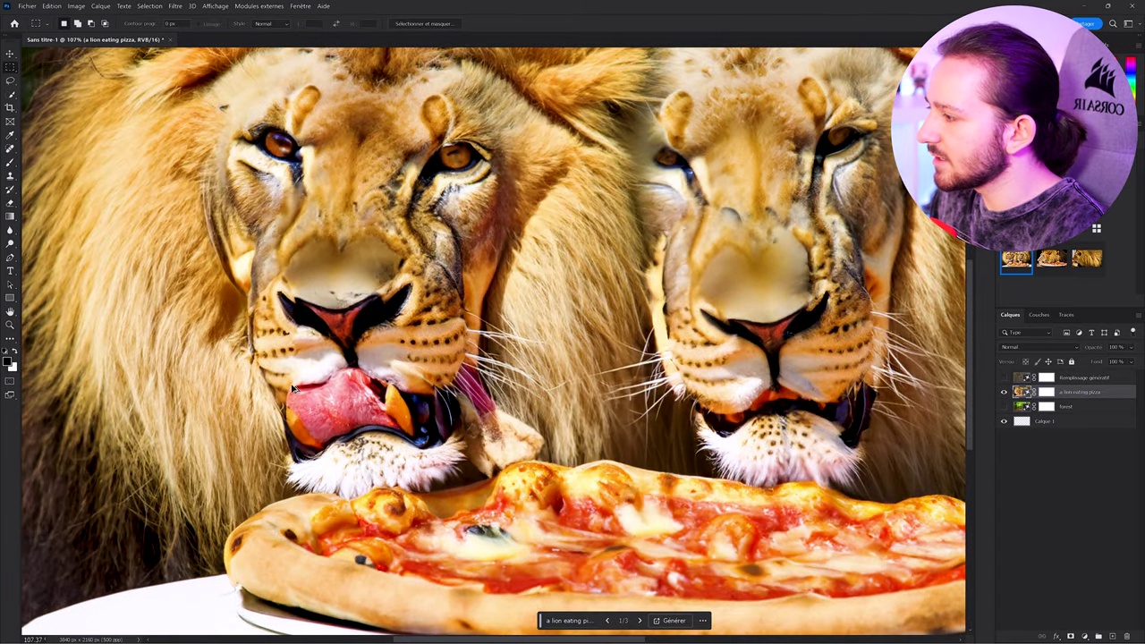
{"action": "scroll", "coordinate": [367, 384], "scroll_direction": "down", "scroll_amount": 6}
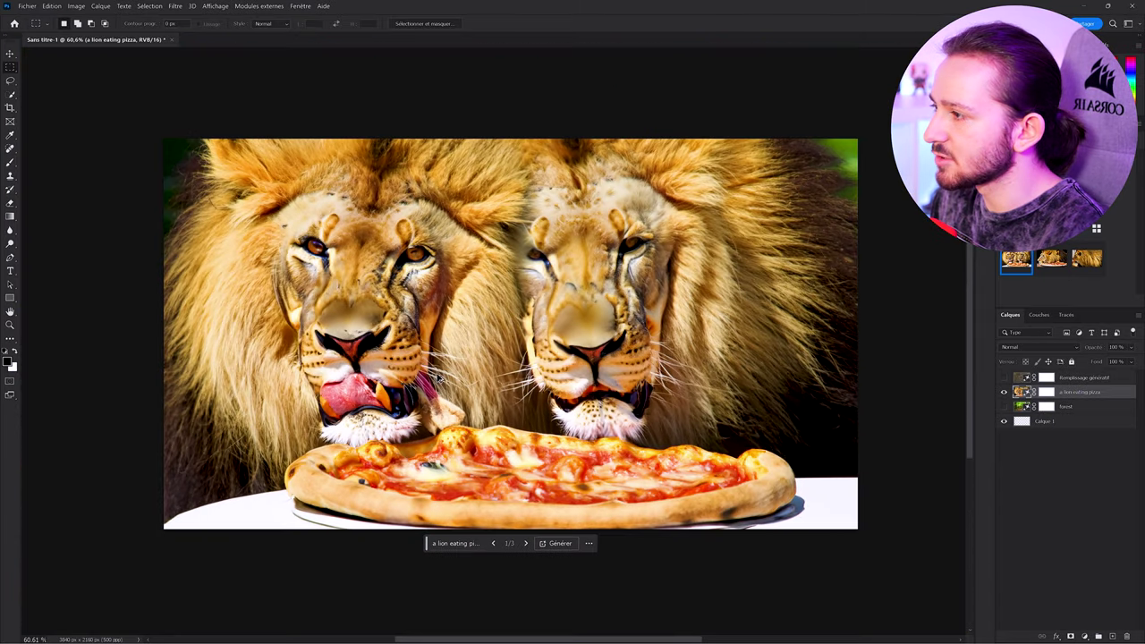
{"action": "scroll", "coordinate": [507, 377], "scroll_direction": "up", "scroll_amount": 2}
{"action": "left_click", "coordinate": [1086, 258]}
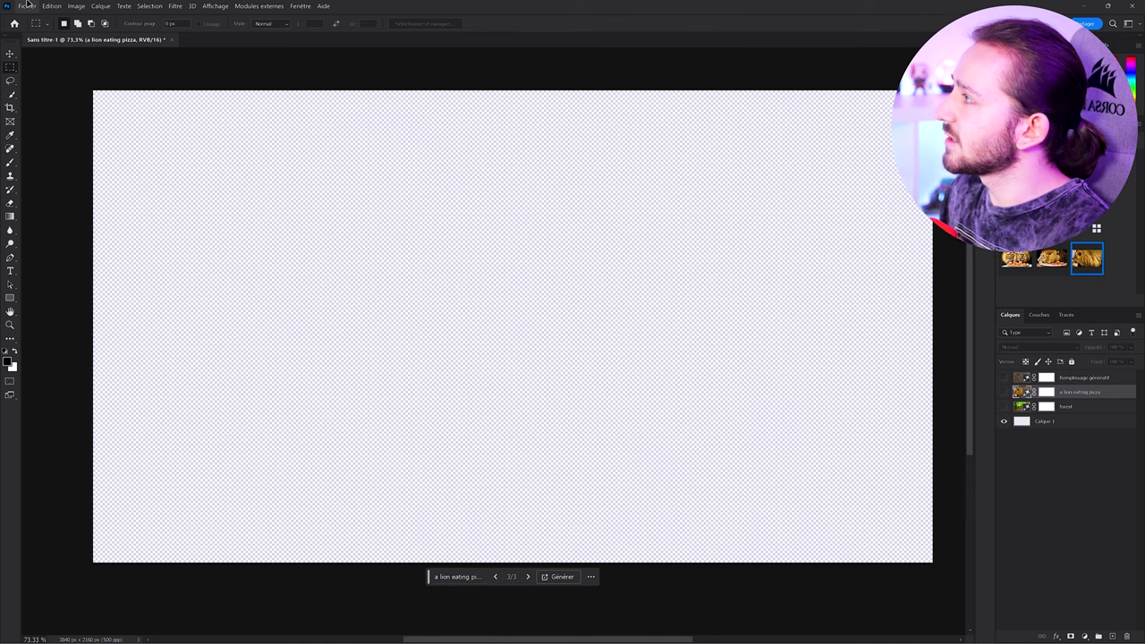
- Open the sea lion photo IMG_20170720_164539 from the Adobe IA folder and unlock its background layer
{"action": "left_click", "coordinate": [27, 5]}
{"action": "left_click", "coordinate": [36, 33]}
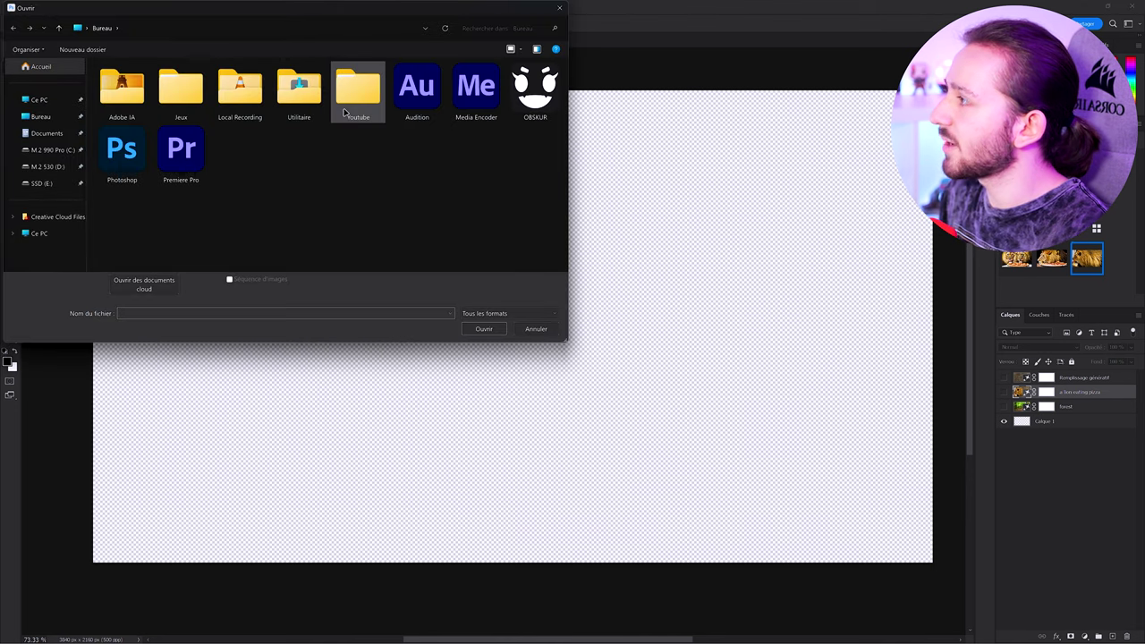
{"action": "double_click", "coordinate": [122, 89]}
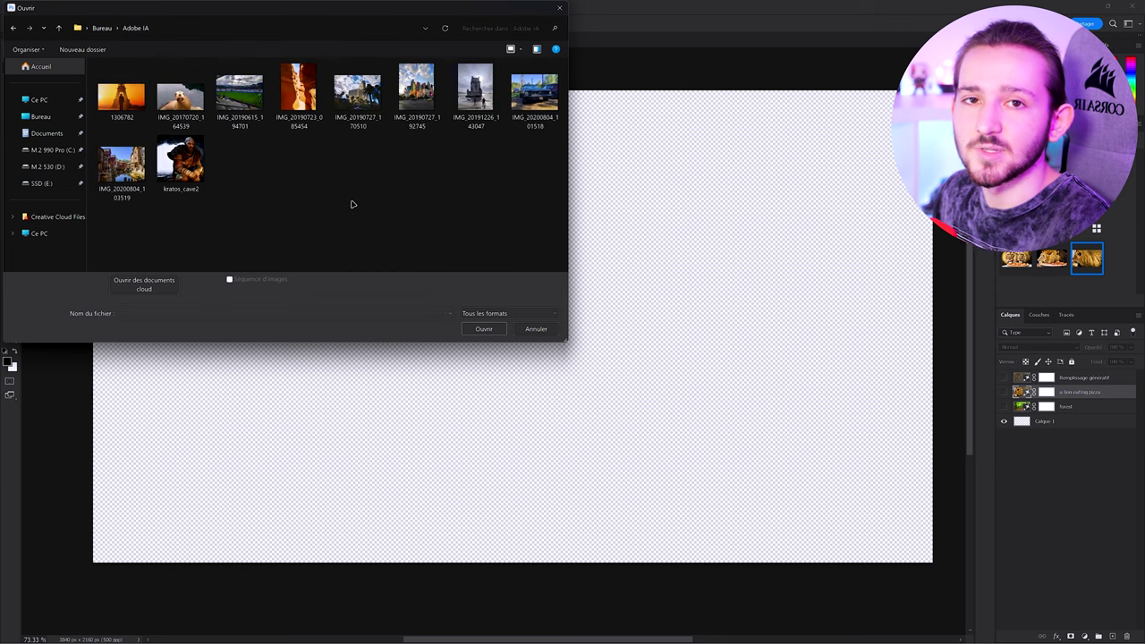
{"action": "left_click", "coordinate": [180, 91]}
{"action": "left_click", "coordinate": [483, 328]}
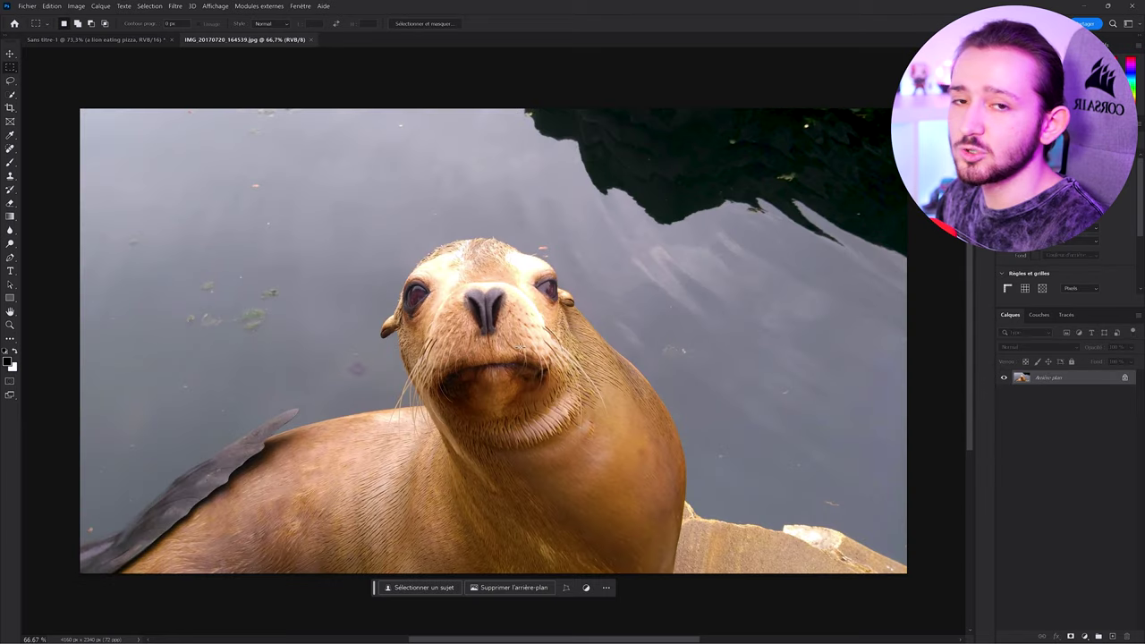
{"action": "left_click", "coordinate": [1124, 378]}
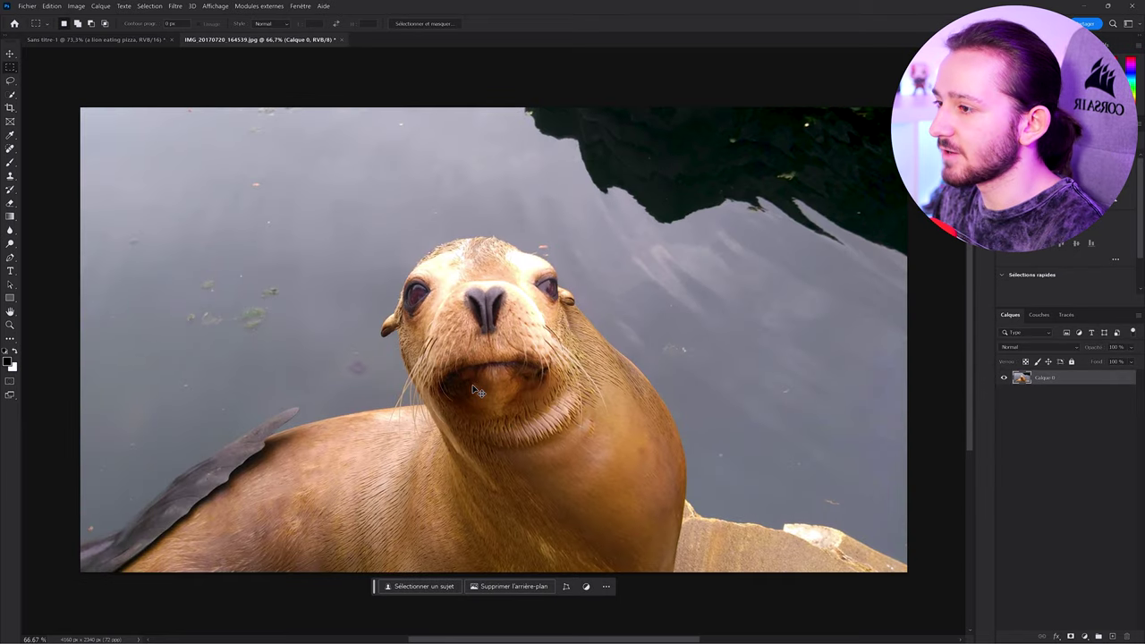
- Extend the 16:9 canvas around the sea lion to about 5182 × 2915 px and centre the photo on it
{"action": "scroll", "coordinate": [474, 389], "scroll_direction": "up", "scroll_amount": 3}
{"action": "scroll", "coordinate": [564, 384], "scroll_direction": "down", "scroll_amount": 5}
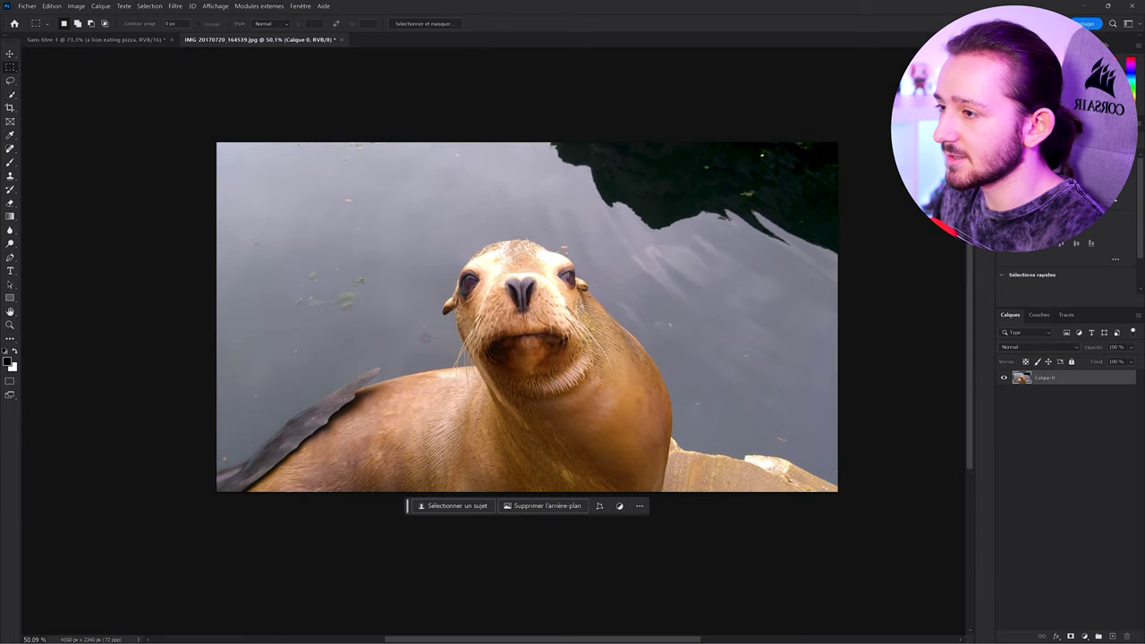
{"action": "scroll", "coordinate": [575, 313], "scroll_direction": "up", "scroll_amount": 2}
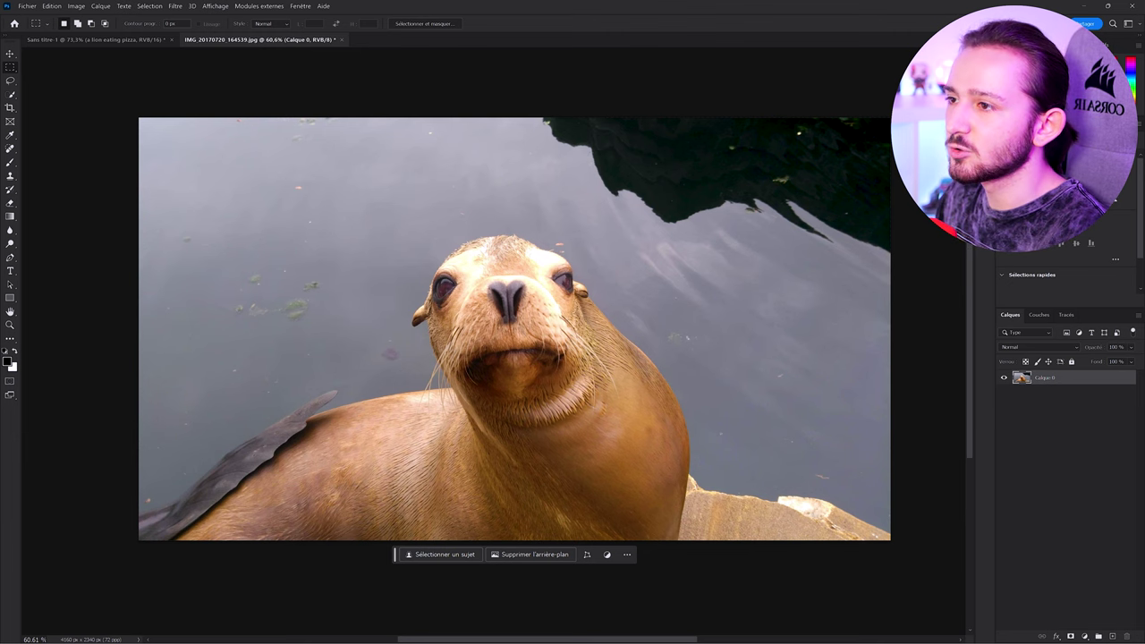
{"action": "key", "text": "c"}
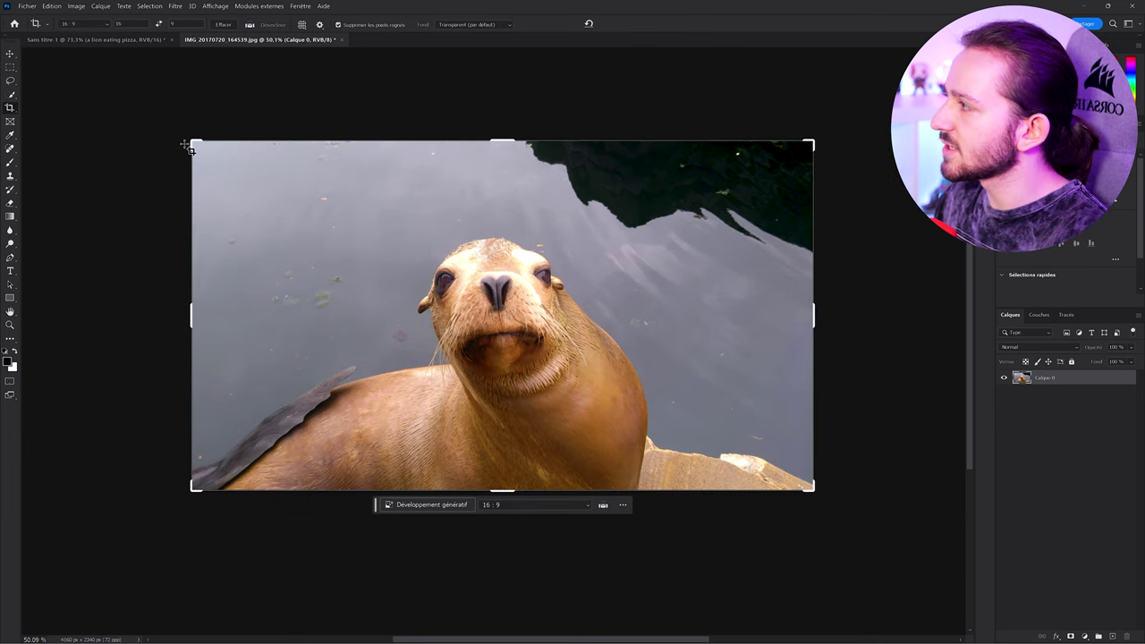
{"action": "left_click_drag", "start_coordinate": [187, 147], "coordinate": [116, 95]}
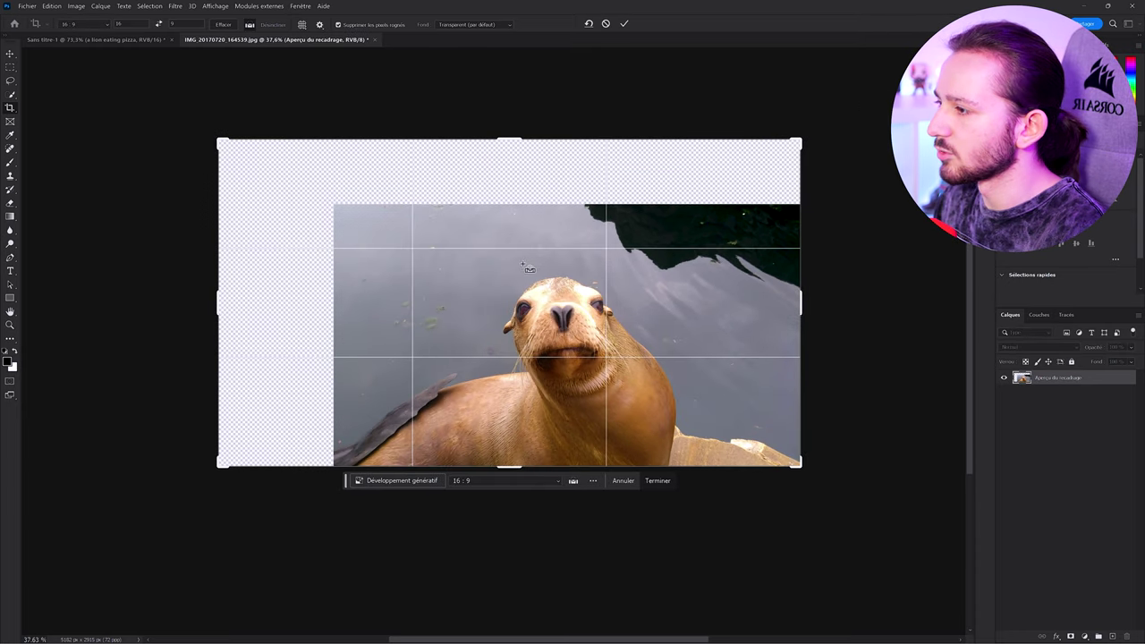
{"action": "left_click", "coordinate": [10, 54]}
{"action": "left_click_drag", "start_coordinate": [561, 336], "coordinate": [492, 298]}
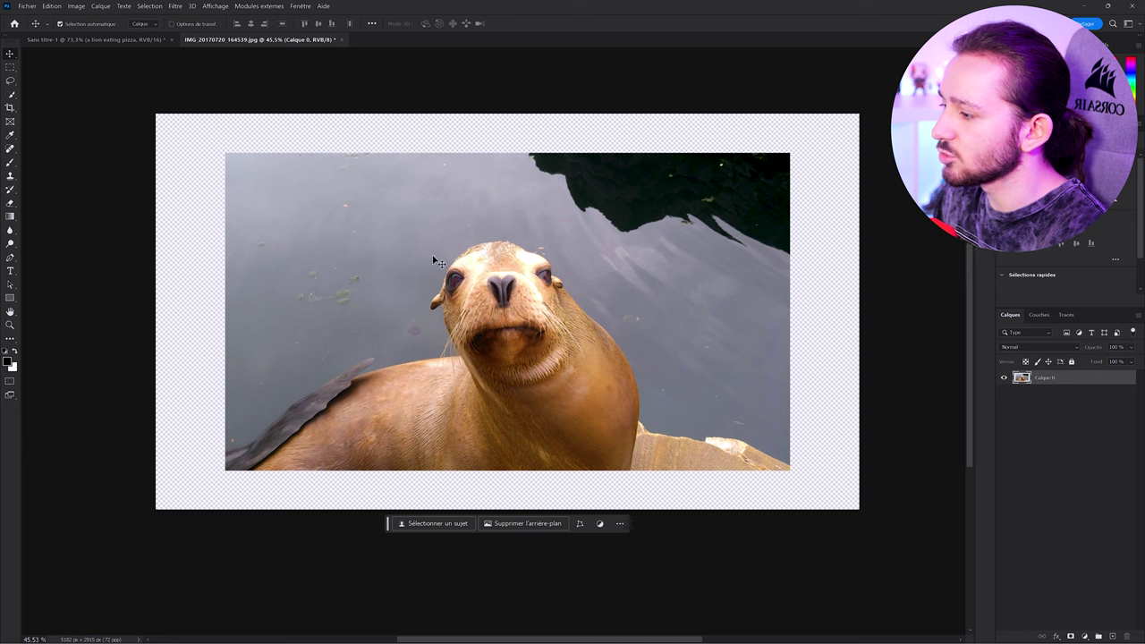
- Select the transparent border on all four sides of the photo and fill it with generative fill, leaving the prompt empty
{"action": "key", "text": "m"}
{"action": "left_click_drag", "start_coordinate": [120, 102], "coordinate": [233, 519]}
{"action": "left_click_drag", "start_coordinate": [871, 513], "coordinate": [145, 467]}
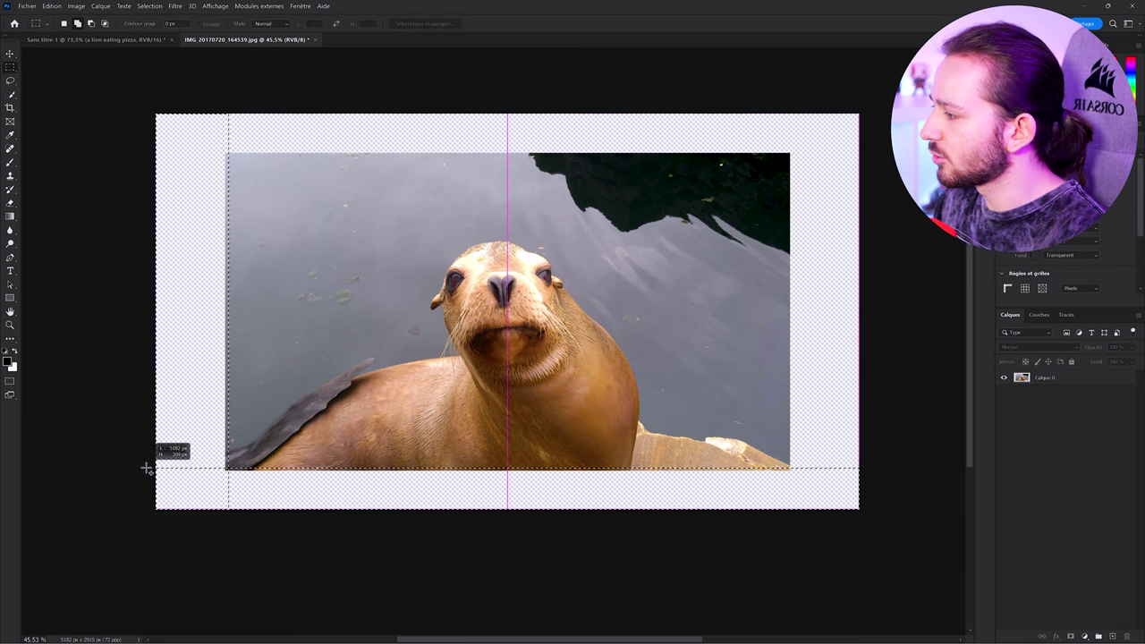
{"action": "left_click_drag", "start_coordinate": [866, 108], "coordinate": [788, 472]}
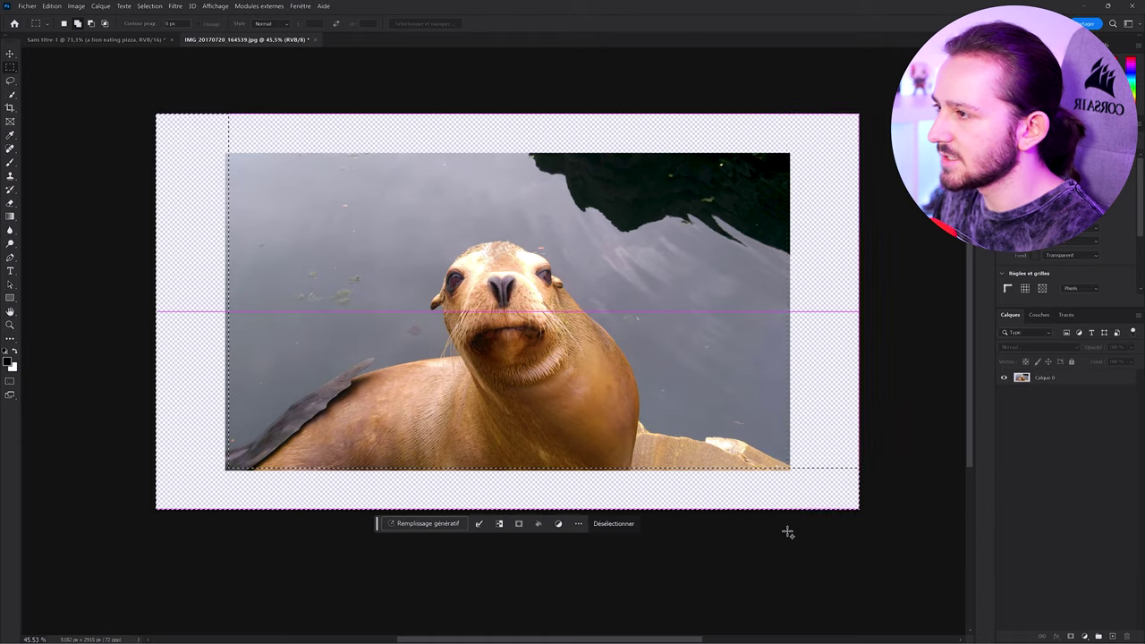
{"action": "left_click_drag", "start_coordinate": [168, 111], "coordinate": [750, 136]}
{"action": "left_click", "coordinate": [429, 509]}
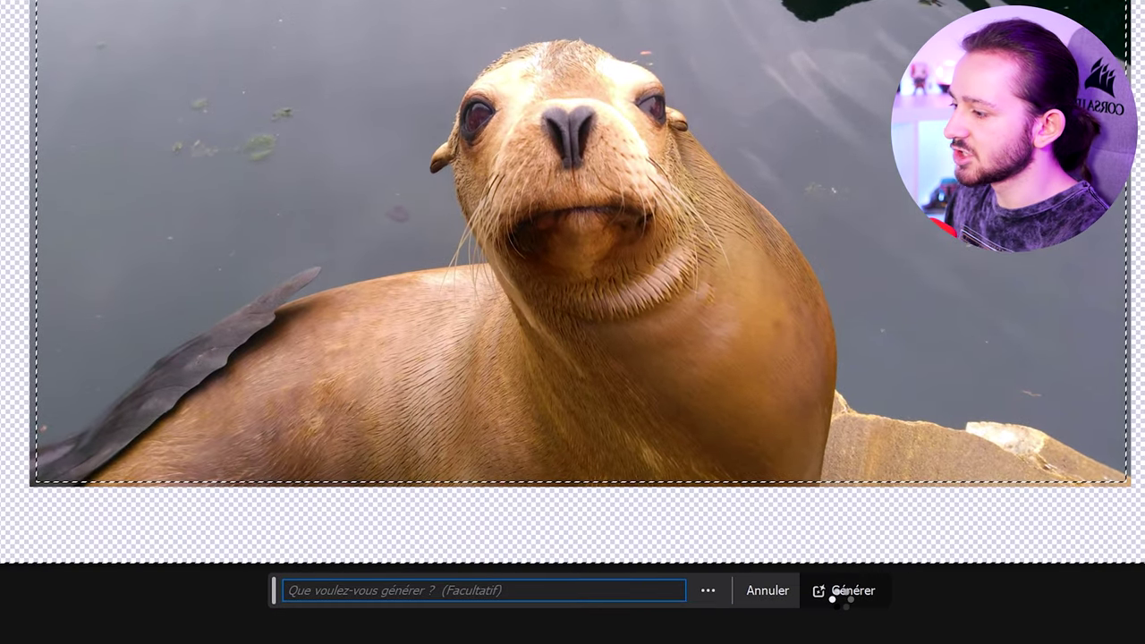
{"action": "left_click", "coordinate": [812, 588]}
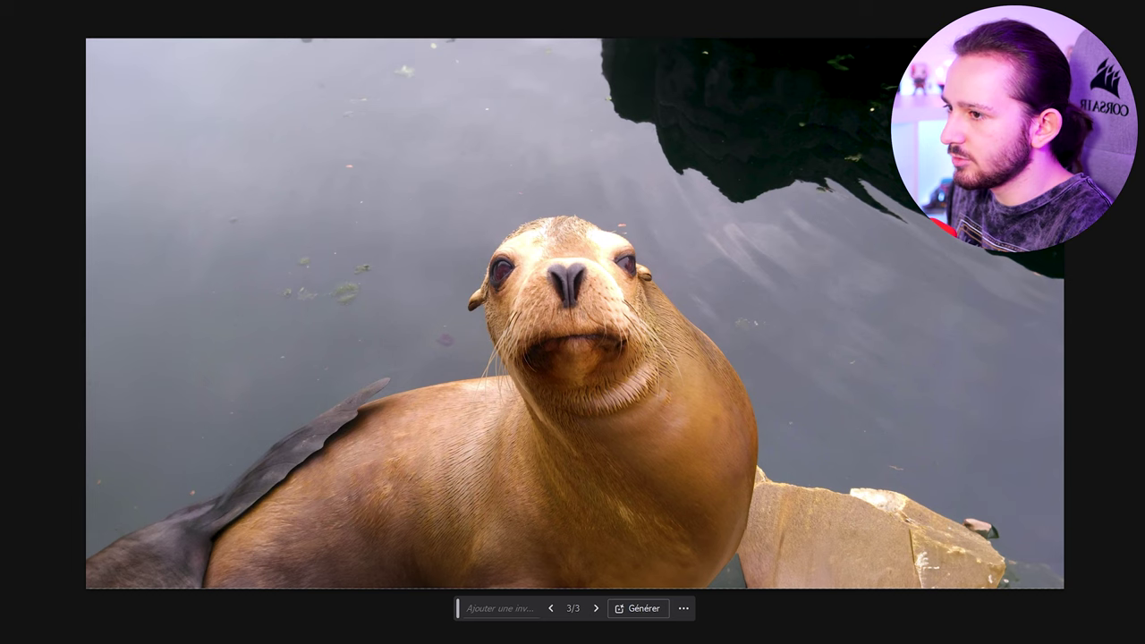
- Compare the generated border variations up close around the sea lion's tail flipper
{"action": "scroll", "coordinate": [143, 554], "scroll_direction": "up", "scroll_amount": 4}
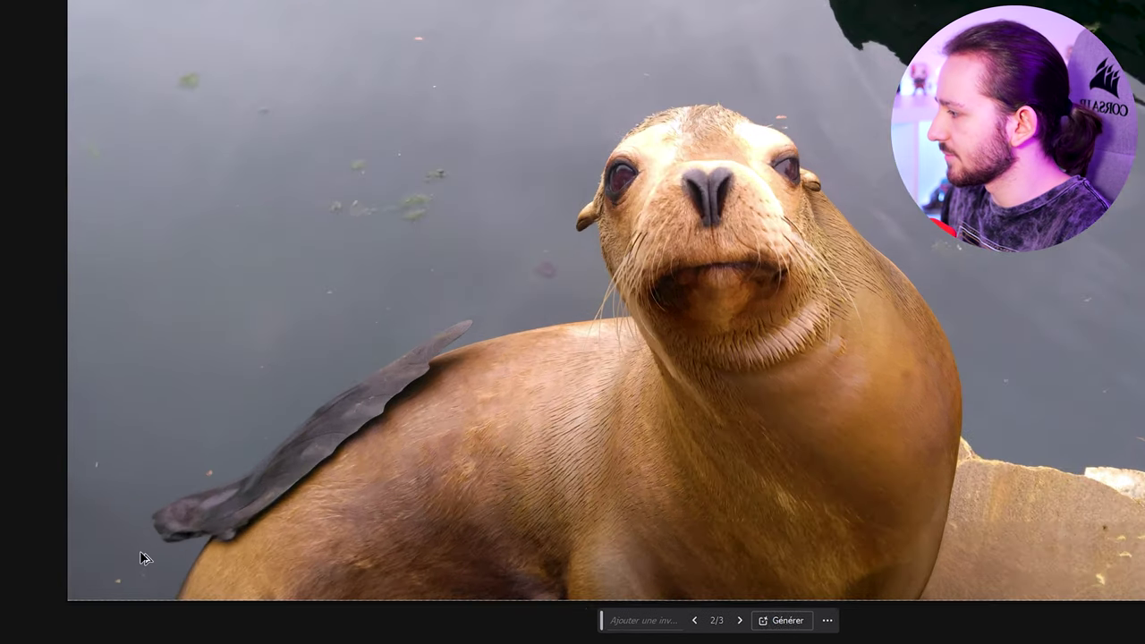
{"action": "scroll", "coordinate": [143, 555], "scroll_direction": "down", "scroll_amount": 2}
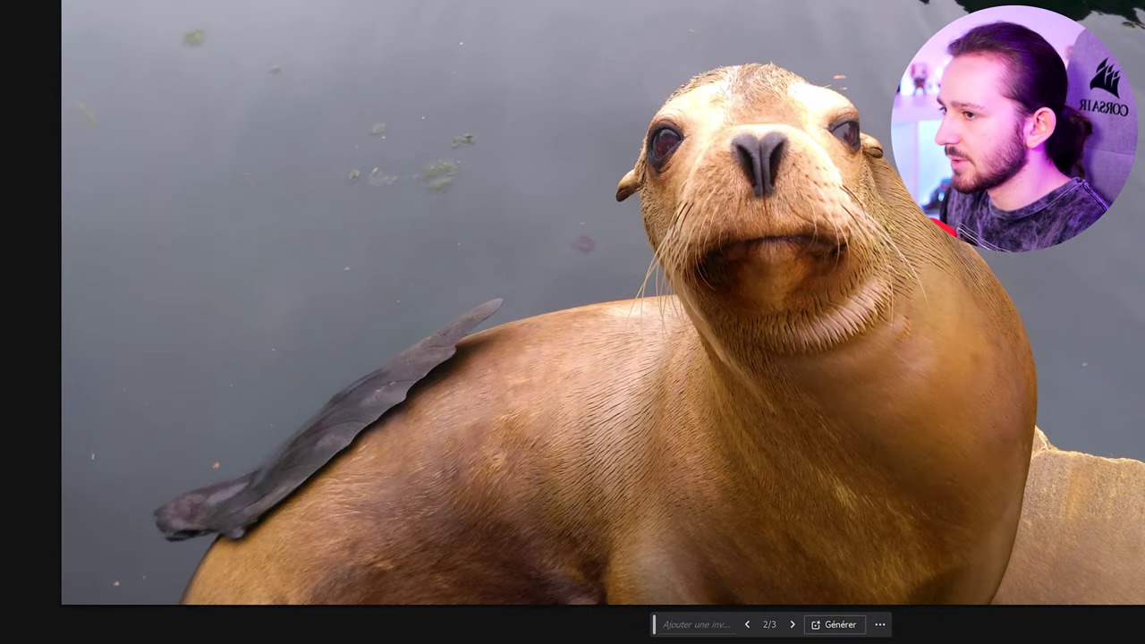
{"action": "scroll", "coordinate": [391, 418], "scroll_direction": "down", "scroll_amount": 2}
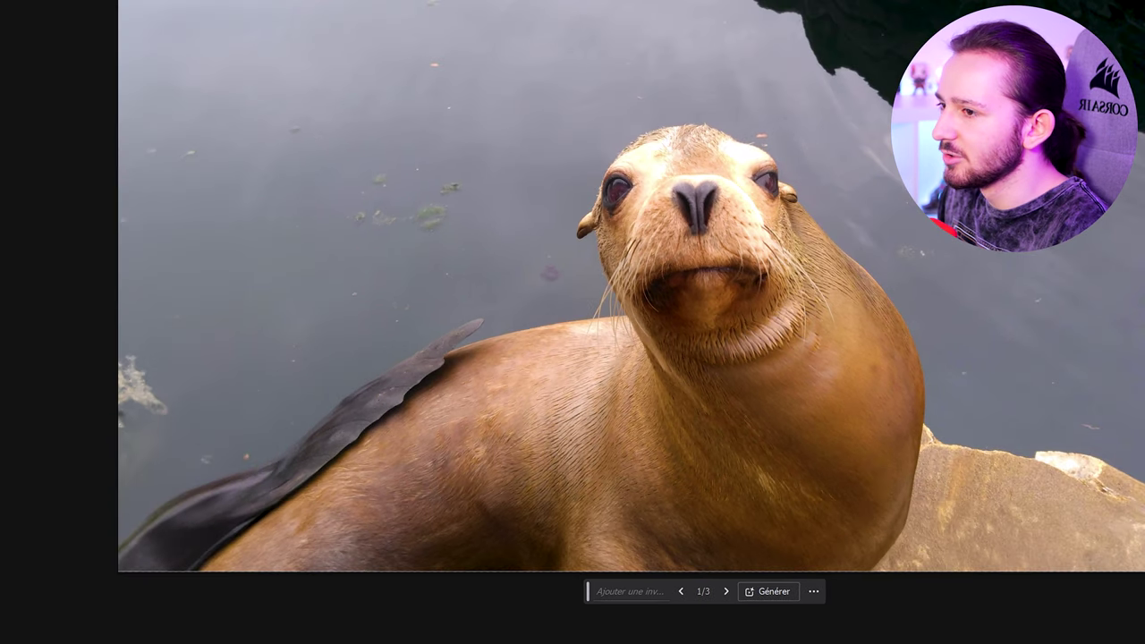
{"action": "scroll", "coordinate": [869, 319], "scroll_direction": "down", "scroll_amount": 2}
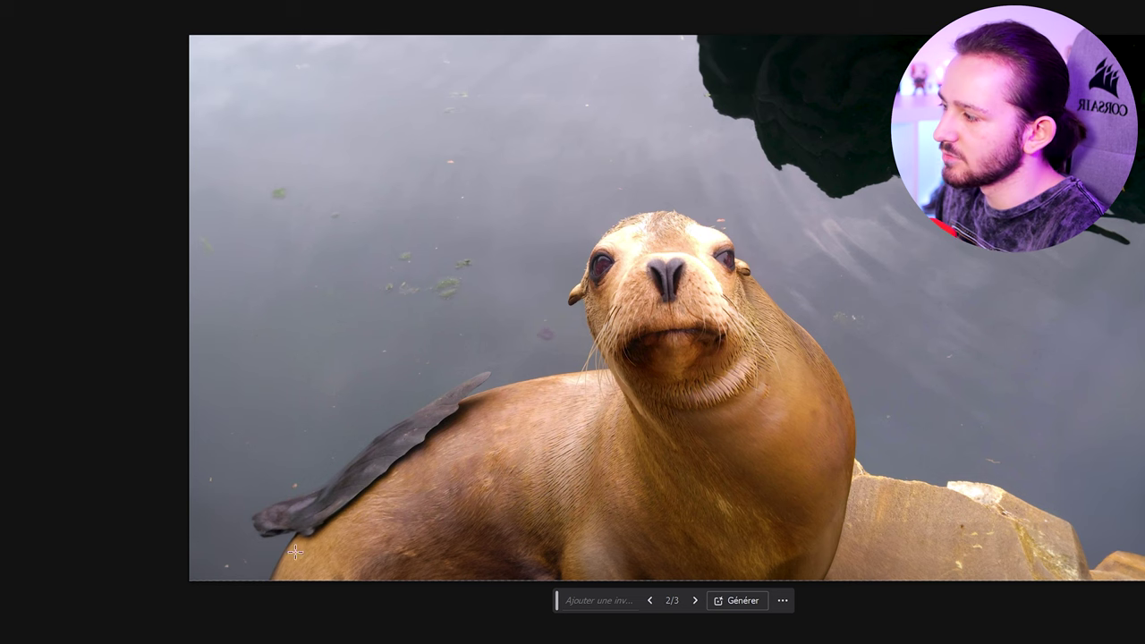
{"action": "mouse_move", "coordinate": [189, 375]}
{"action": "left_mouse_down"}
{"action": "mouse_move", "coordinate": [312, 480]}
{"action": "mouse_move", "coordinate": [495, 608]}
{"action": "left_mouse_up"}
{"action": "key", "text": "ctrl+z"}
{"action": "key", "text": "ctrl+z"}
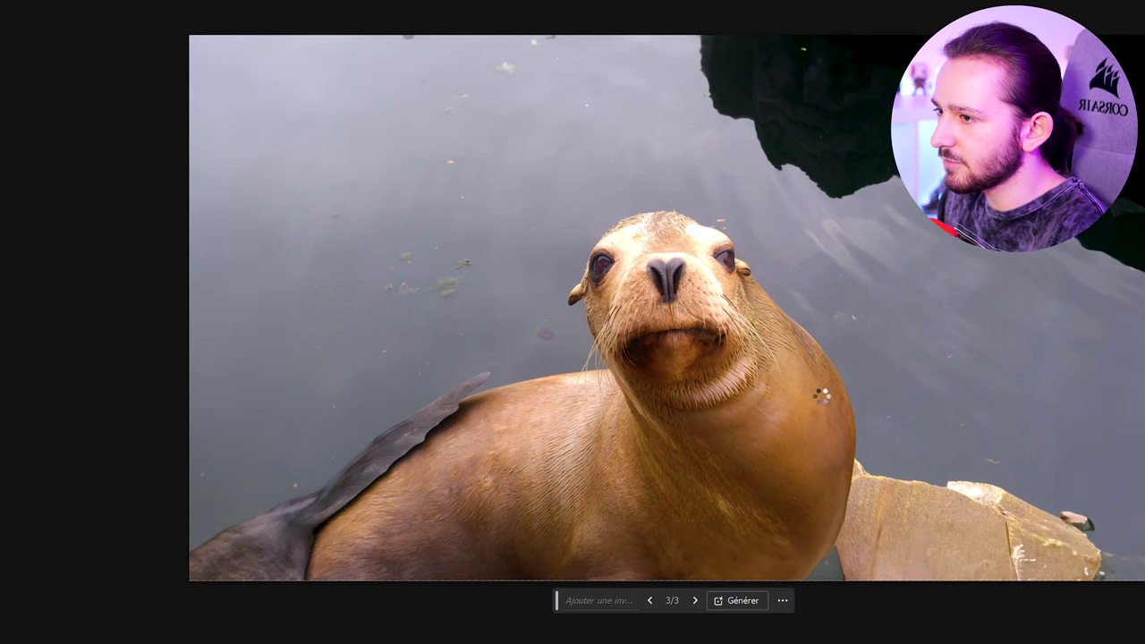
- Inspect the extended water and flipper areas in the generated variations and choose the first one
{"action": "scroll", "coordinate": [821, 395], "scroll_direction": "down", "scroll_amount": 3}
{"action": "scroll", "coordinate": [979, 345], "scroll_direction": "up", "scroll_amount": 4}
{"action": "scroll", "coordinate": [654, 386], "scroll_direction": "up", "scroll_amount": 1}
{"action": "scroll", "coordinate": [654, 388], "scroll_direction": "up", "scroll_amount": 1}
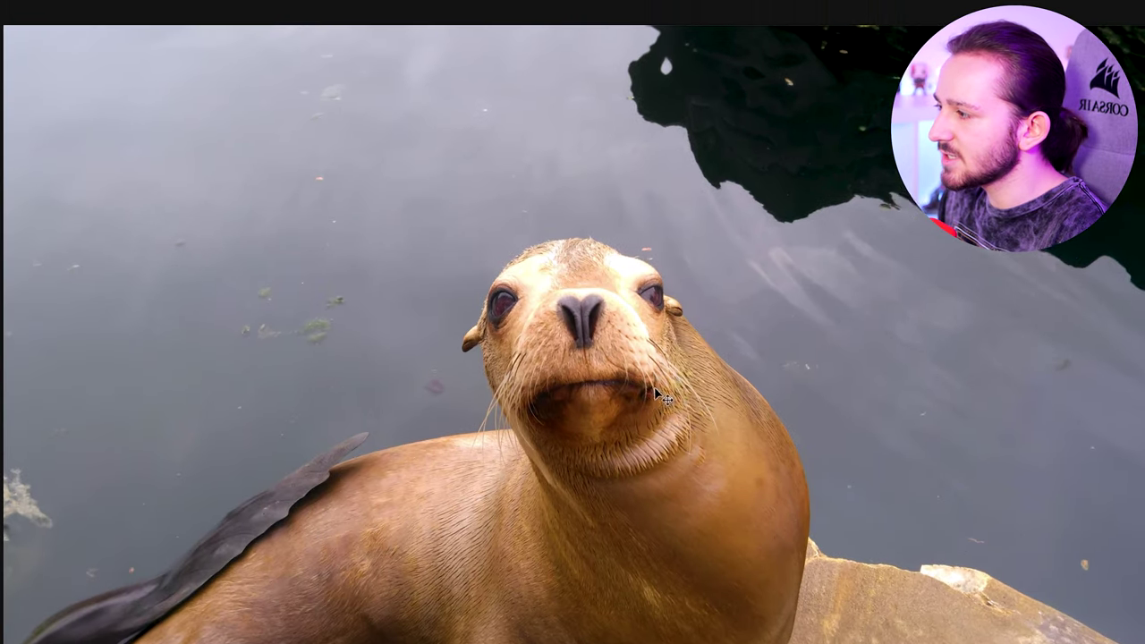
{"action": "scroll", "coordinate": [654, 388], "scroll_direction": "left", "scroll_amount": 2}
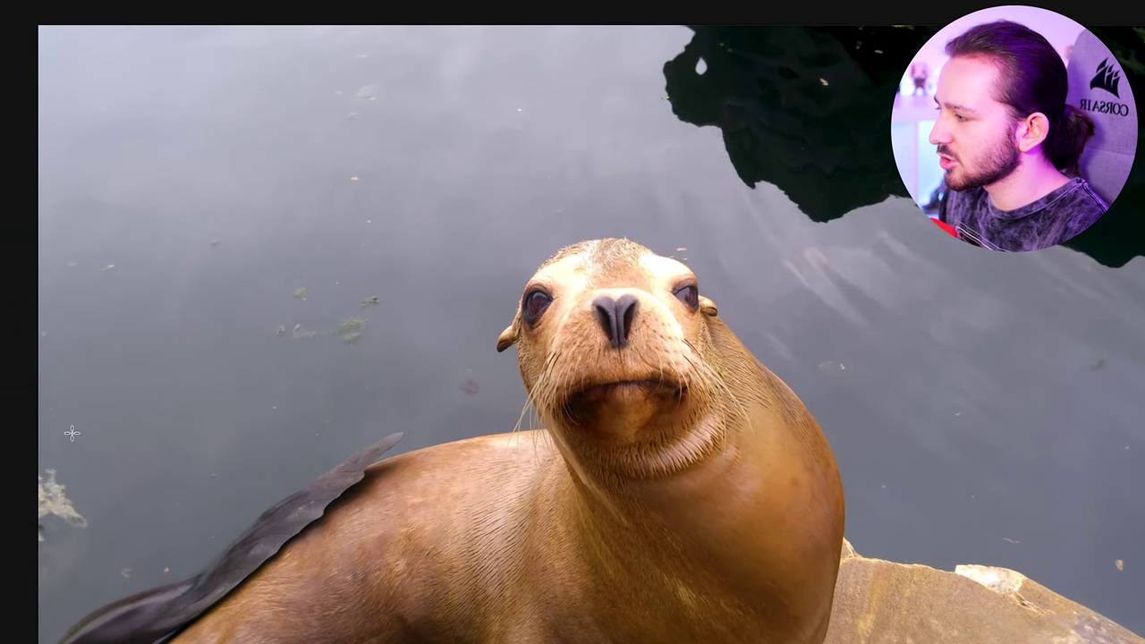
{"action": "mouse_move", "coordinate": [38, 445]}
{"action": "left_mouse_down"}
{"action": "mouse_move", "coordinate": [495, 643]}
{"action": "mouse_move", "coordinate": [380, 642]}
{"action": "left_mouse_up"}
{"action": "key", "text": "ctrl+d"}
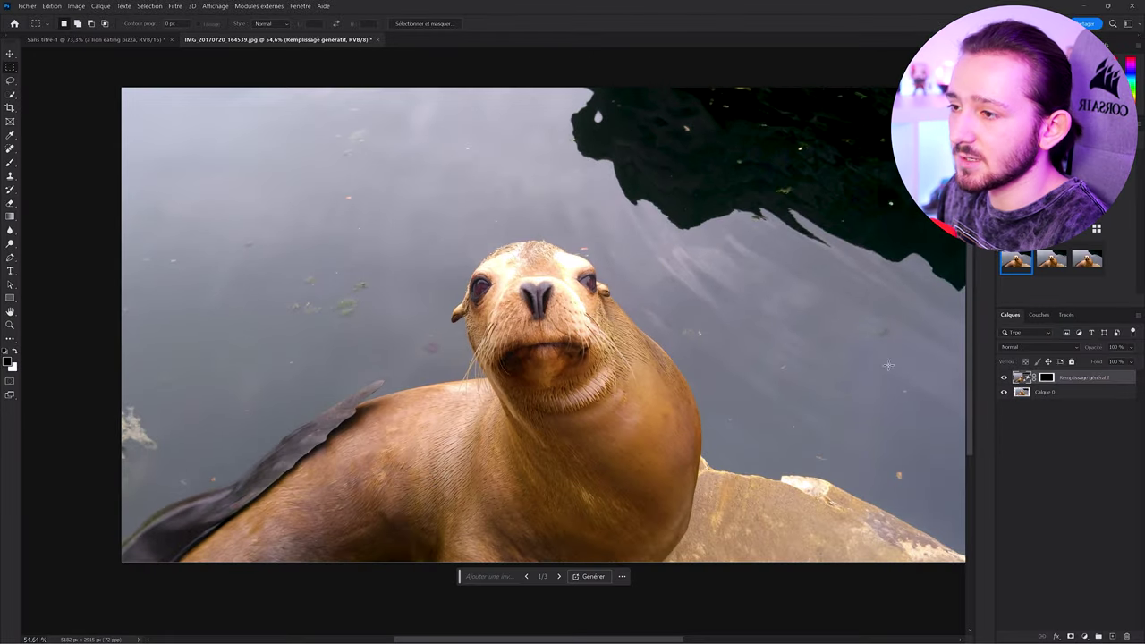
{"action": "left_click", "coordinate": [1083, 258]}
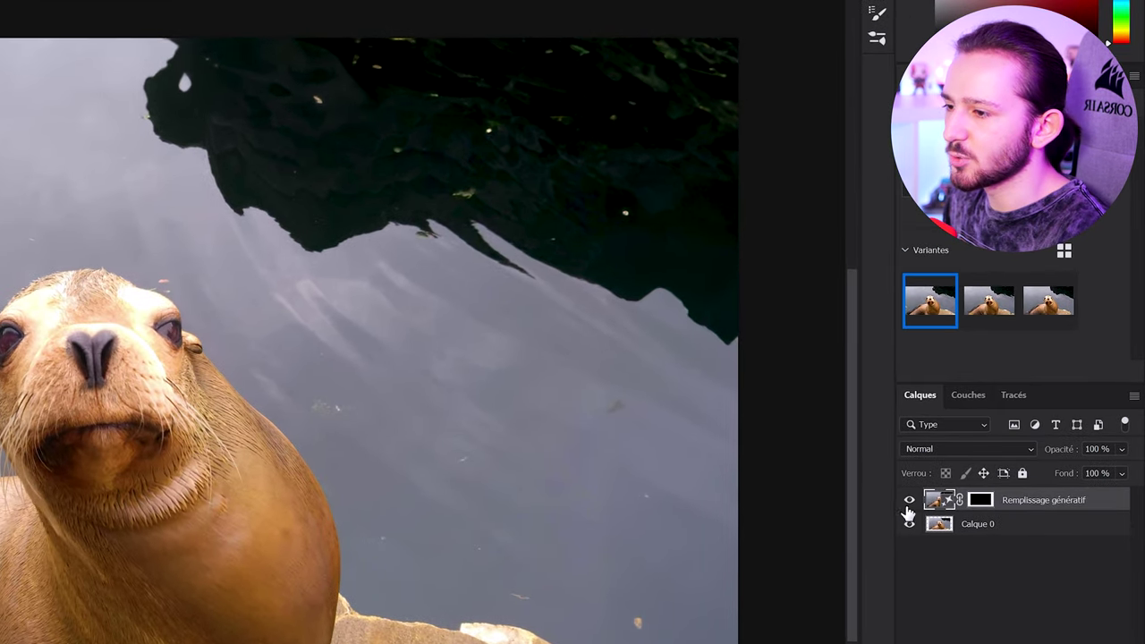
- Hide and show the generative fill layer to compare the extended picture with the original photo
{"action": "left_click", "coordinate": [908, 503]}
{"action": "left_click", "coordinate": [908, 503]}
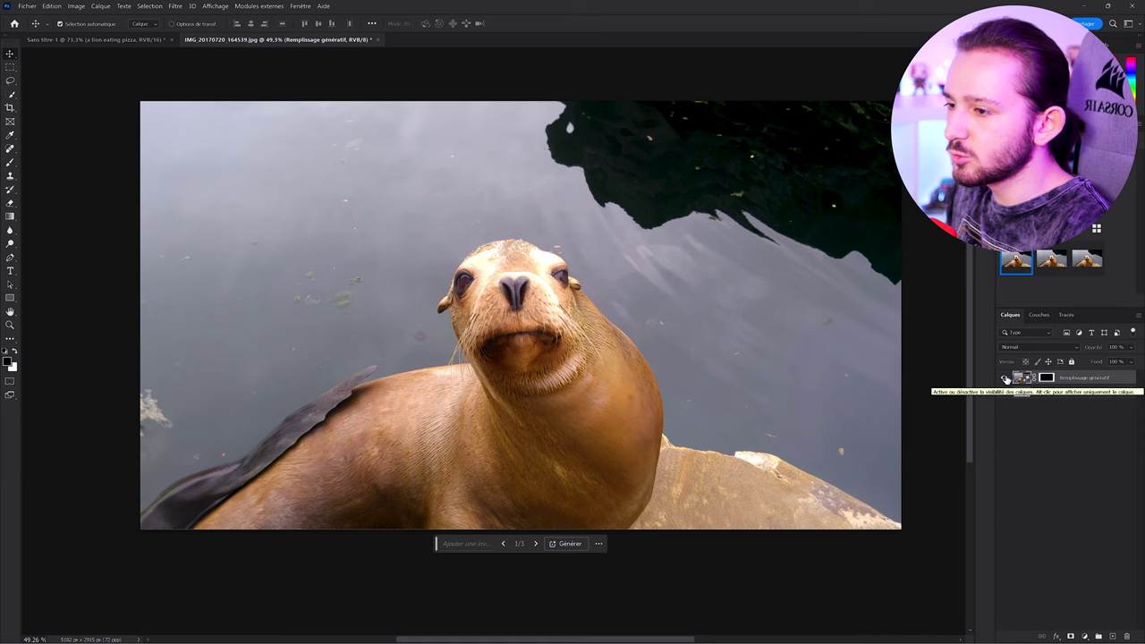
{"action": "left_click", "coordinate": [909, 500]}
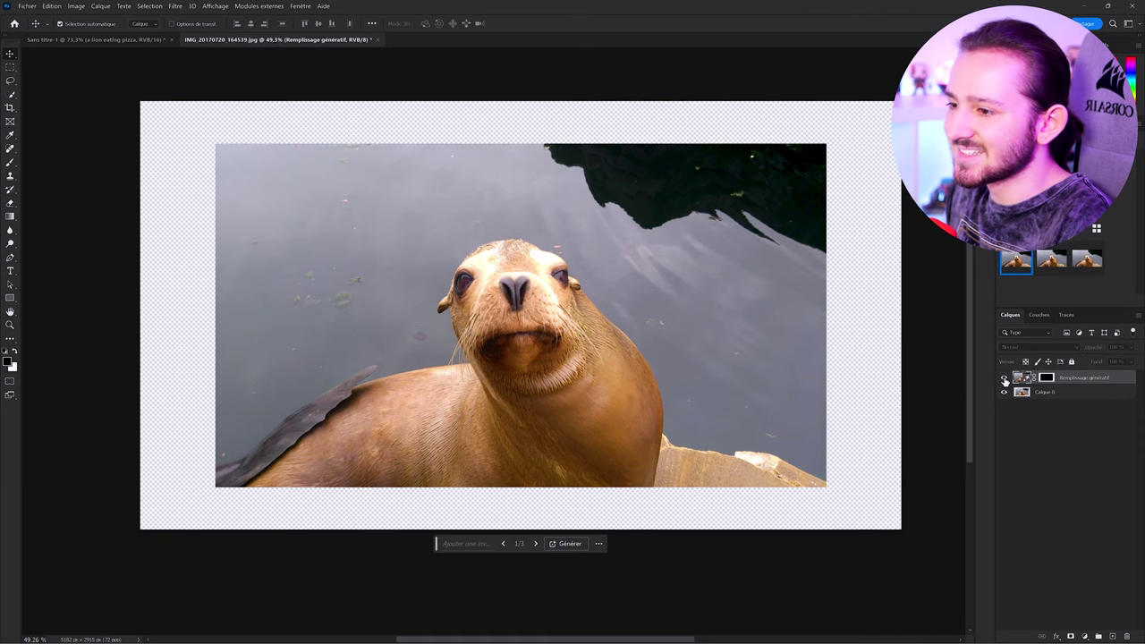
{"action": "left_click", "coordinate": [1004, 378]}
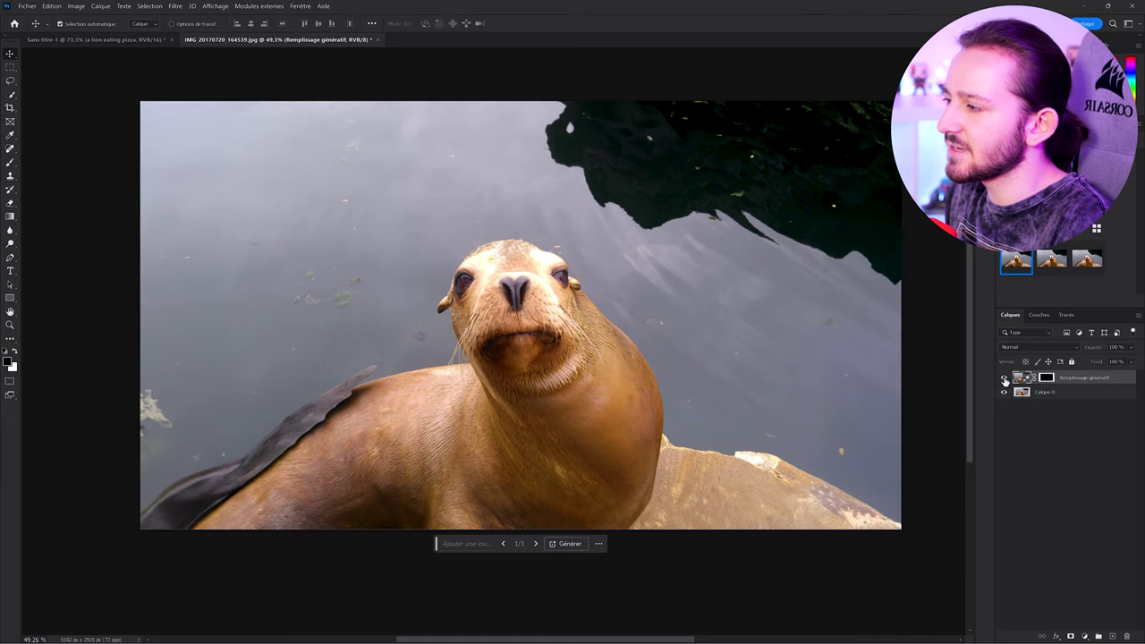
- Draw a loose lasso selection around the whole sea lion with the Calque 0 layer active
{"action": "left_click", "coordinate": [1071, 396]}
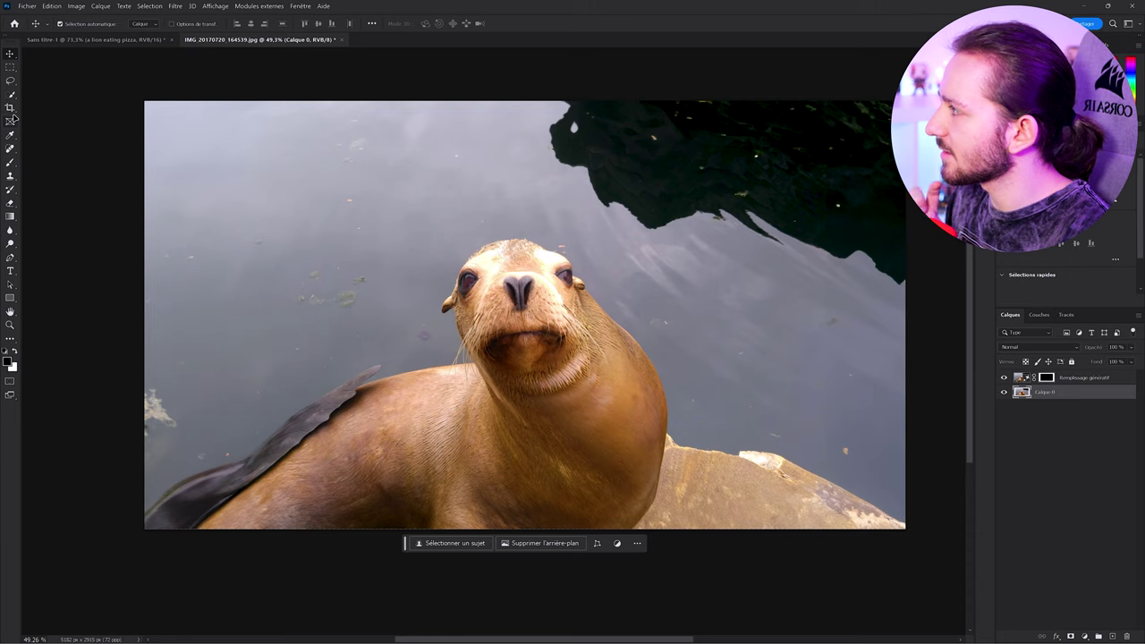
{"action": "left_click", "coordinate": [10, 81]}
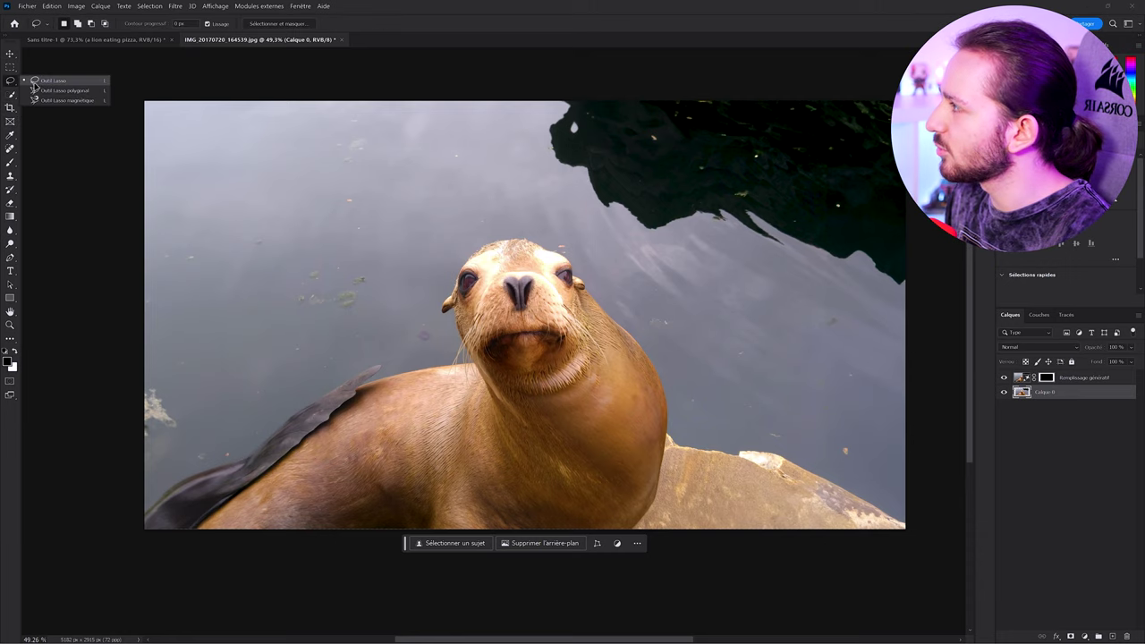
{"action": "mouse_move", "coordinate": [488, 237]}
{"action": "left_mouse_down"}
{"action": "mouse_move", "coordinate": [431, 313]}
{"action": "mouse_move", "coordinate": [374, 355]}
{"action": "left_mouse_up"}
{"action": "mouse_move", "coordinate": [569, 312]}
{"action": "left_mouse_down"}
{"action": "mouse_move", "coordinate": [262, 557]}
{"action": "mouse_move", "coordinate": [0, 643]}
{"action": "left_mouse_up"}
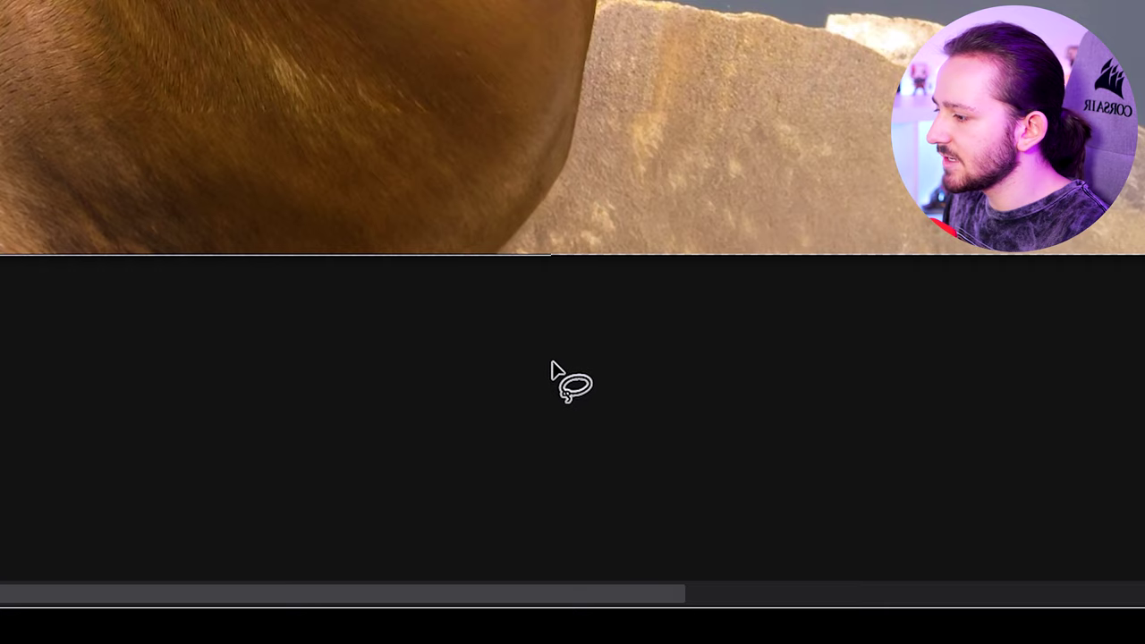
{"action": "mouse_move", "coordinate": [552, 362]}
{"action": "left_mouse_down"}
{"action": "mouse_move", "coordinate": [566, 144]}
{"action": "mouse_move", "coordinate": [584, 338]}
{"action": "mouse_move", "coordinate": [573, 320]}
{"action": "left_mouse_up"}
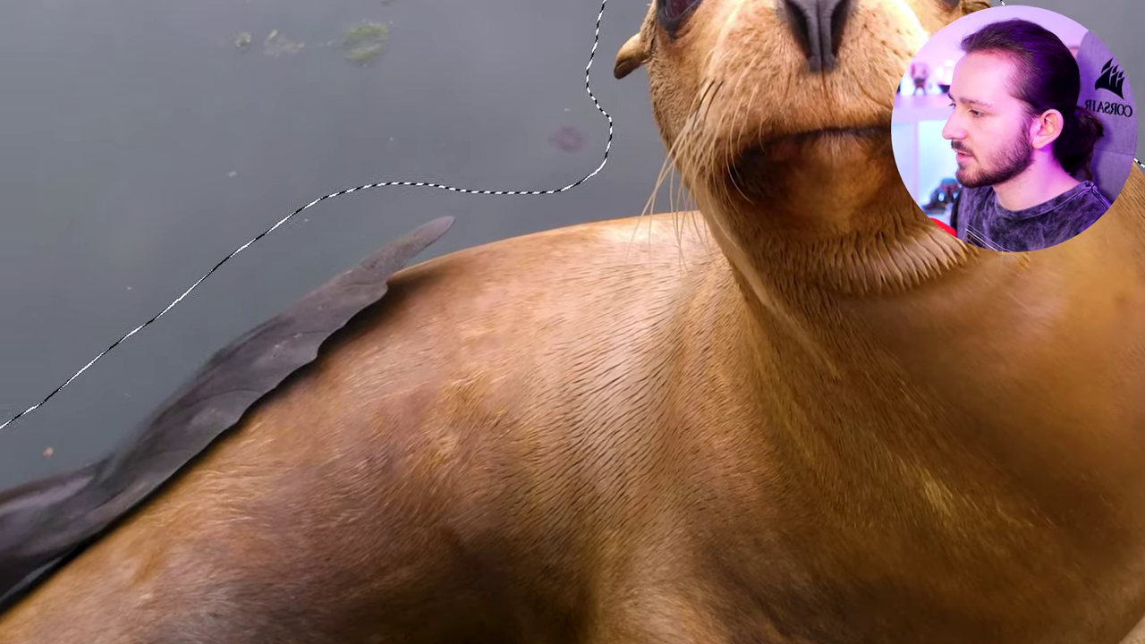
- Generate a fill over the lasso selection around the sea lion with the prompt "remove animal"
{"action": "left_click", "coordinate": [361, 548]}
{"action": "type", "text": "r"}
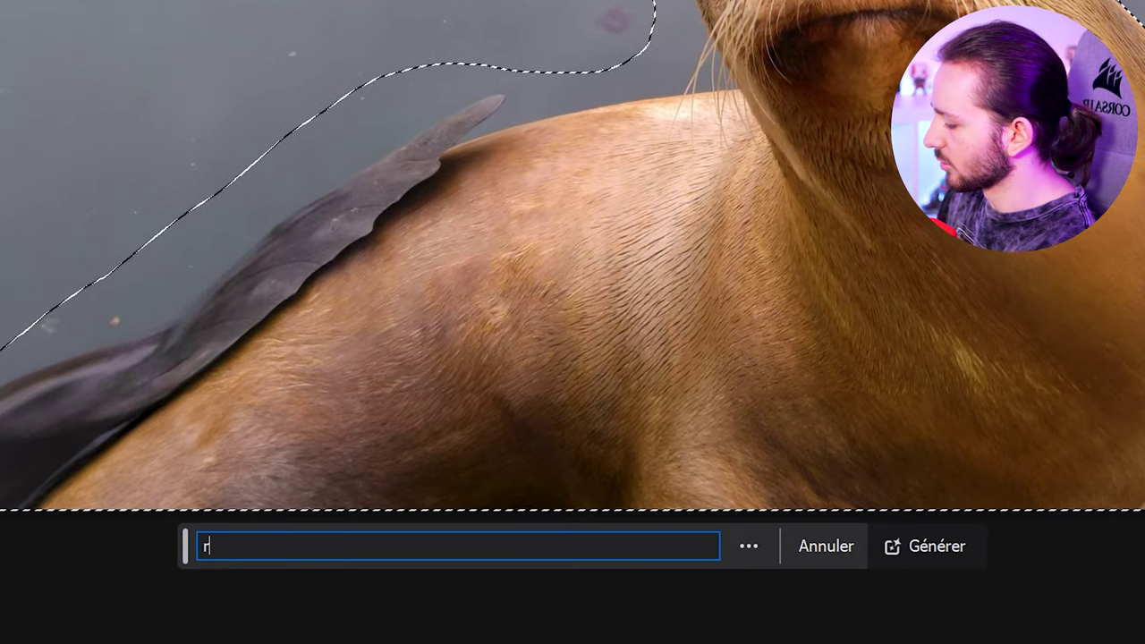
{"action": "type", "text": "emove animal"}
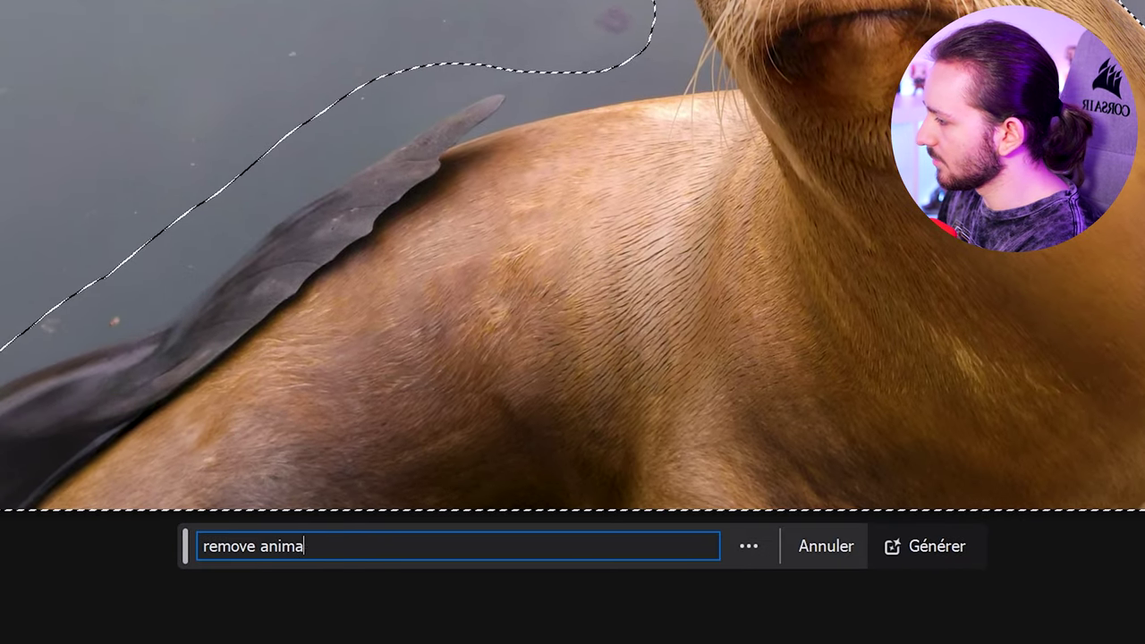
{"action": "key", "text": "Return"}
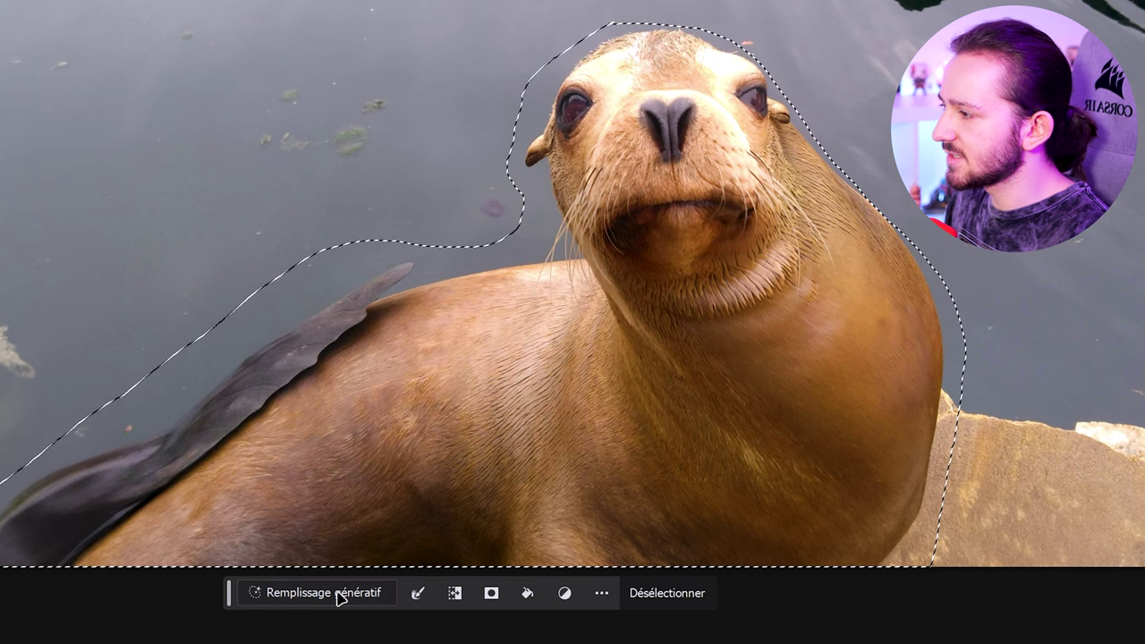
- Generate a fill over the sea lion selection without a prompt and step through the variations to the third one
{"action": "left_click", "coordinate": [336, 594]}
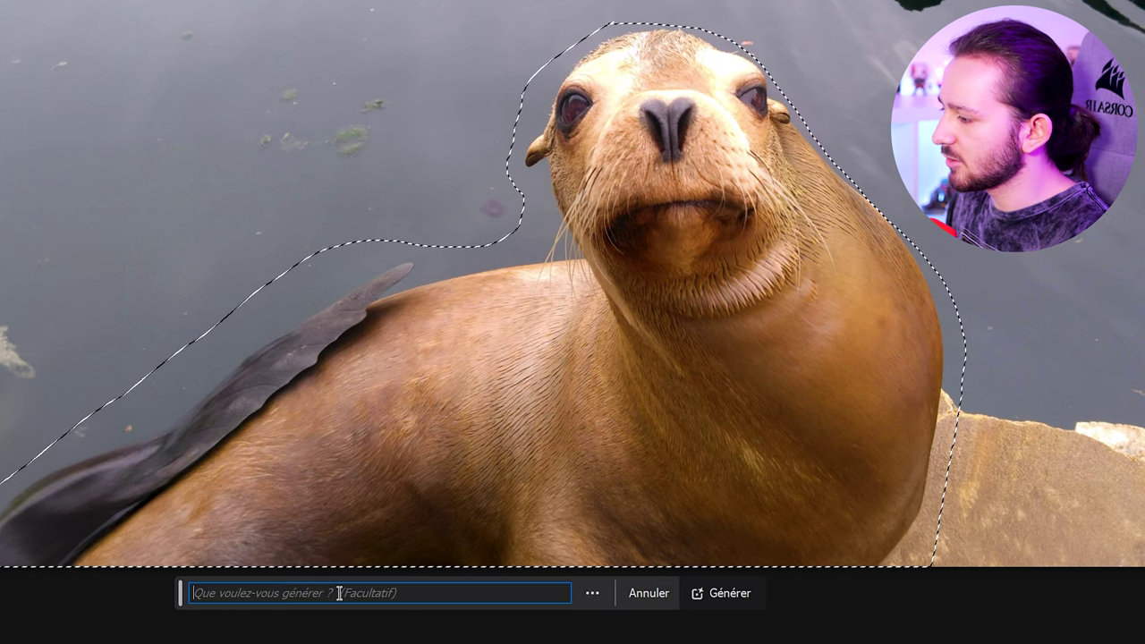
{"action": "left_click", "coordinate": [718, 603]}
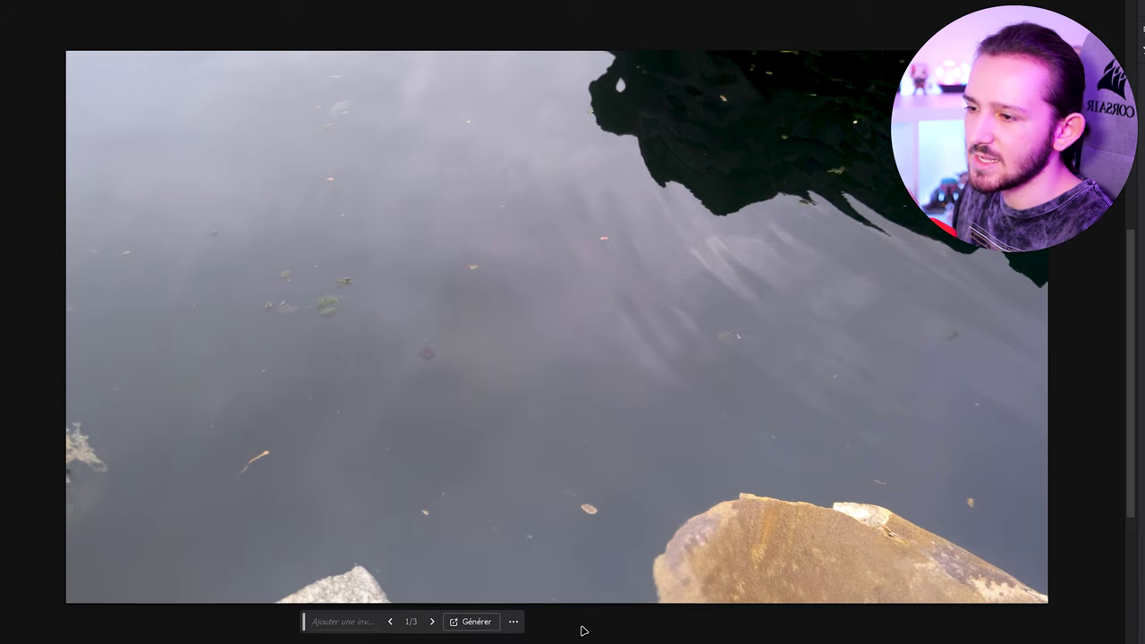
{"action": "left_click", "coordinate": [432, 620]}
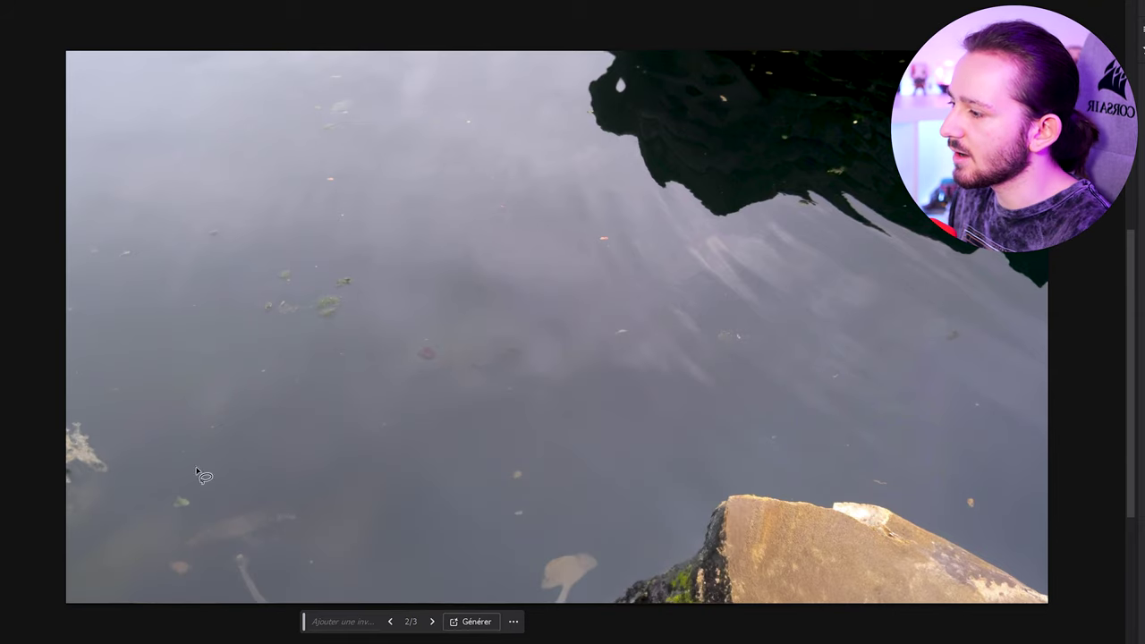
{"action": "left_click", "coordinate": [432, 620]}
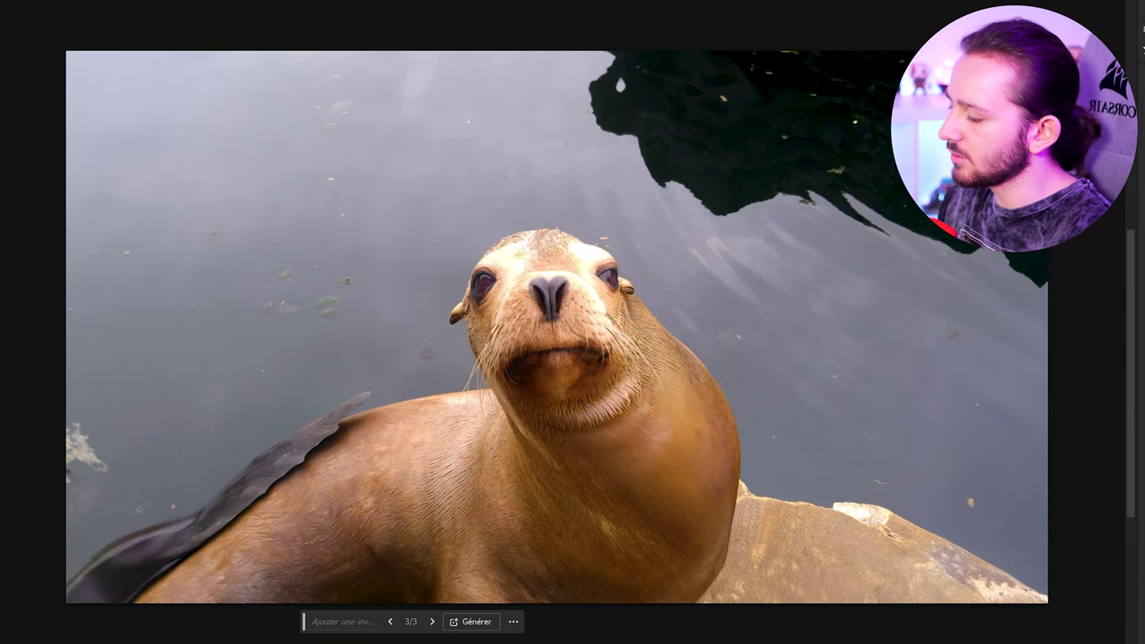
{"action": "key", "text": "ctrl+e"}
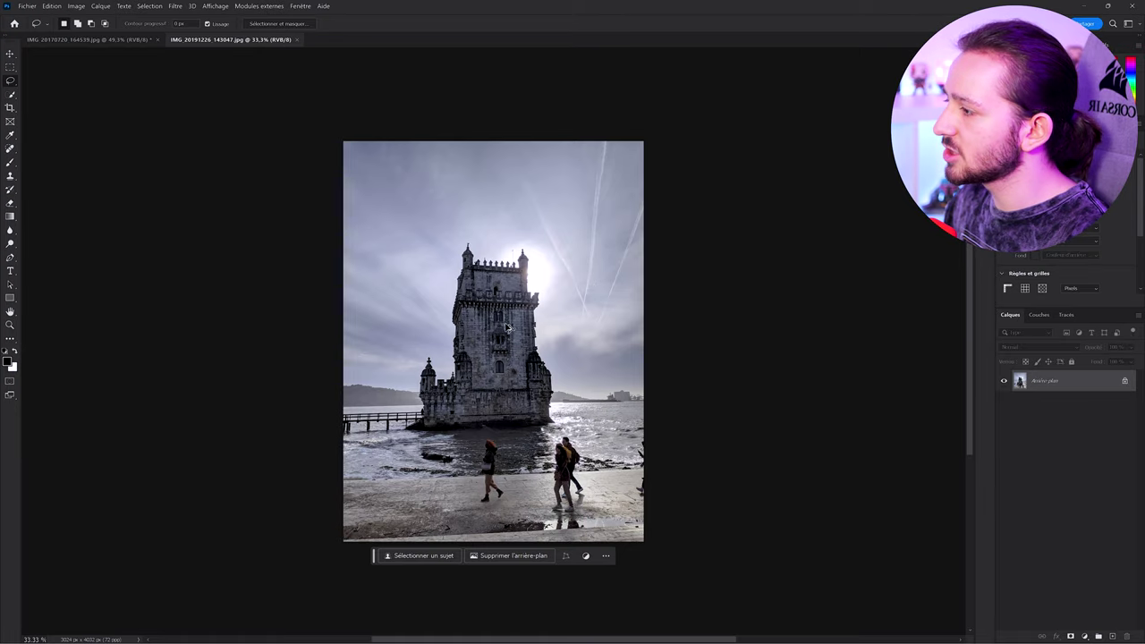
- Examine the tower photo IMG_20191226_143047.jpg up close, including the walkers on the quay and the rock in the water
{"action": "scroll", "coordinate": [506, 324], "scroll_direction": "up", "scroll_amount": 4}
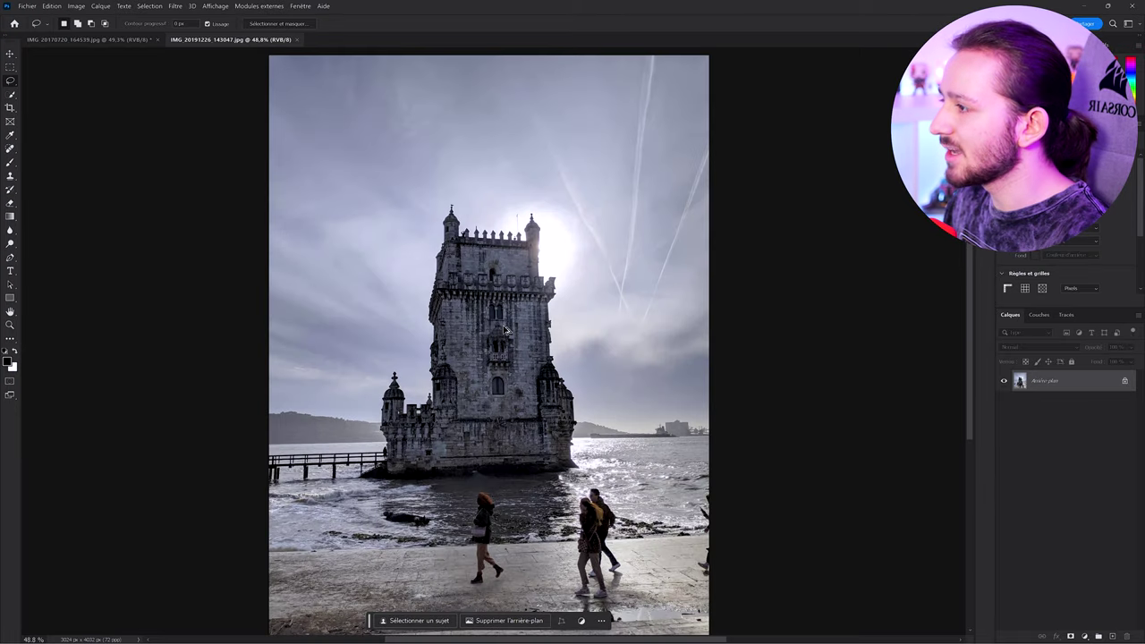
{"action": "scroll", "coordinate": [506, 324], "scroll_direction": "down", "scroll_amount": 1}
{"action": "scroll", "coordinate": [478, 338], "scroll_direction": "up", "scroll_amount": 5}
{"action": "scroll", "coordinate": [477, 338], "scroll_direction": "down", "scroll_amount": 5}
{"action": "scroll", "coordinate": [478, 339], "scroll_direction": "down", "scroll_amount": 1}
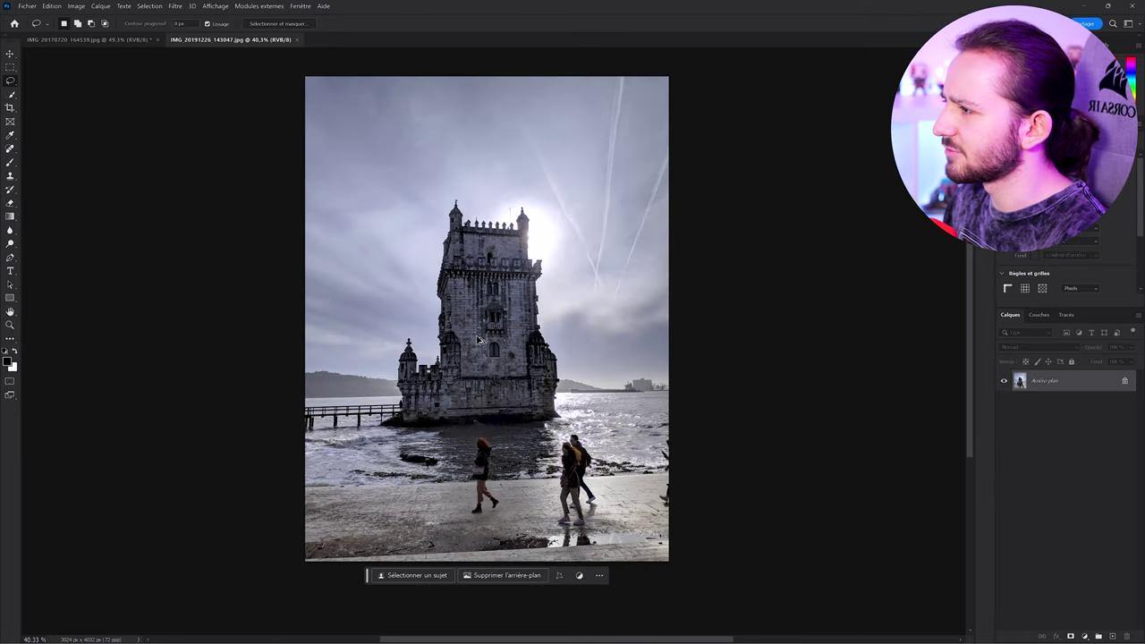
{"action": "scroll", "coordinate": [478, 358], "scroll_direction": "up", "scroll_amount": 6}
{"action": "scroll", "coordinate": [483, 358], "scroll_direction": "down", "scroll_amount": 2}
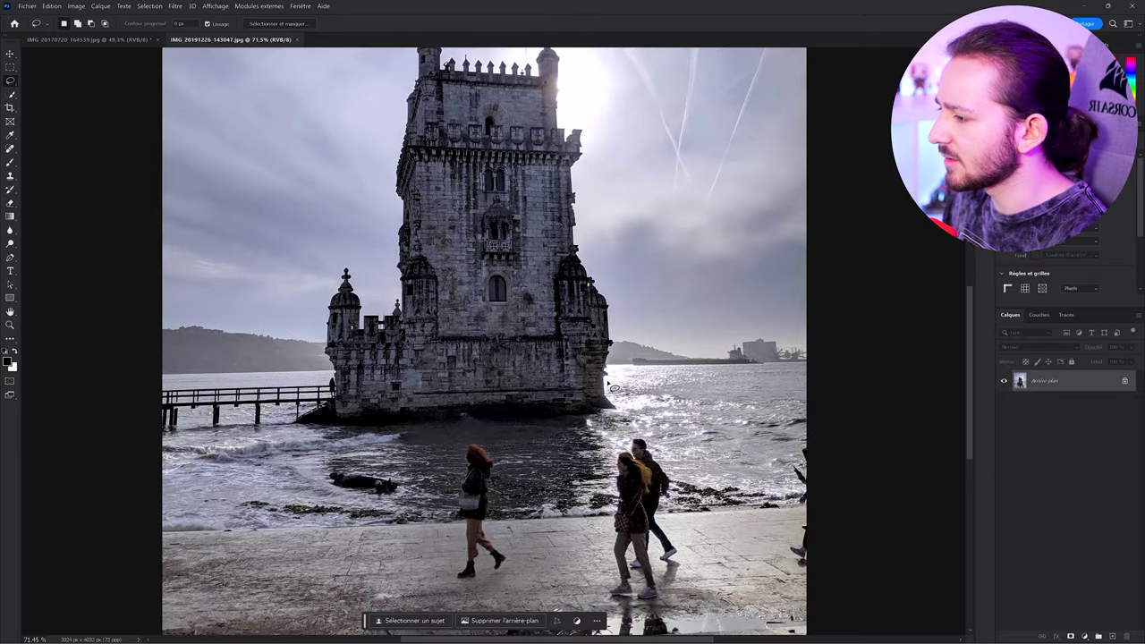
{"action": "scroll", "coordinate": [420, 295], "scroll_direction": "down", "scroll_amount": 3}
{"action": "scroll", "coordinate": [662, 474], "scroll_direction": "up", "scroll_amount": 3}
{"action": "scroll", "coordinate": [545, 392], "scroll_direction": "down", "scroll_amount": 2}
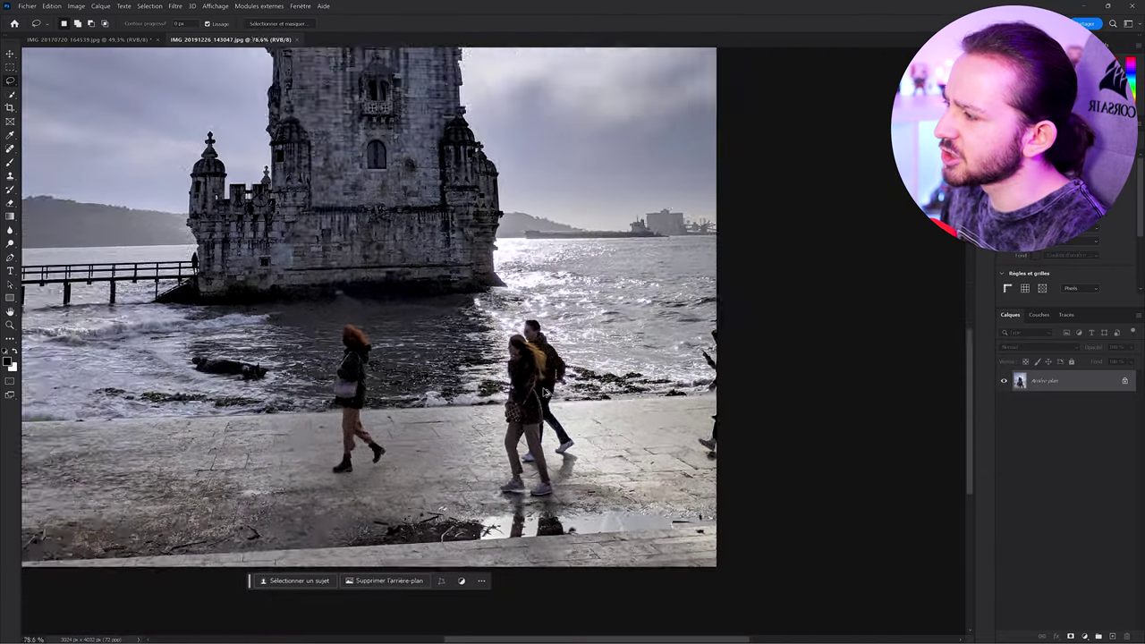
{"action": "scroll", "coordinate": [546, 392], "scroll_direction": "down", "scroll_amount": 1}
{"action": "scroll", "coordinate": [283, 383], "scroll_direction": "up", "scroll_amount": 4}
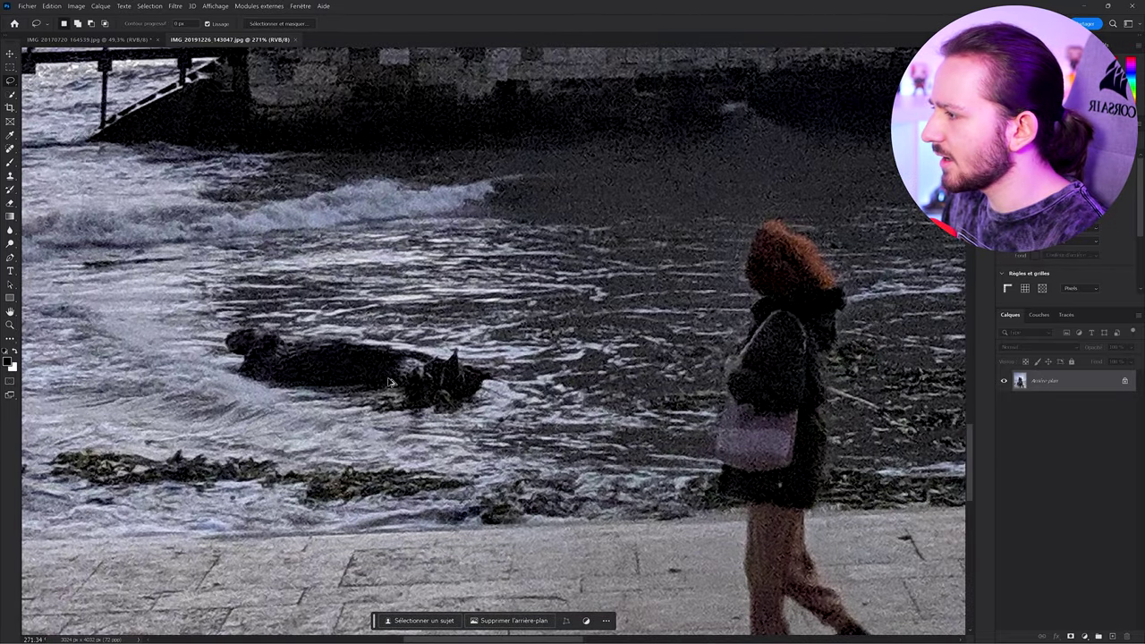
{"action": "scroll", "coordinate": [389, 382], "scroll_direction": "down", "scroll_amount": 6}
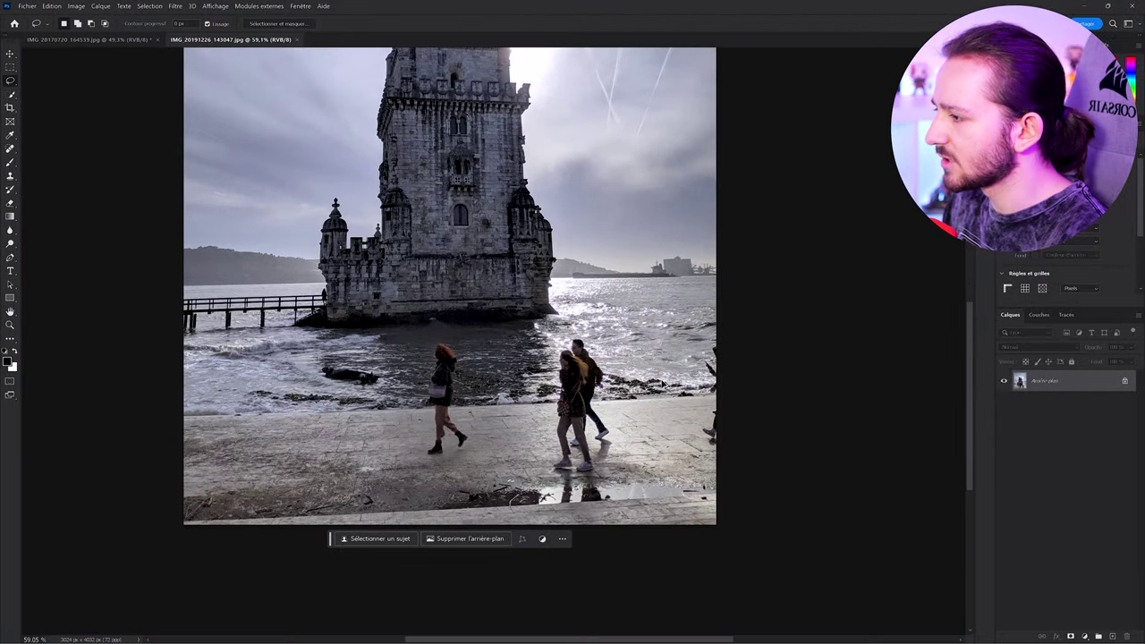
{"action": "scroll", "coordinate": [663, 383], "scroll_direction": "up", "scroll_amount": 2}
{"action": "scroll", "coordinate": [554, 338], "scroll_direction": "down", "scroll_amount": 3}
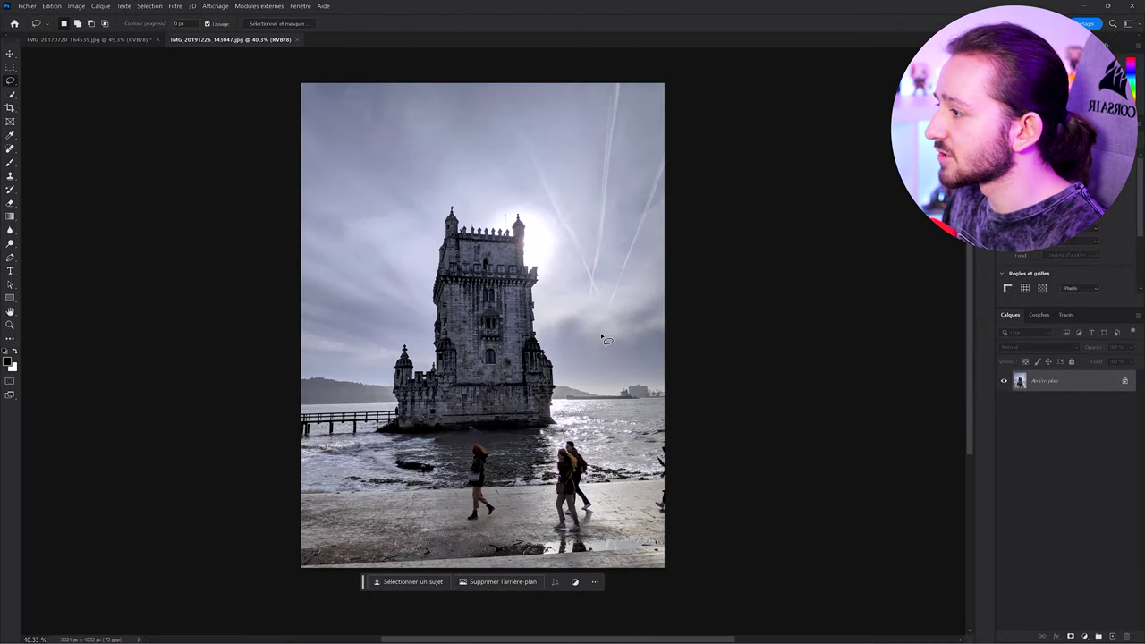
- Select the entire tower photo with a rectangular marquee, generate a fill with the prompt "remove human", and delete the generated layer
{"action": "left_click", "coordinate": [12, 68]}
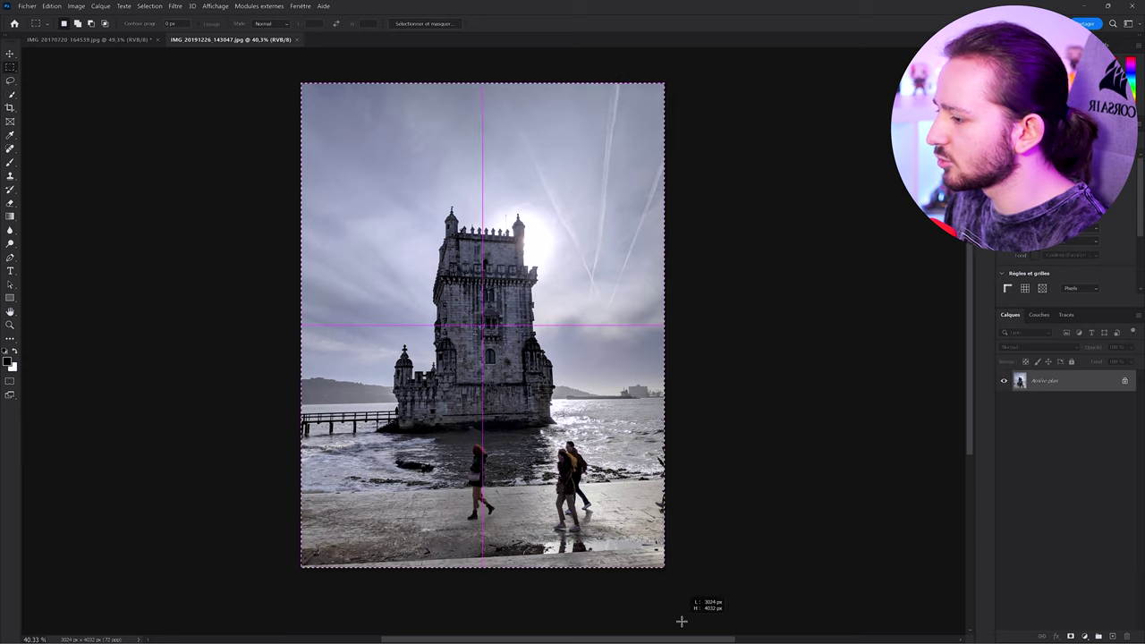
{"action": "left_click_drag", "start_coordinate": [682, 621], "coordinate": [682, 622]}
{"action": "left_click", "coordinate": [413, 584]}
{"action": "type", "text": "rem"}
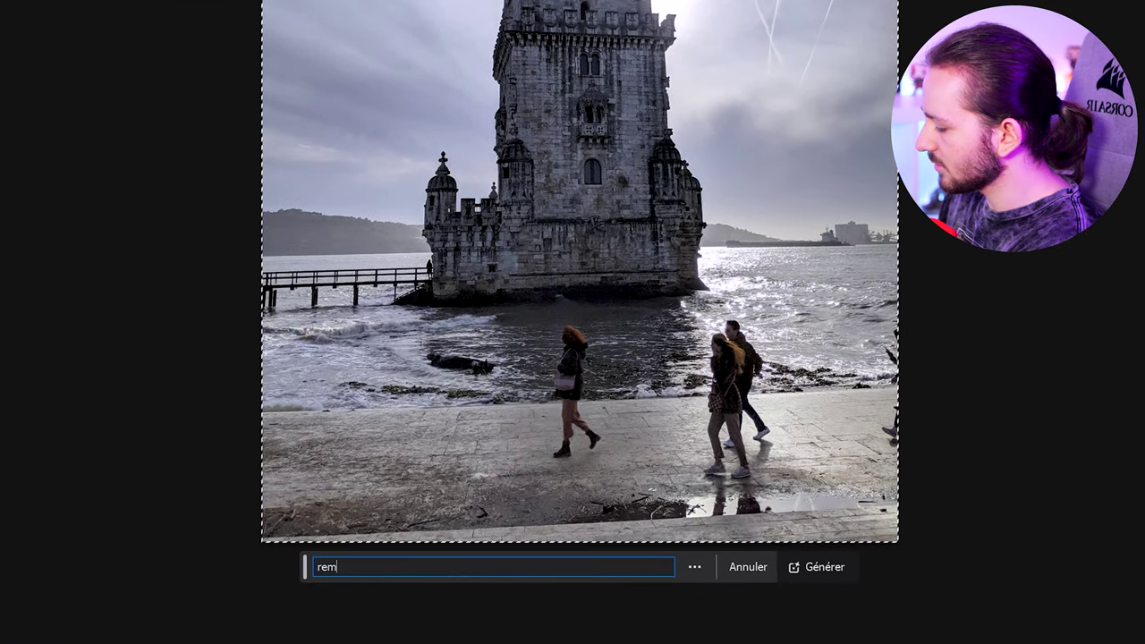
{"action": "type", "text": "ove peap"}
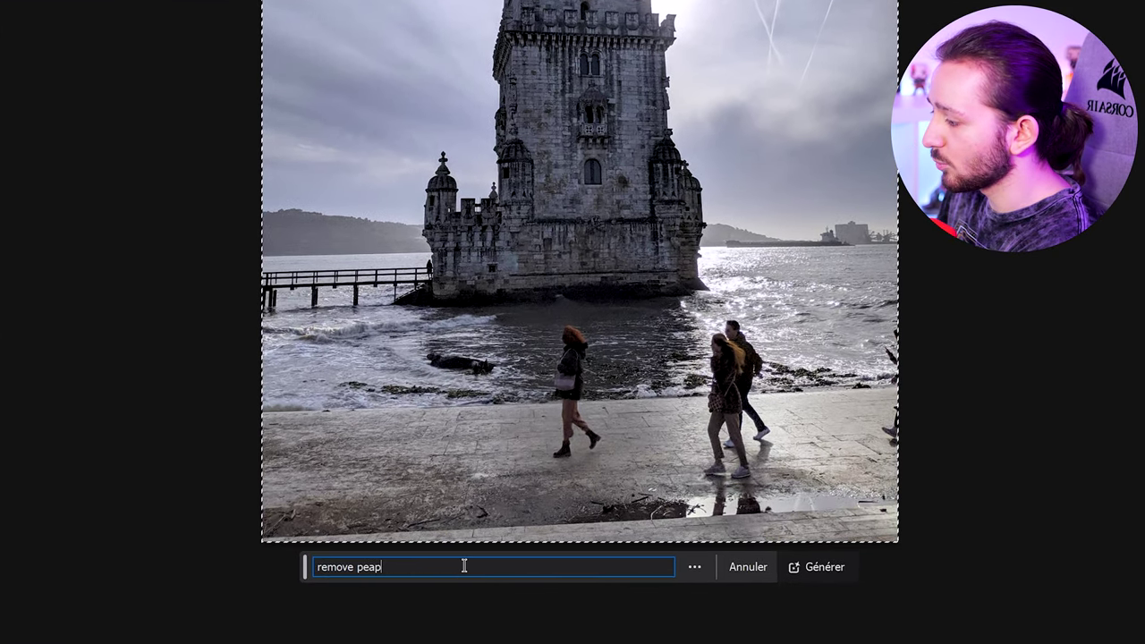
{"action": "key", "text": "BackSpace"}
{"action": "key", "text": "BackSpace"}
{"action": "type", "text": "human"}
{"action": "key", "text": "Return"}
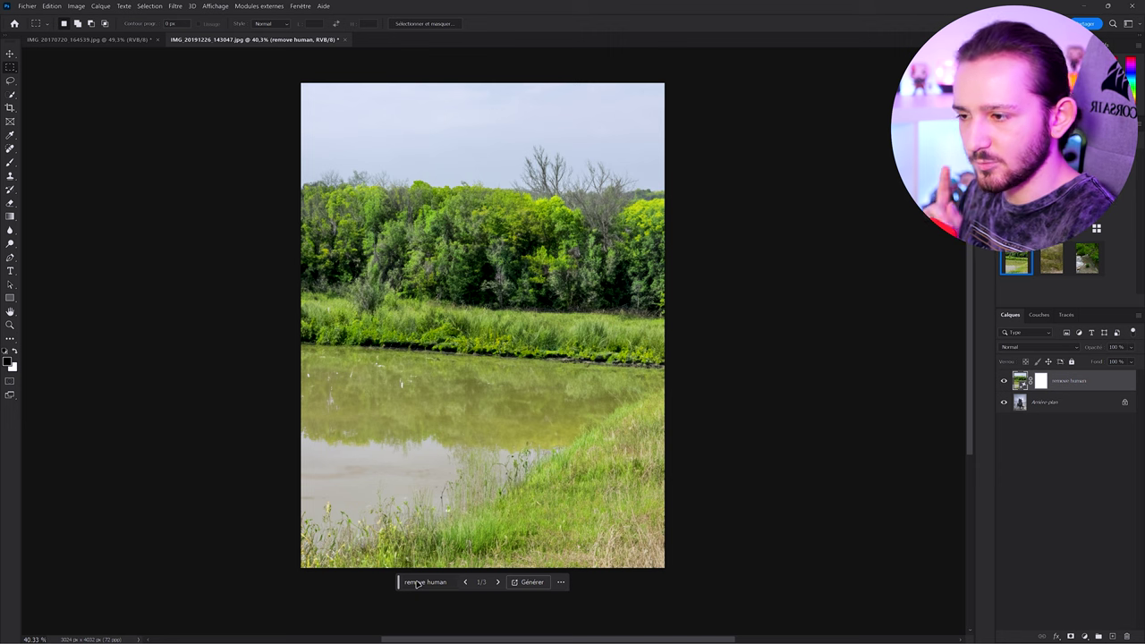
{"action": "left_click", "coordinate": [1003, 381]}
{"action": "key", "text": "Delete"}
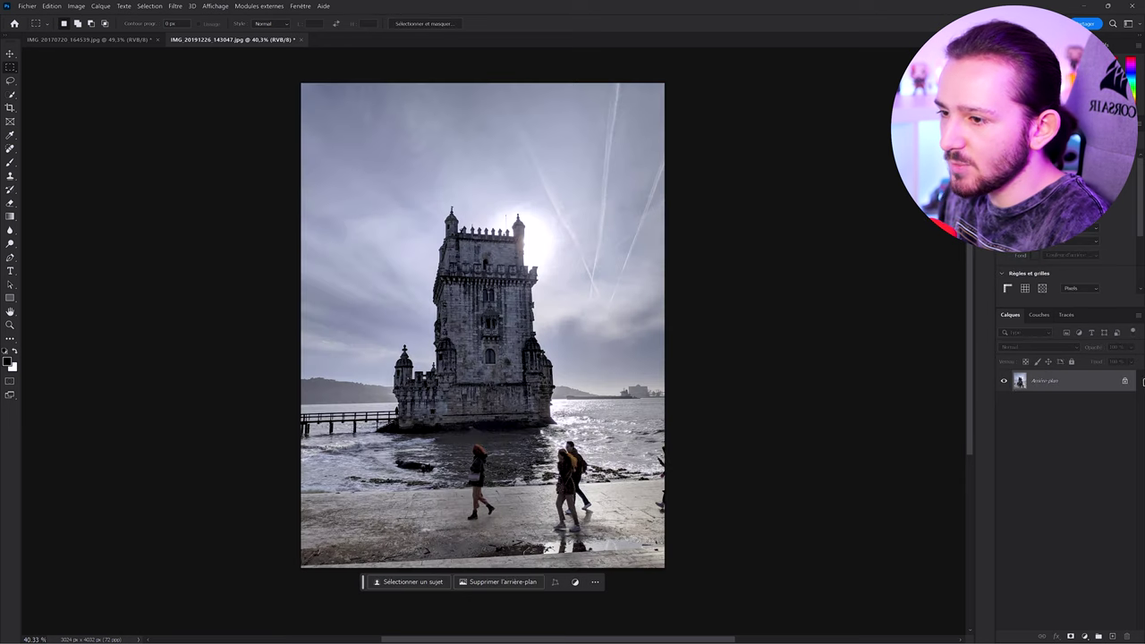
- Unlock the background layer and generate a fill with the prompt "remove human" over a rectangular selection around the walking couple
{"action": "left_click", "coordinate": [1125, 382]}
{"action": "scroll", "coordinate": [565, 476], "scroll_direction": "up", "scroll_amount": 6}
{"action": "scroll", "coordinate": [565, 447], "scroll_direction": "down", "scroll_amount": 2}
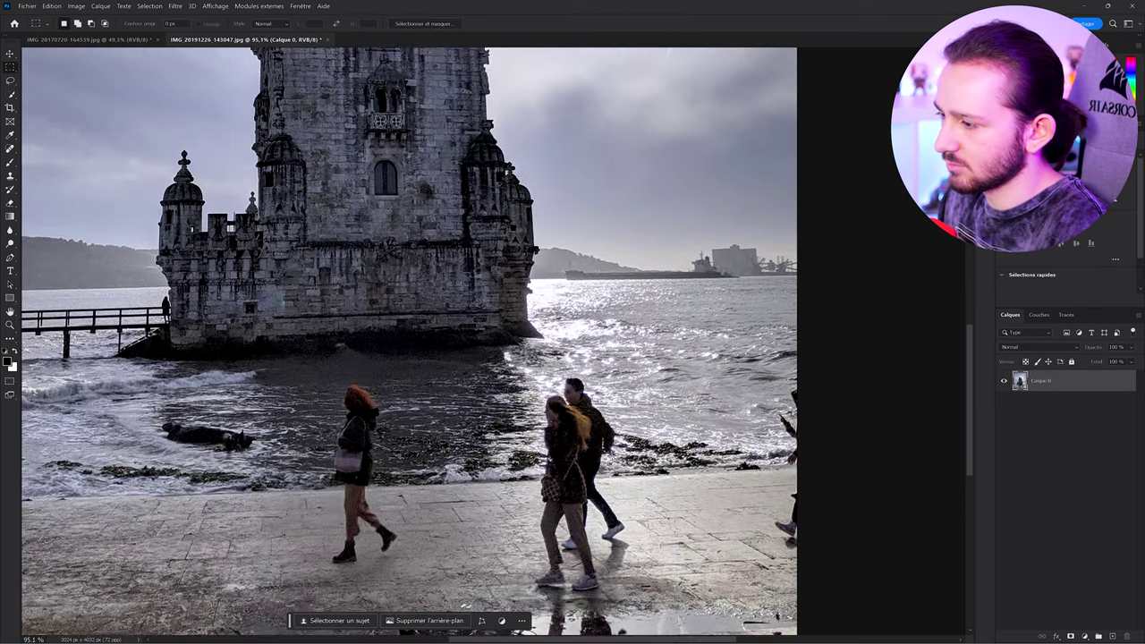
{"action": "left_click_drag", "start_coordinate": [528, 312], "coordinate": [631, 550]}
{"action": "left_click", "coordinate": [497, 564]}
{"action": "type", "text": "remove hi"}
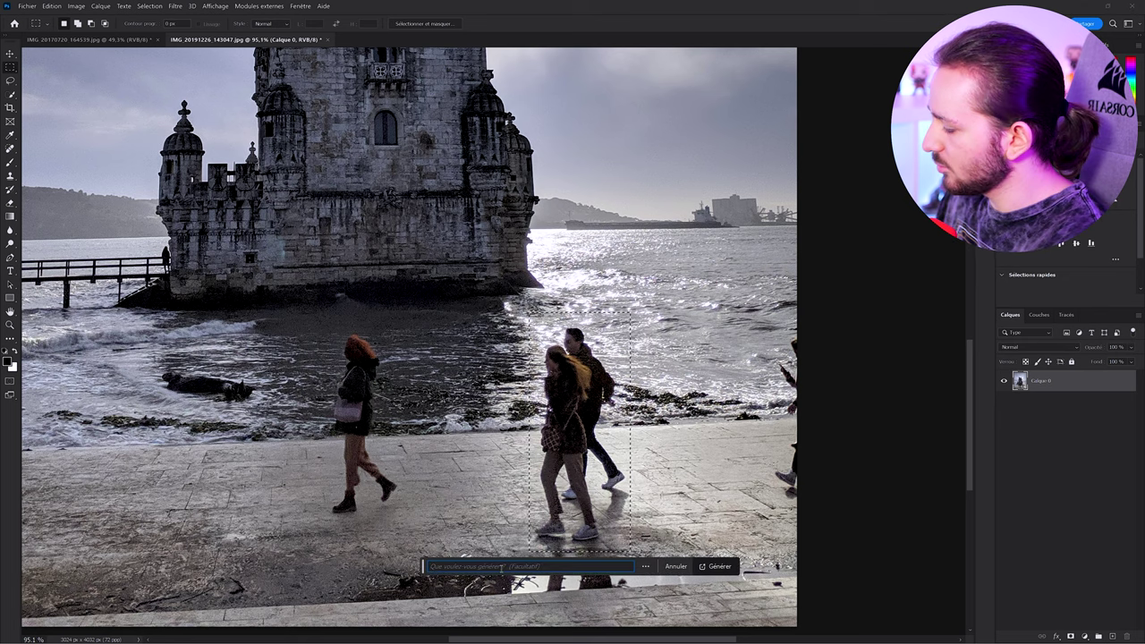
{"action": "type", "text": "man"}
{"action": "key", "text": "Return"}
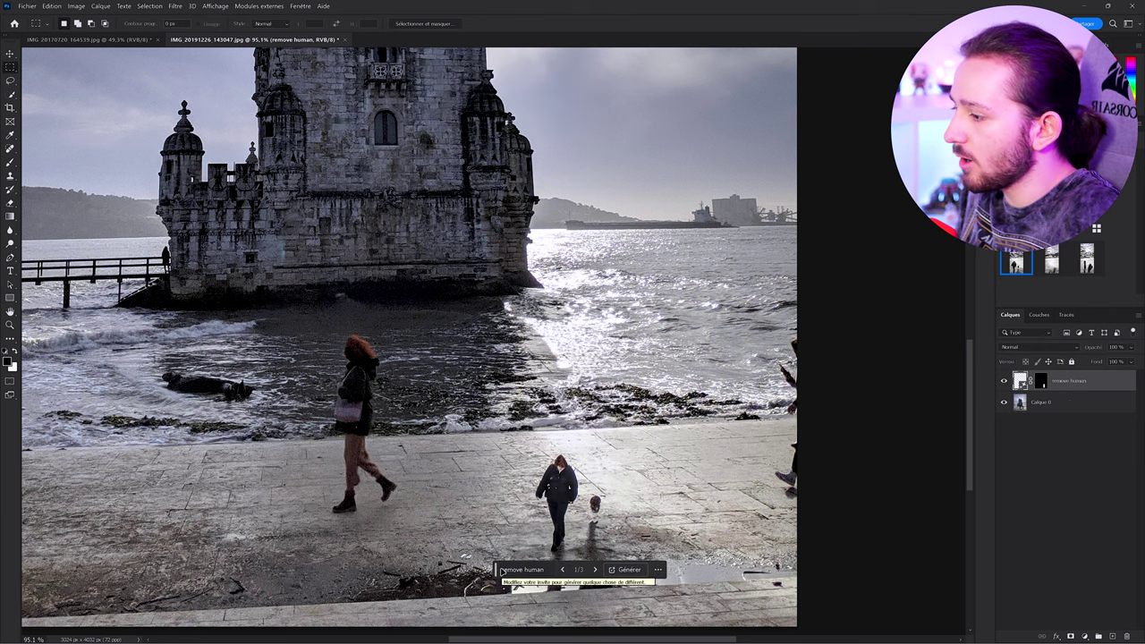
- Inspect the generated area where the couple walked and choose the second variation
{"action": "scroll", "coordinate": [594, 483], "scroll_direction": "up", "scroll_amount": 5}
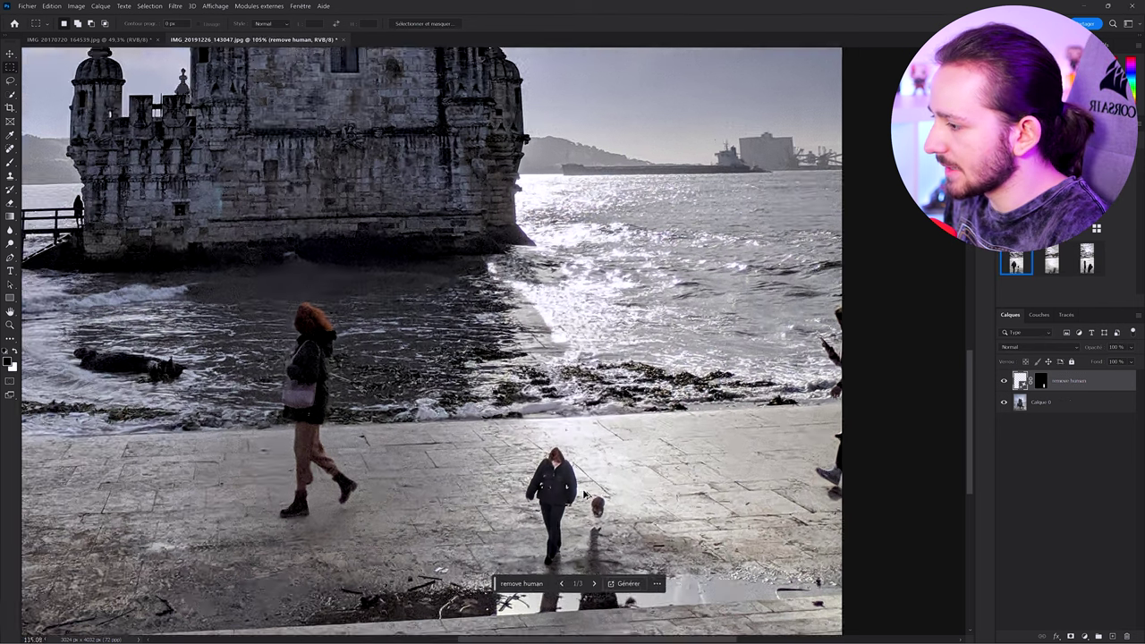
{"action": "scroll", "coordinate": [530, 515], "scroll_direction": "down", "scroll_amount": 3}
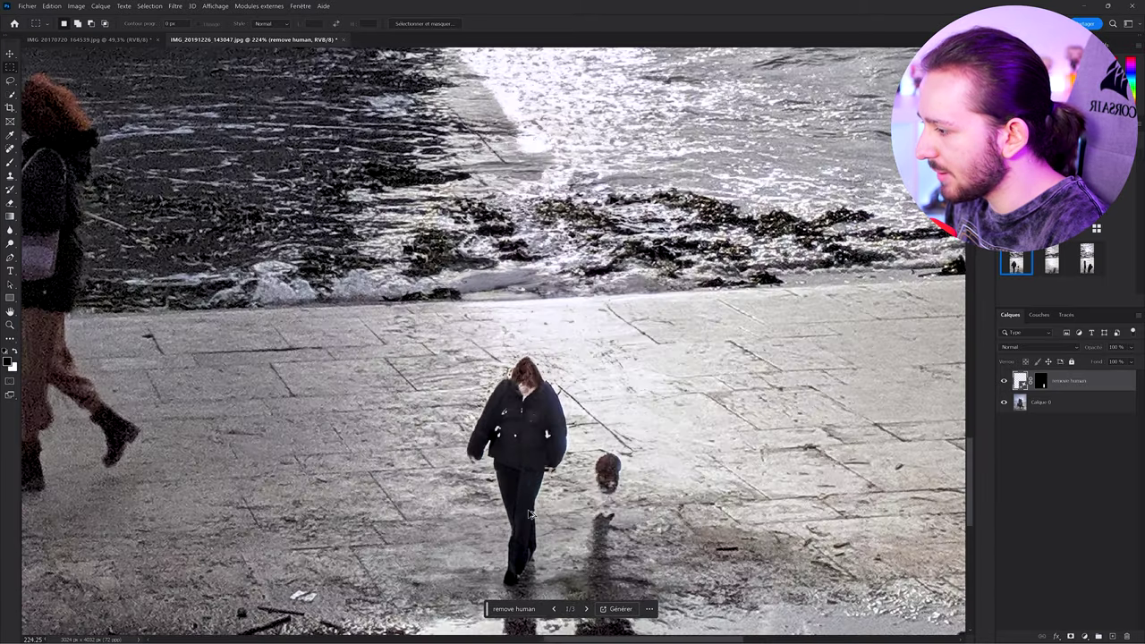
{"action": "left_click", "coordinate": [1052, 259]}
{"action": "scroll", "coordinate": [582, 540], "scroll_direction": "down", "scroll_amount": 4}
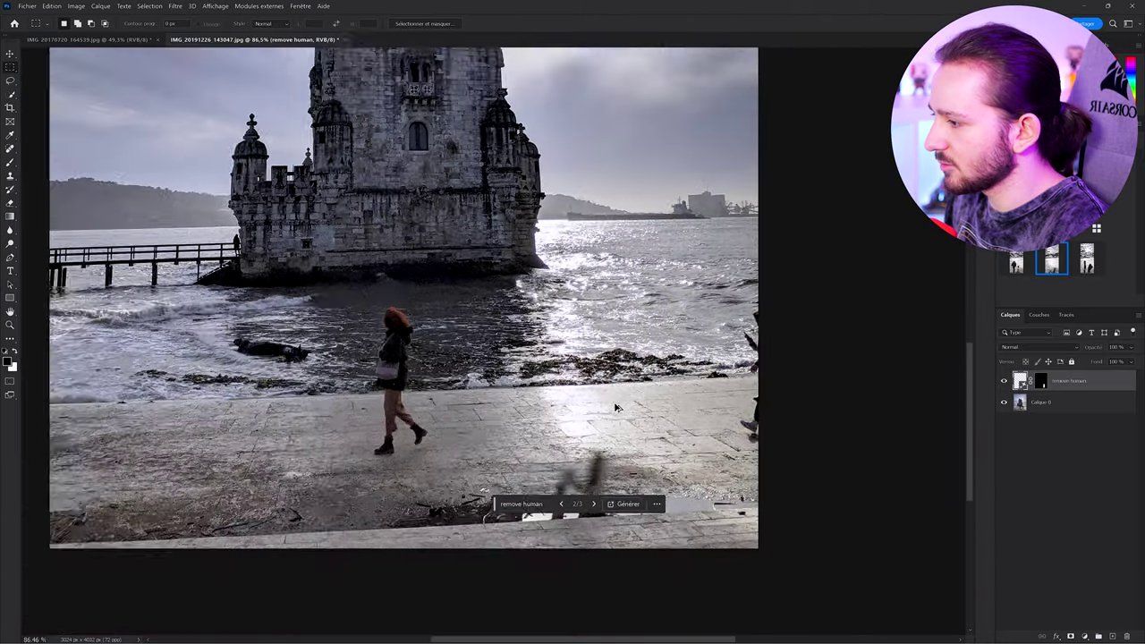
{"action": "scroll", "coordinate": [583, 540], "scroll_direction": "up", "scroll_amount": 3}
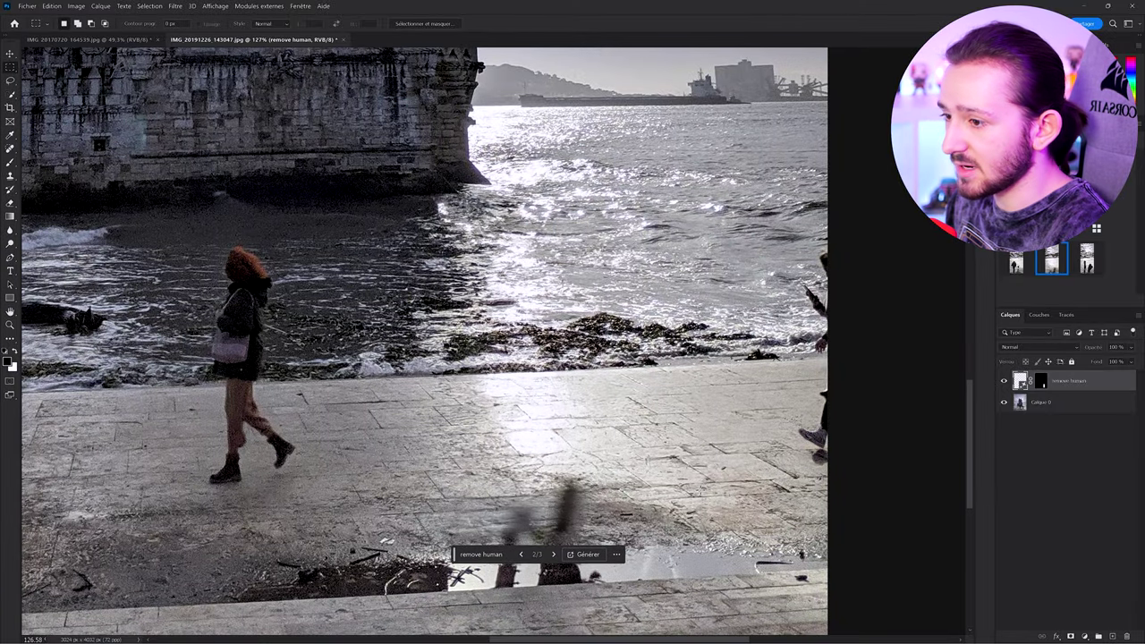
- On Calque 0, select the couple's leftover shadows and reflections, generate a fill with the prompt "remove shadow", and choose the first variation
{"action": "left_click", "coordinate": [1080, 407]}
{"action": "left_click_drag", "start_coordinate": [609, 472], "coordinate": [480, 573]}
{"action": "left_click", "coordinate": [449, 585]}
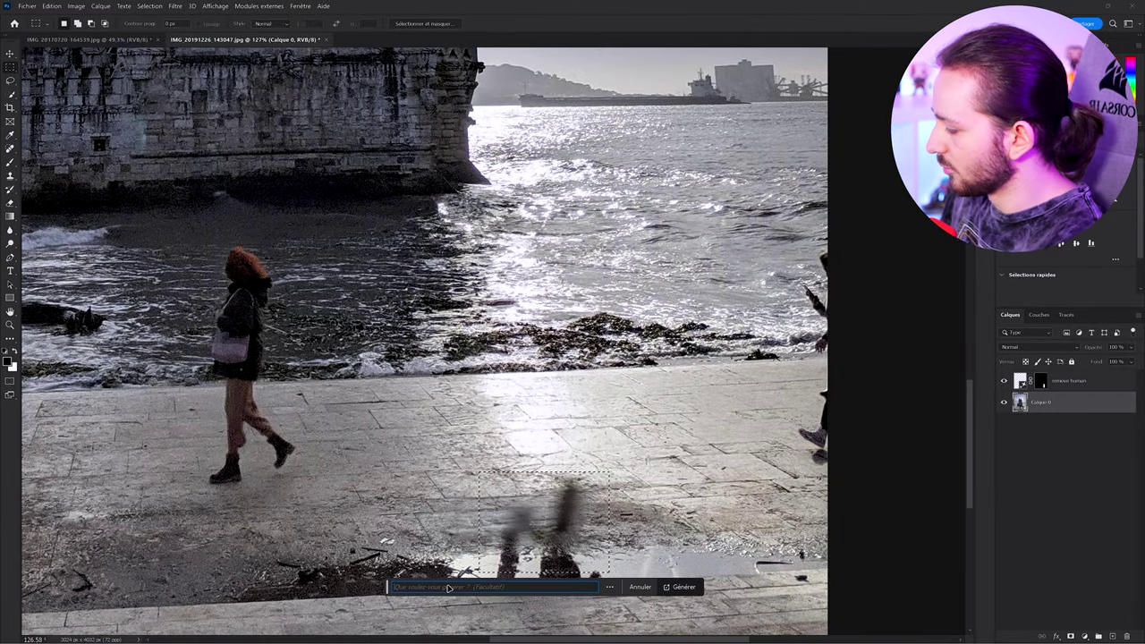
{"action": "type", "text": "remove shadow"}
{"action": "key", "text": "Return"}
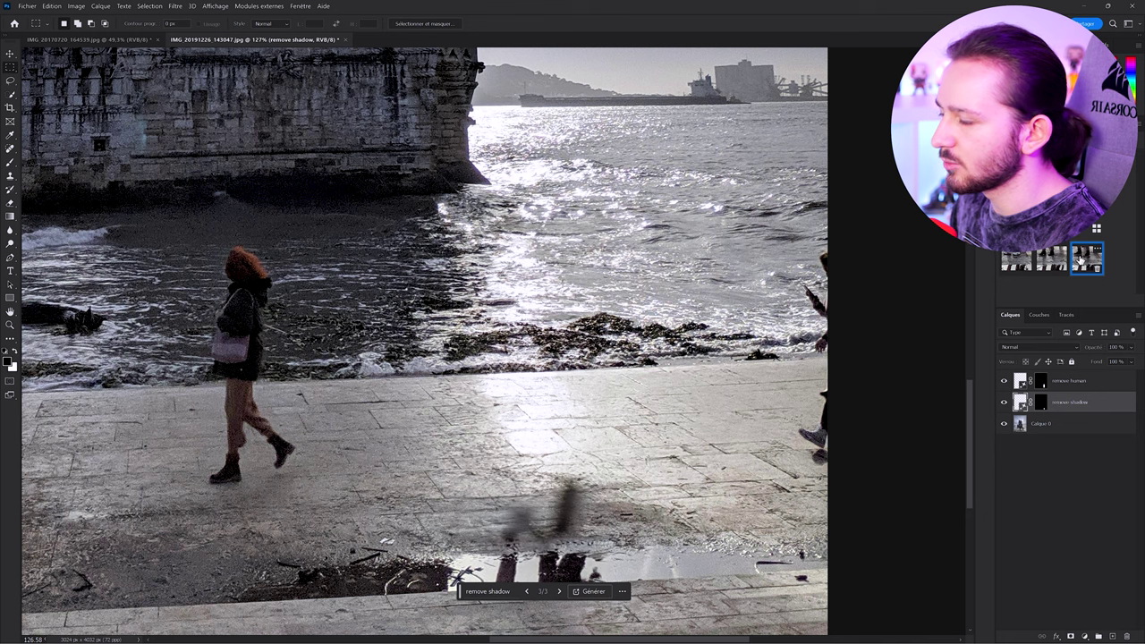
{"action": "scroll", "coordinate": [546, 356], "scroll_direction": "up", "scroll_amount": 1}
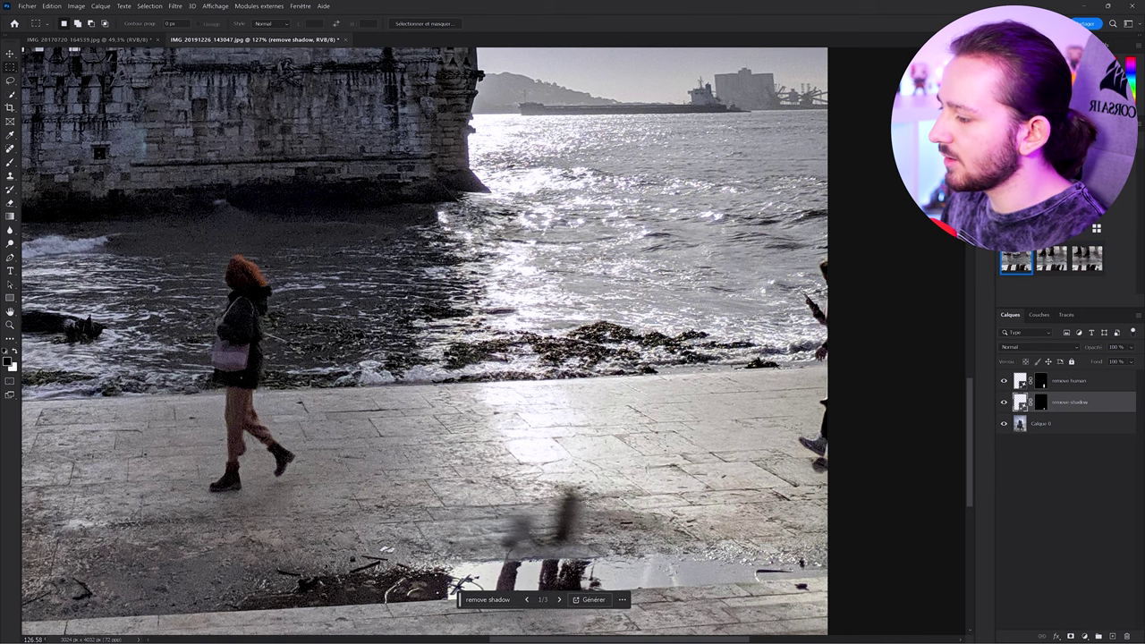
- Draw a rectangular selection around the red-haired woman walking on the quay and generate a fill there without a prompt
{"action": "scroll", "coordinate": [536, 351], "scroll_direction": "down", "scroll_amount": 6}
{"action": "scroll", "coordinate": [398, 381], "scroll_direction": "up", "scroll_amount": 3}
{"action": "scroll", "coordinate": [405, 379], "scroll_direction": "up", "scroll_amount": 3}
{"action": "scroll", "coordinate": [407, 382], "scroll_direction": "down", "scroll_amount": 3}
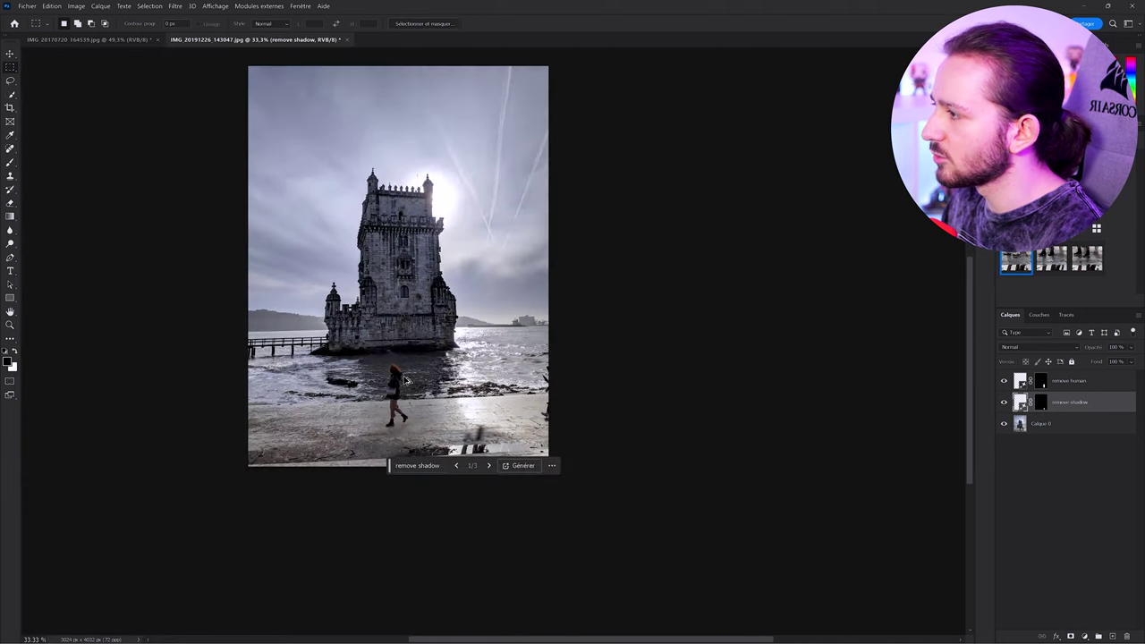
{"action": "scroll", "coordinate": [404, 385], "scroll_direction": "up", "scroll_amount": 4}
{"action": "scroll", "coordinate": [401, 386], "scroll_direction": "down", "scroll_amount": 2}
{"action": "scroll", "coordinate": [400, 386], "scroll_direction": "up", "scroll_amount": 1}
{"action": "left_click_drag", "start_coordinate": [393, 391], "coordinate": [368, 362]}
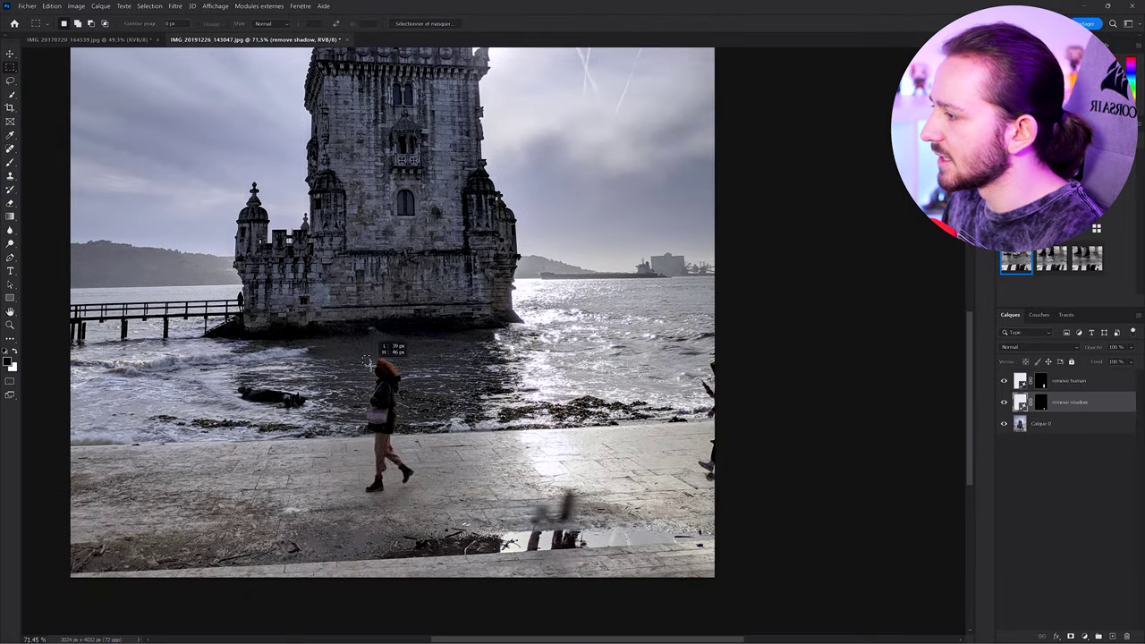
{"action": "left_click_drag", "start_coordinate": [416, 497], "coordinate": [417, 497]}
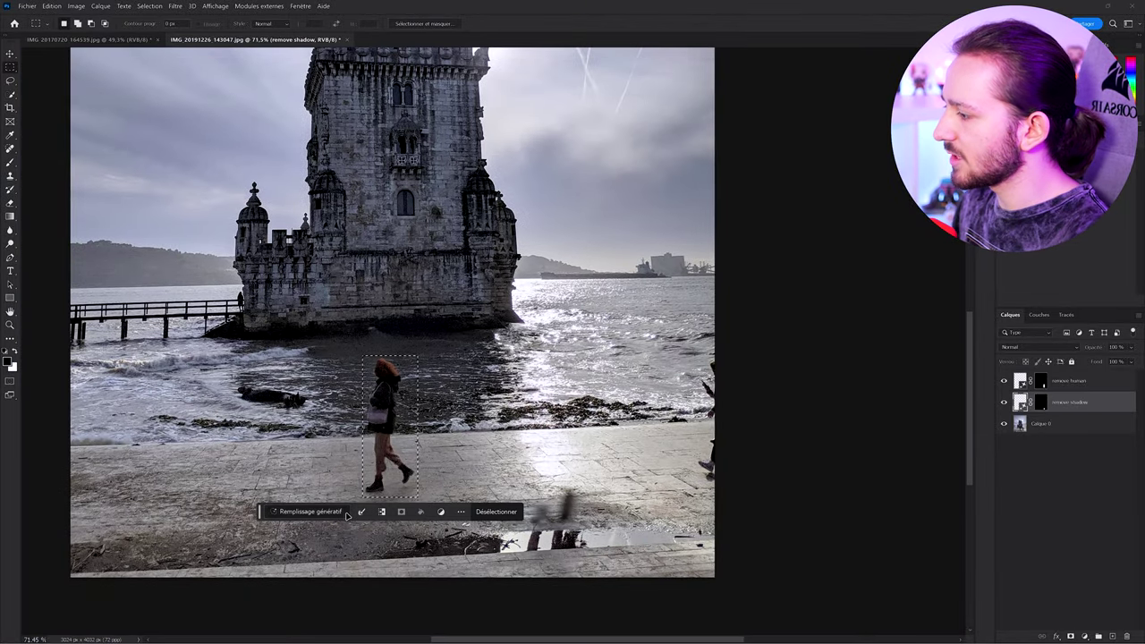
{"action": "left_click", "coordinate": [296, 510]}
{"action": "left_click", "coordinate": [537, 510]}
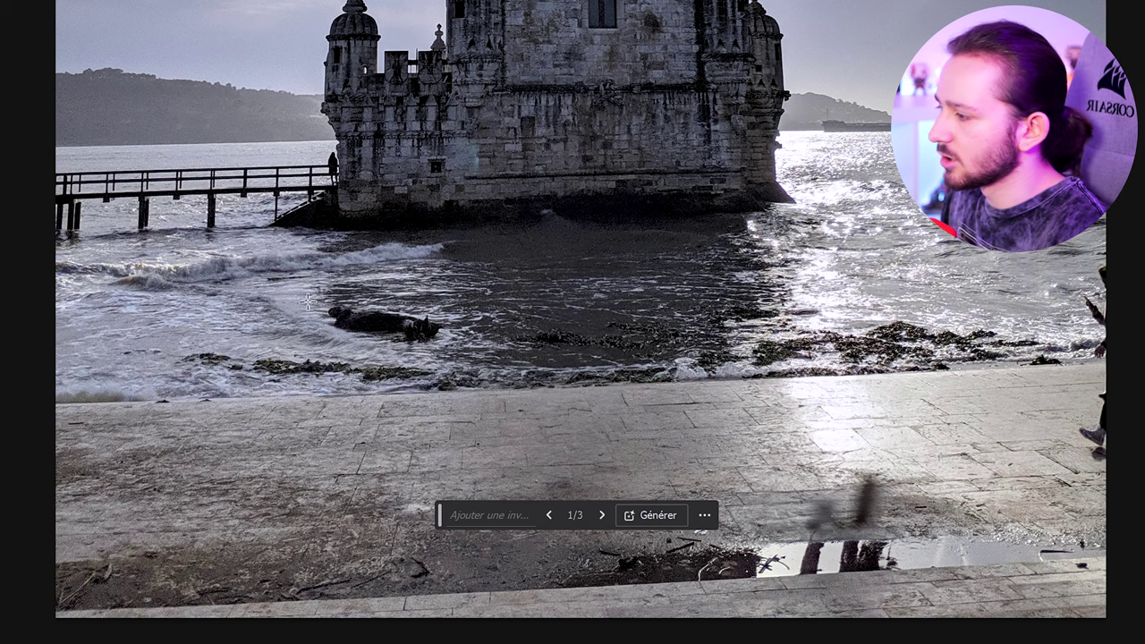
{"action": "scroll", "coordinate": [592, 516], "scroll_direction": "down", "scroll_amount": 1}
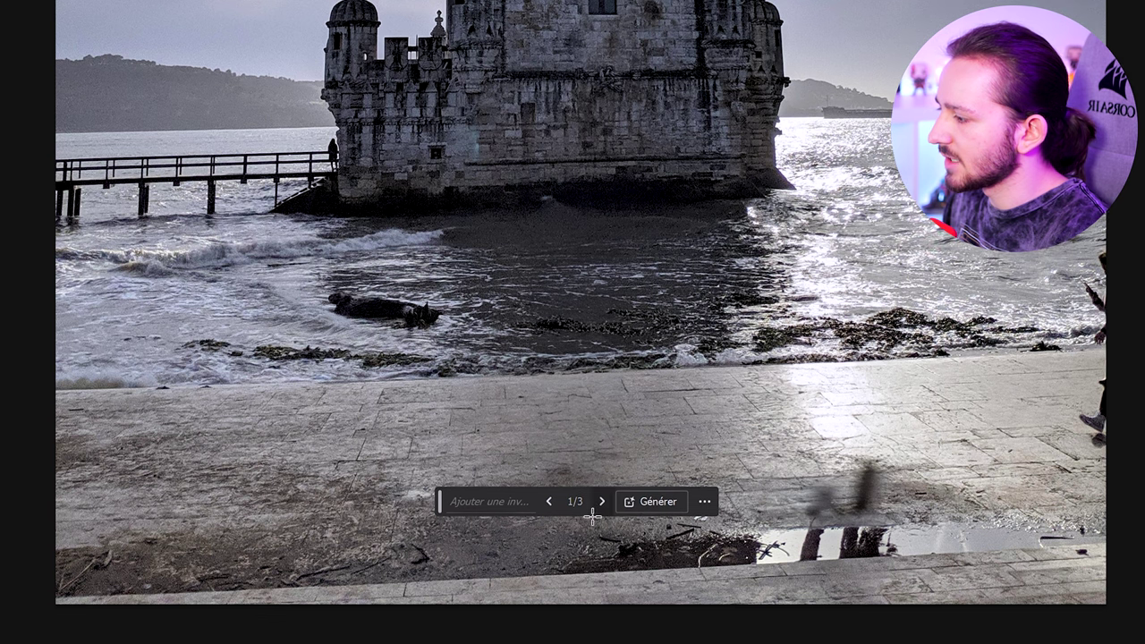
- Compare the generated variations where the red-haired woman walked and return to the first variation
{"action": "left_click", "coordinate": [601, 502]}
{"action": "double_click", "coordinate": [549, 502]}
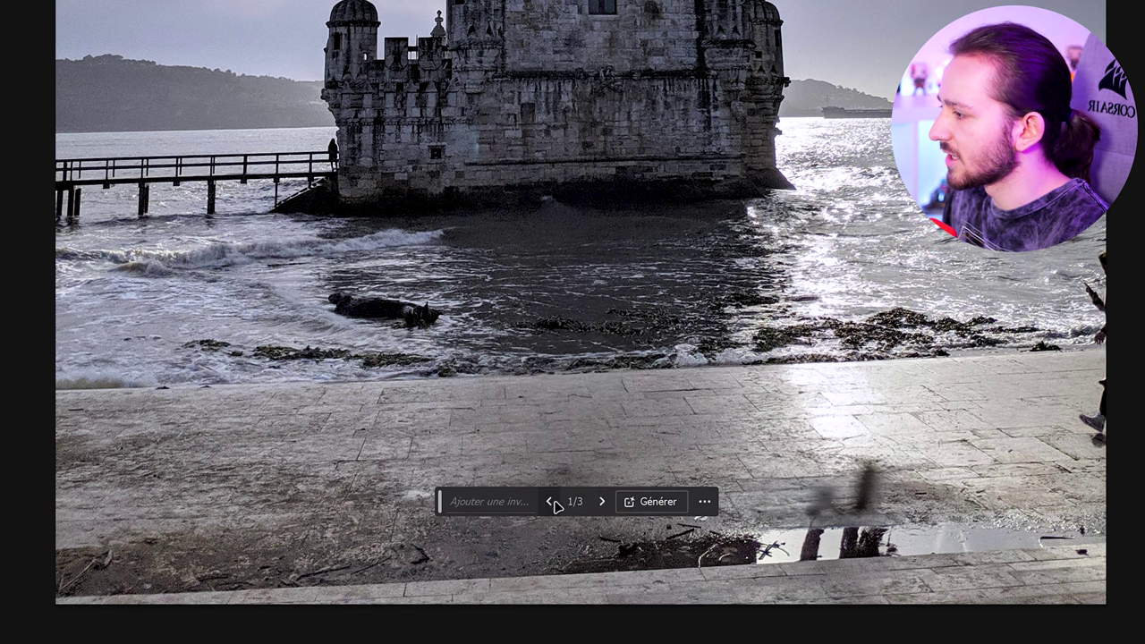
{"action": "scroll", "coordinate": [685, 310], "scroll_direction": "down", "scroll_amount": 4}
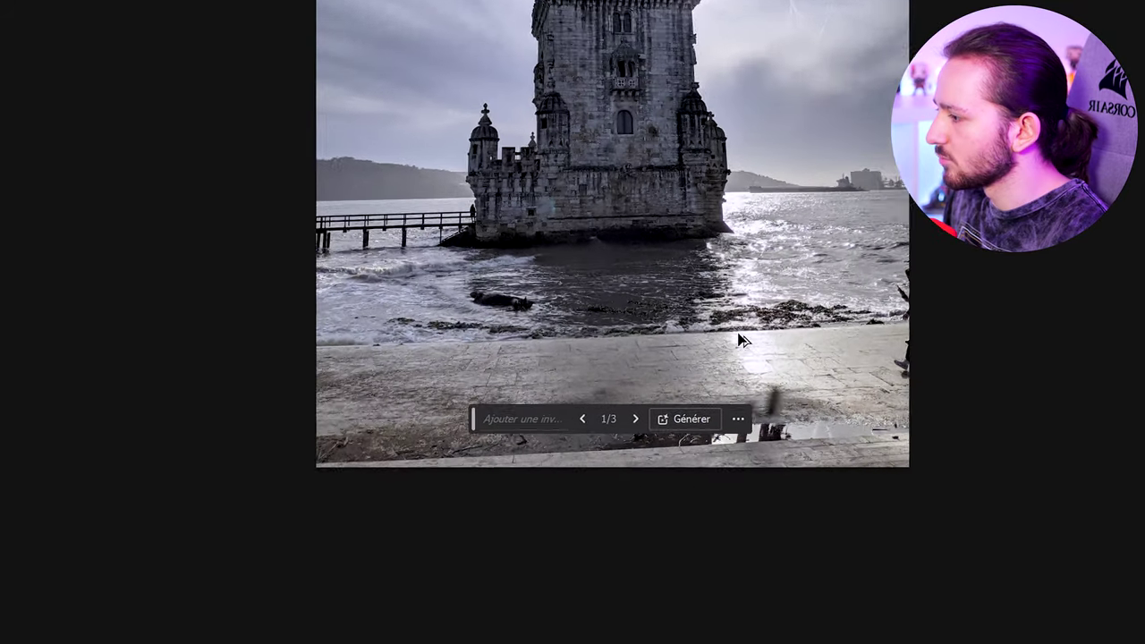
{"action": "scroll", "coordinate": [767, 403], "scroll_direction": "up", "scroll_amount": 6}
- Delete the "remove shadow" and "remove human" layers to bring back the walking couple
{"action": "left_click", "coordinate": [1088, 427]}
{"action": "key", "text": "Delete"}
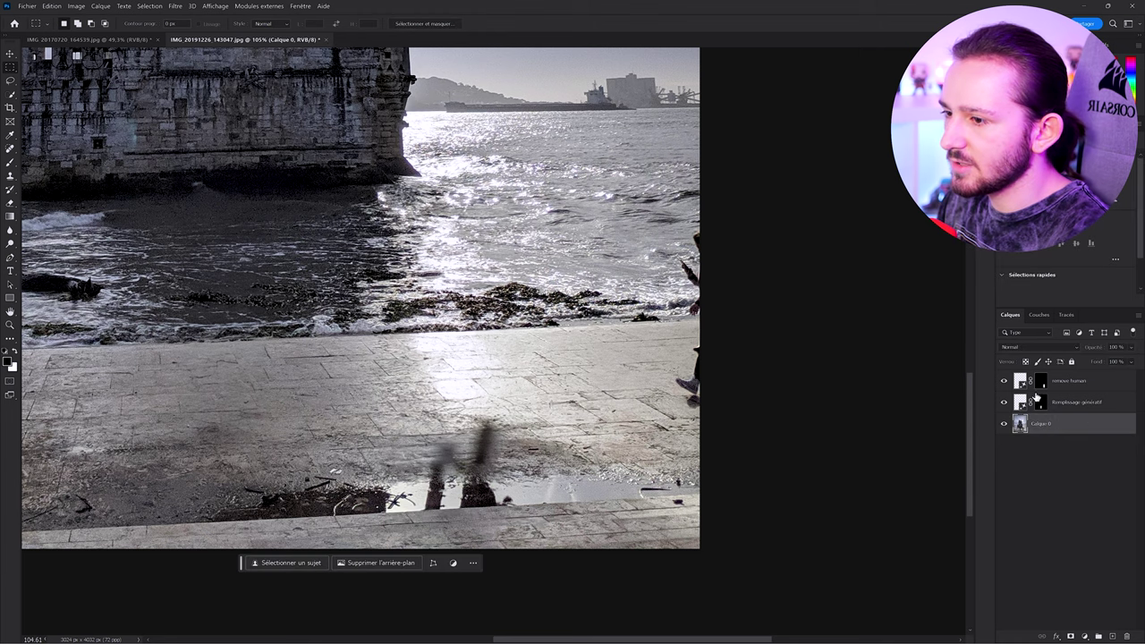
{"action": "left_click", "coordinate": [1073, 384]}
{"action": "key", "text": "Delete"}
- Try a generative fill without a prompt over a rectangular selection around the walking couple, viewing the third variation
{"action": "left_click_drag", "start_coordinate": [372, 158], "coordinate": [413, 213]}
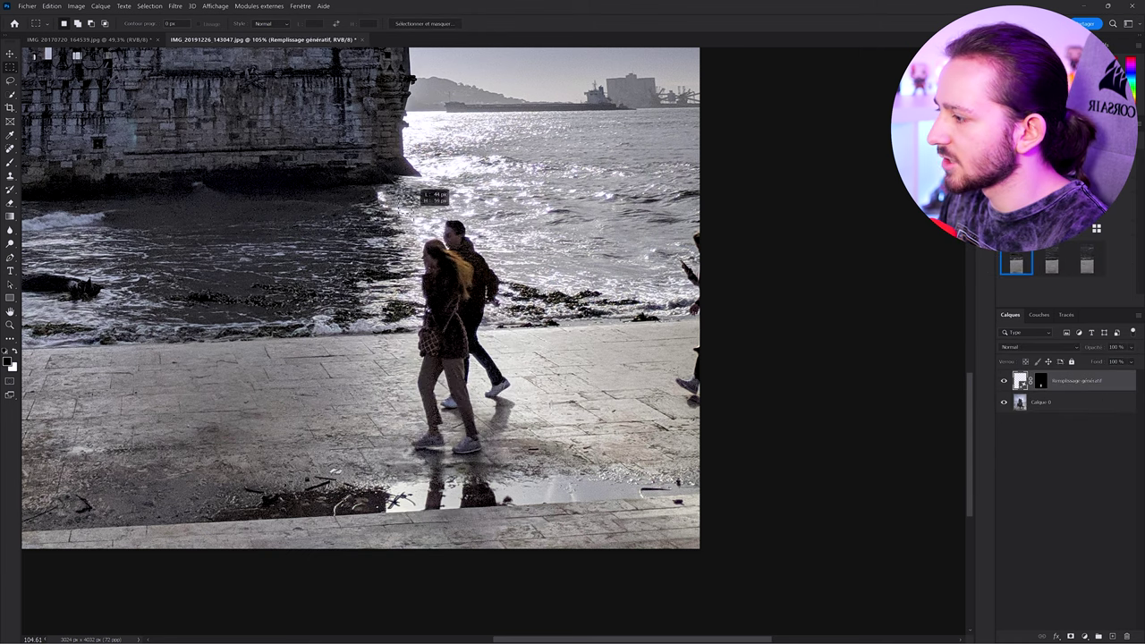
{"action": "left_click_drag", "start_coordinate": [524, 462], "coordinate": [525, 462]}
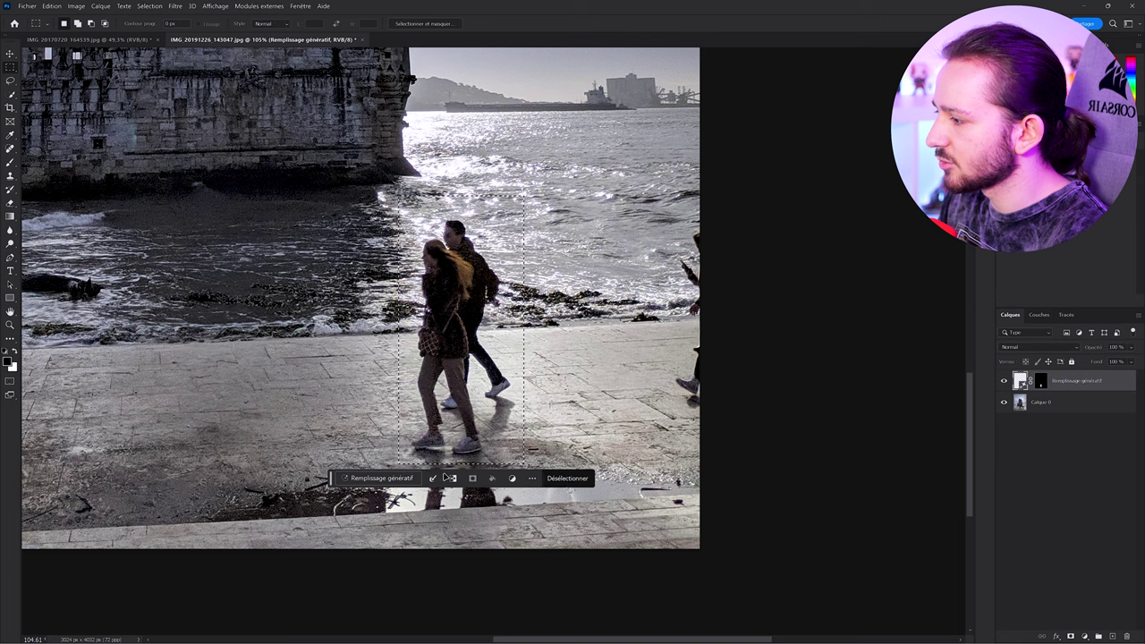
{"action": "left_click", "coordinate": [377, 477]}
{"action": "left_click", "coordinate": [596, 479]}
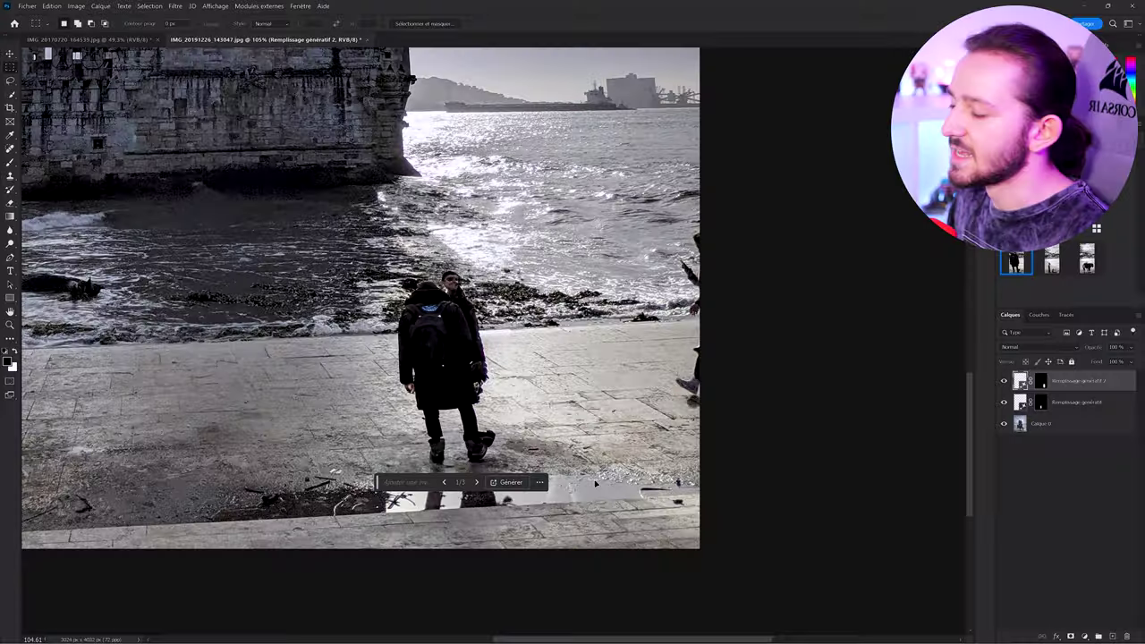
{"action": "left_click", "coordinate": [1076, 260]}
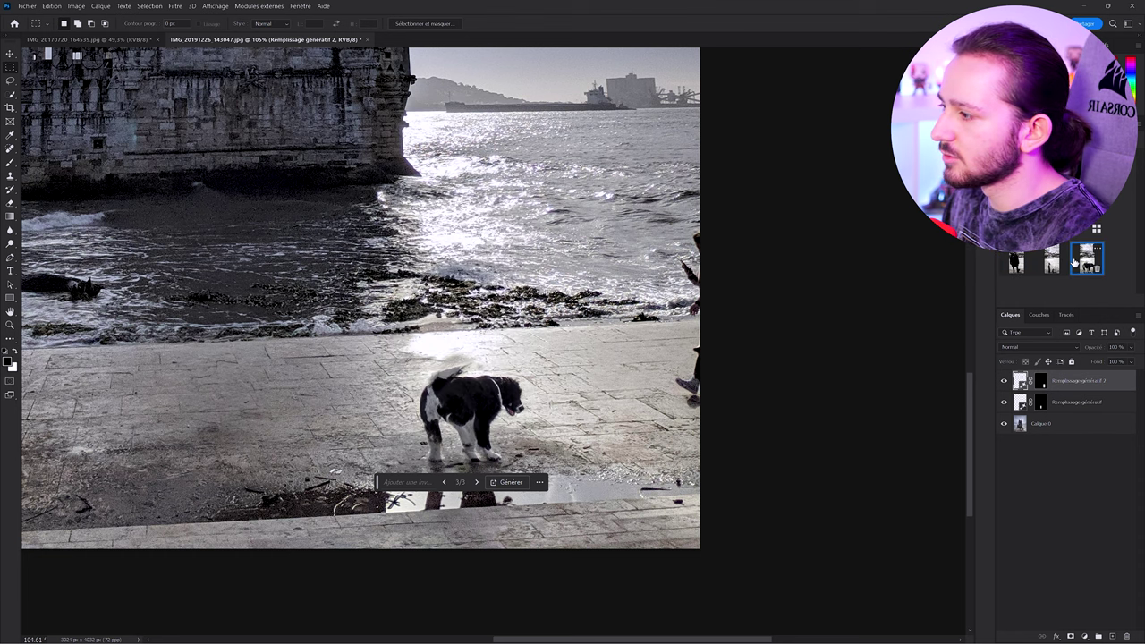
{"action": "scroll", "coordinate": [489, 360], "scroll_direction": "down", "scroll_amount": 10}
{"action": "scroll", "coordinate": [468, 331], "scroll_direction": "up", "scroll_amount": 7}
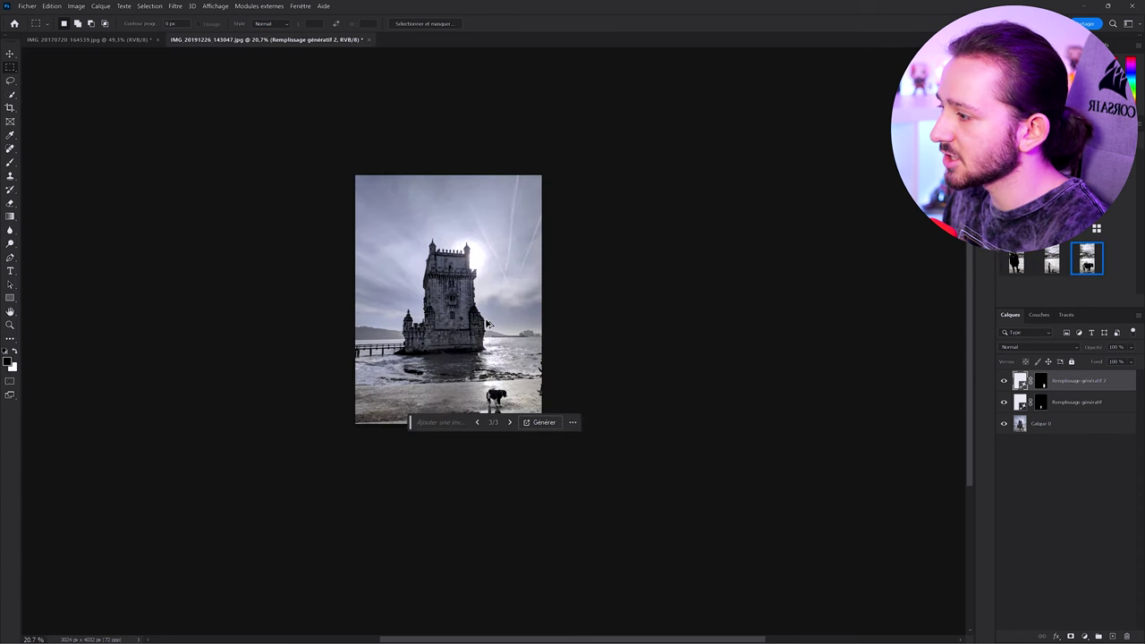
{"action": "scroll", "coordinate": [459, 371], "scroll_direction": "up", "scroll_amount": 2}
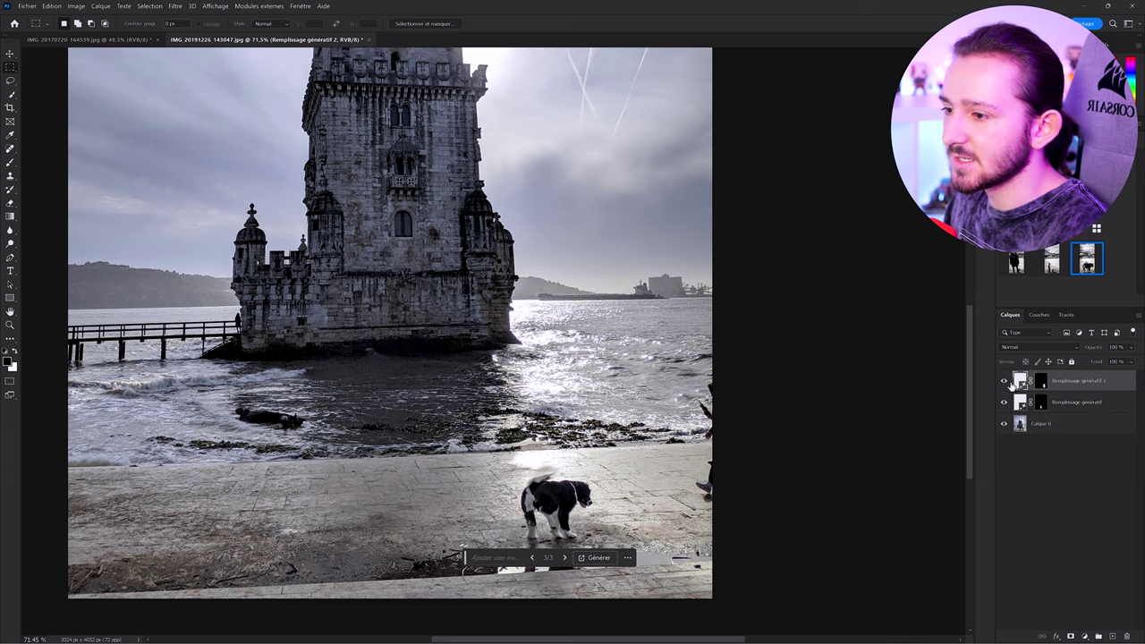
{"action": "left_click", "coordinate": [1006, 382]}
{"action": "key", "text": "Delete"}
- Replace the walking couple by generating a fill with the prompt "dog" over a rectangular selection around them
{"action": "left_click_drag", "start_coordinate": [518, 354], "coordinate": [529, 370]}
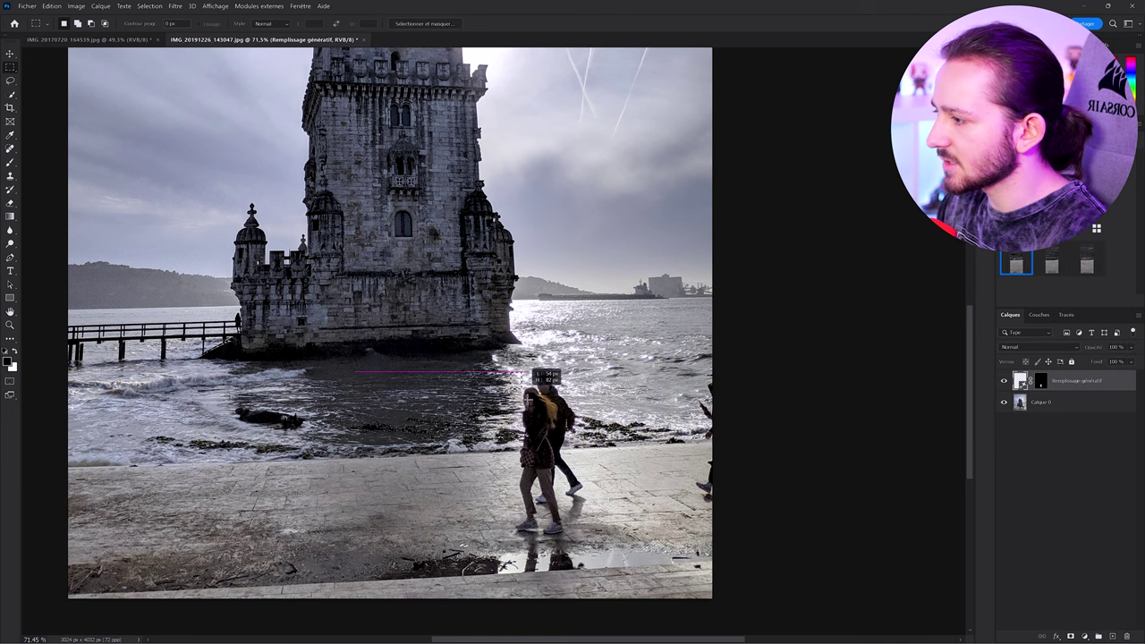
{"action": "left_click_drag", "start_coordinate": [588, 531], "coordinate": [588, 542]}
{"action": "left_click", "coordinate": [476, 560]}
{"action": "type", "text": "doçg"}
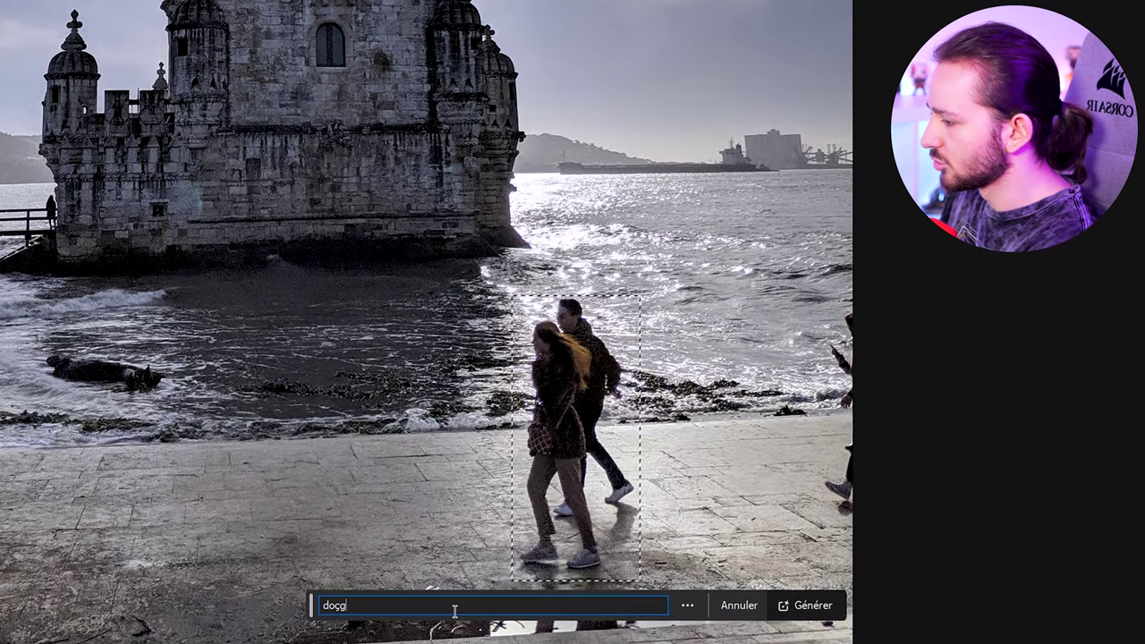
{"action": "key", "text": "Return"}
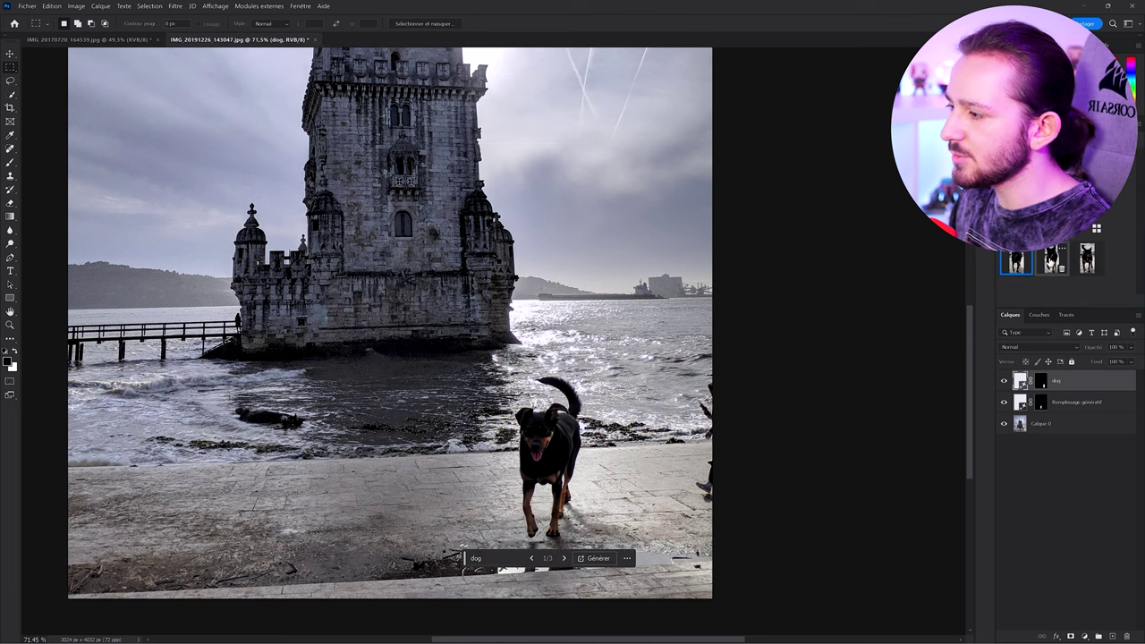
{"action": "key", "text": "v"}
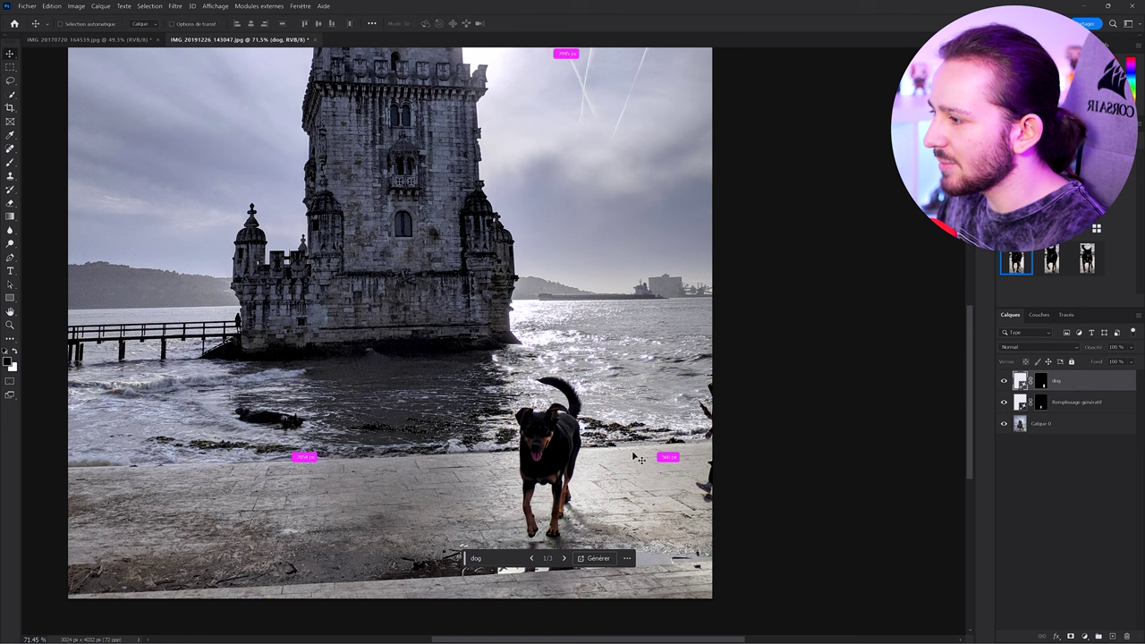
{"action": "scroll", "coordinate": [592, 469], "scroll_direction": "down", "scroll_amount": 3}
{"action": "scroll", "coordinate": [592, 468], "scroll_direction": "up", "scroll_amount": 5}
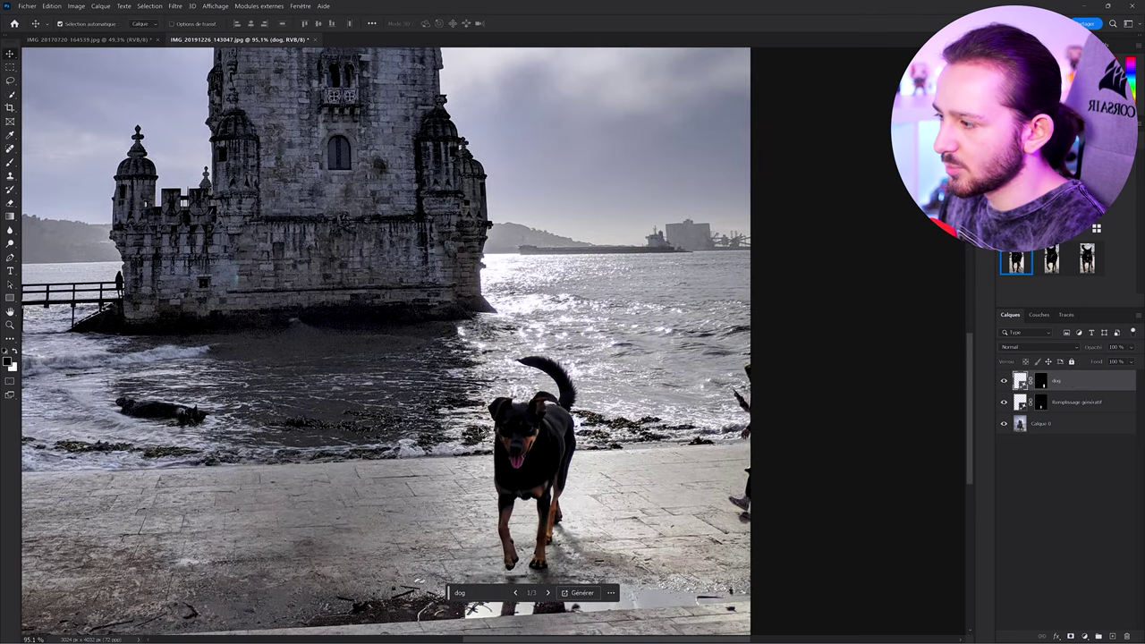
{"action": "scroll", "coordinate": [578, 394], "scroll_direction": "down", "scroll_amount": 4}
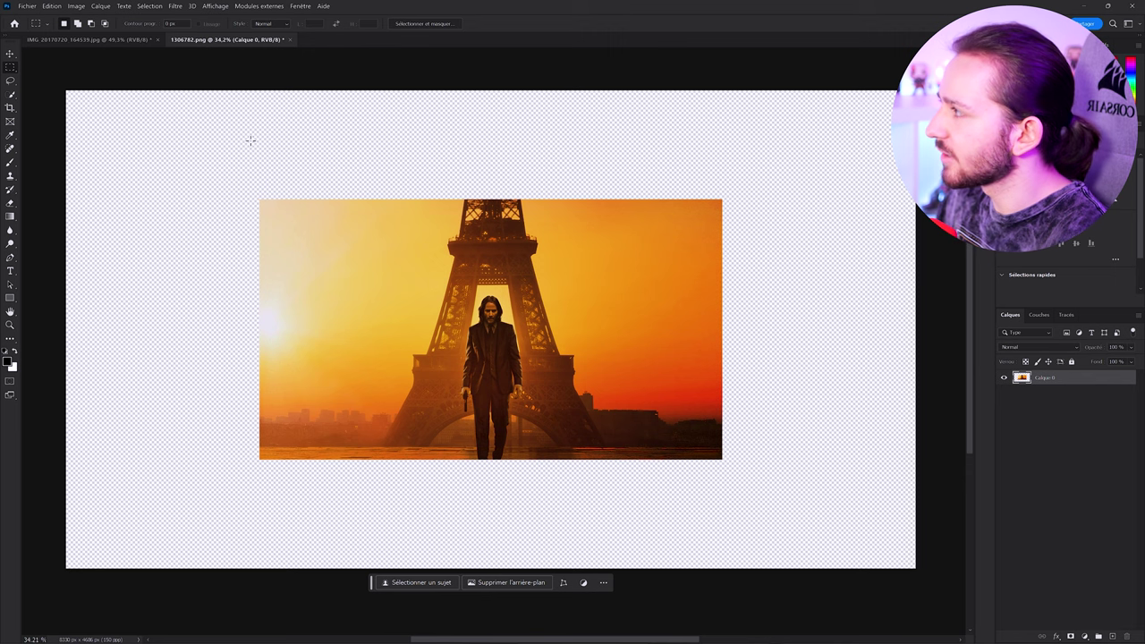
- Select the empty canvas on all four sides of the Eiffel Tower image, slightly overlapping its edges, and generate a fill without a prompt
{"action": "left_click_drag", "start_coordinate": [244, 504], "coordinate": [265, 590]}
{"action": "left_click_drag", "start_coordinate": [928, 582], "coordinate": [55, 457]}
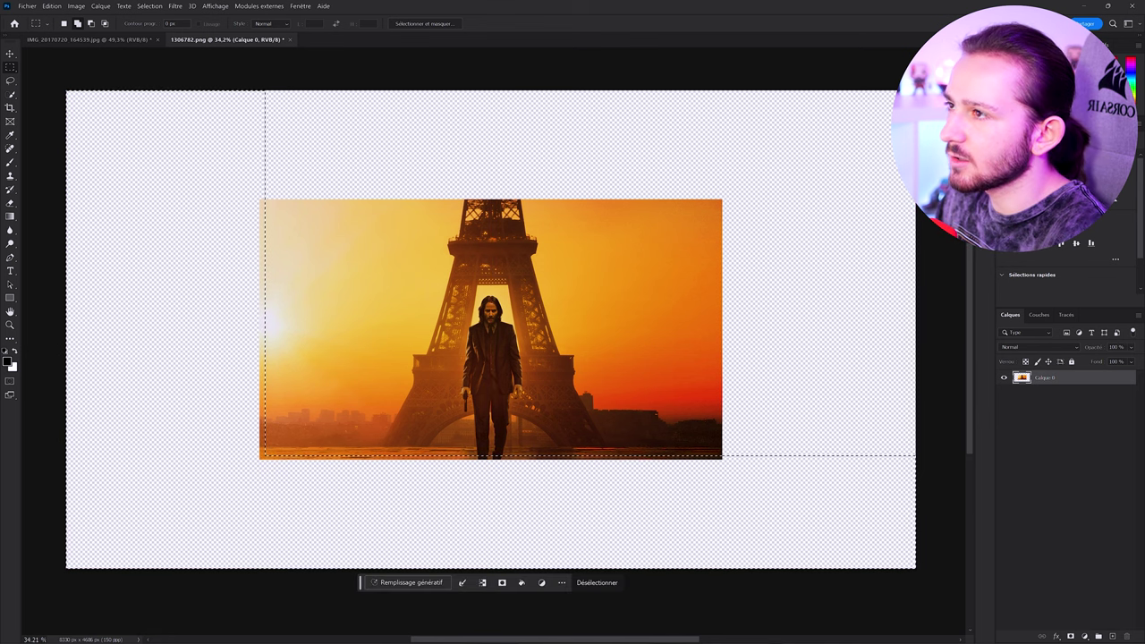
{"action": "left_click_drag", "start_coordinate": [930, 76], "coordinate": [721, 614]}
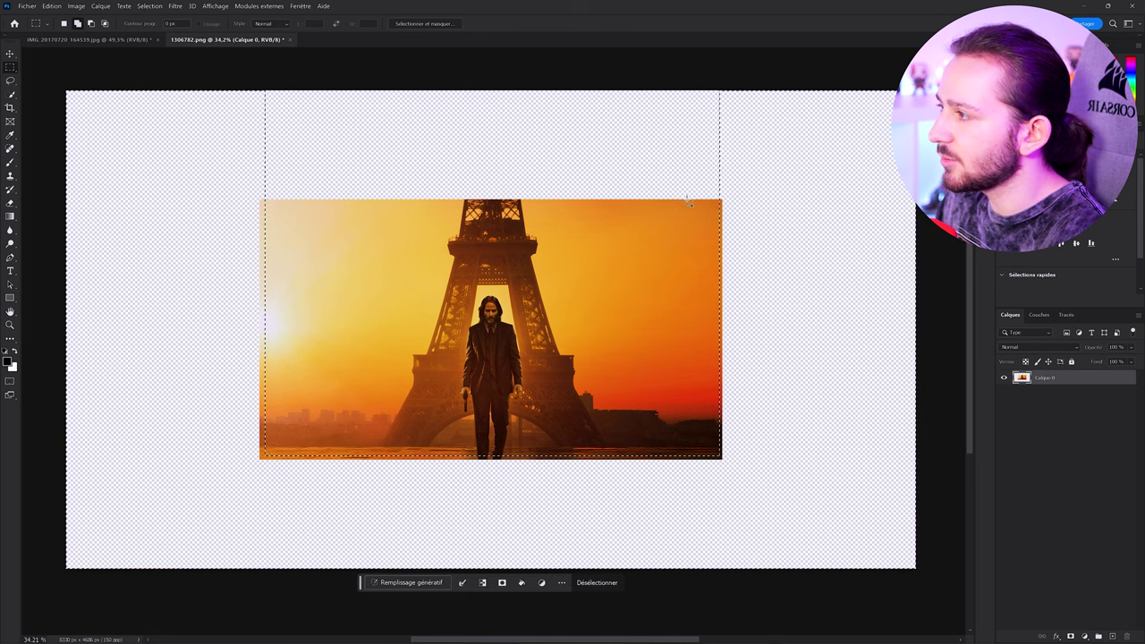
{"action": "left_click_drag", "start_coordinate": [56, 78], "coordinate": [915, 202]}
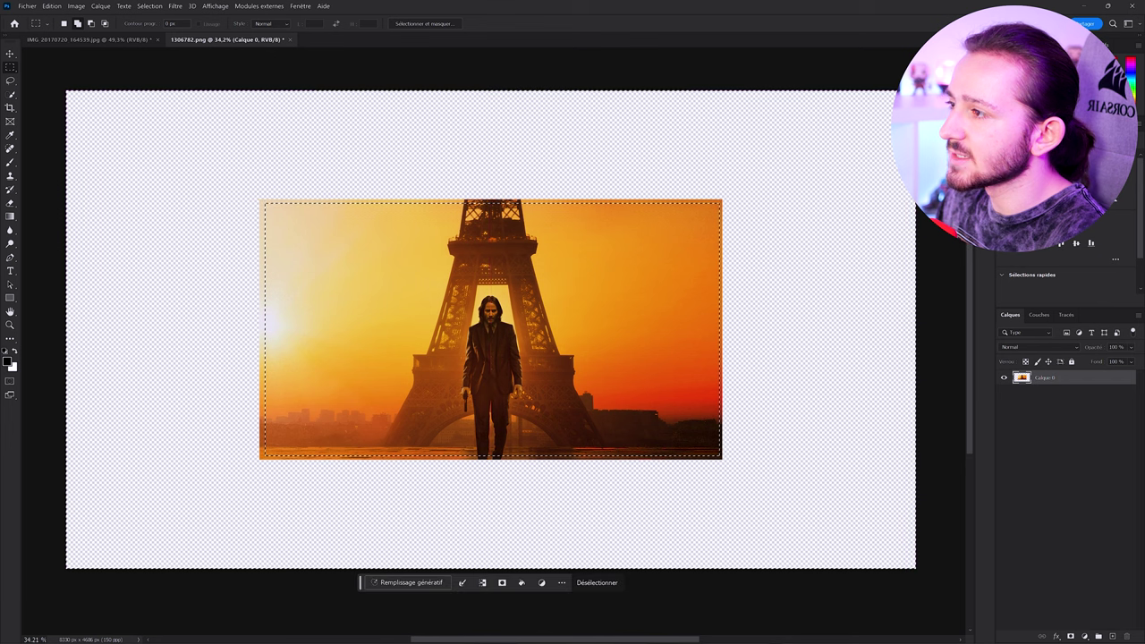
{"action": "left_click", "coordinate": [411, 582]}
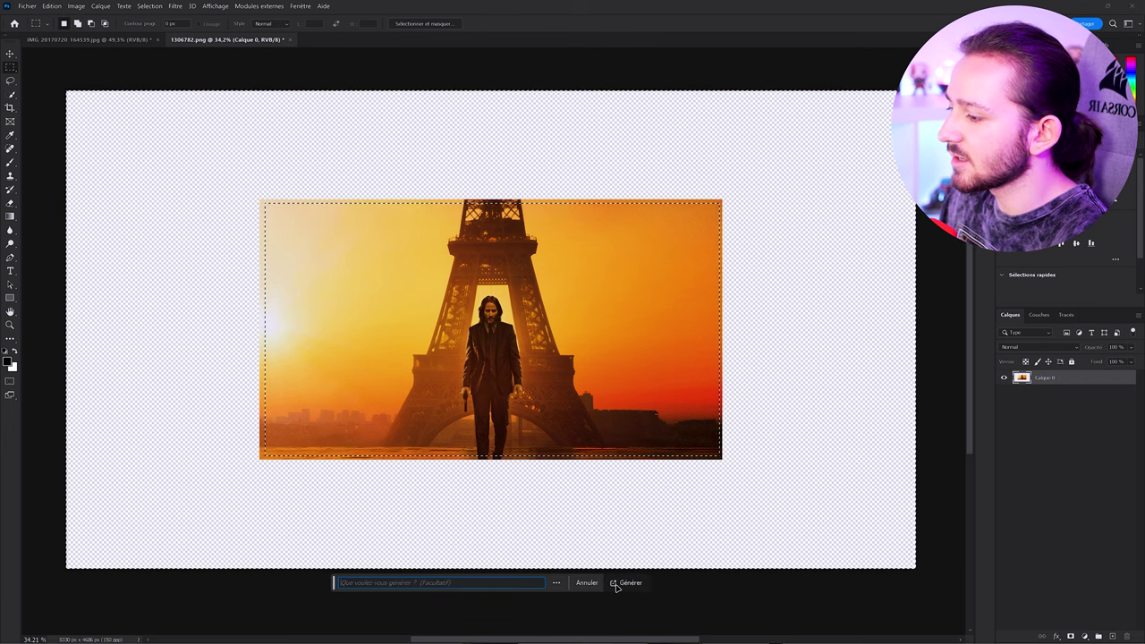
{"action": "left_click", "coordinate": [613, 582]}
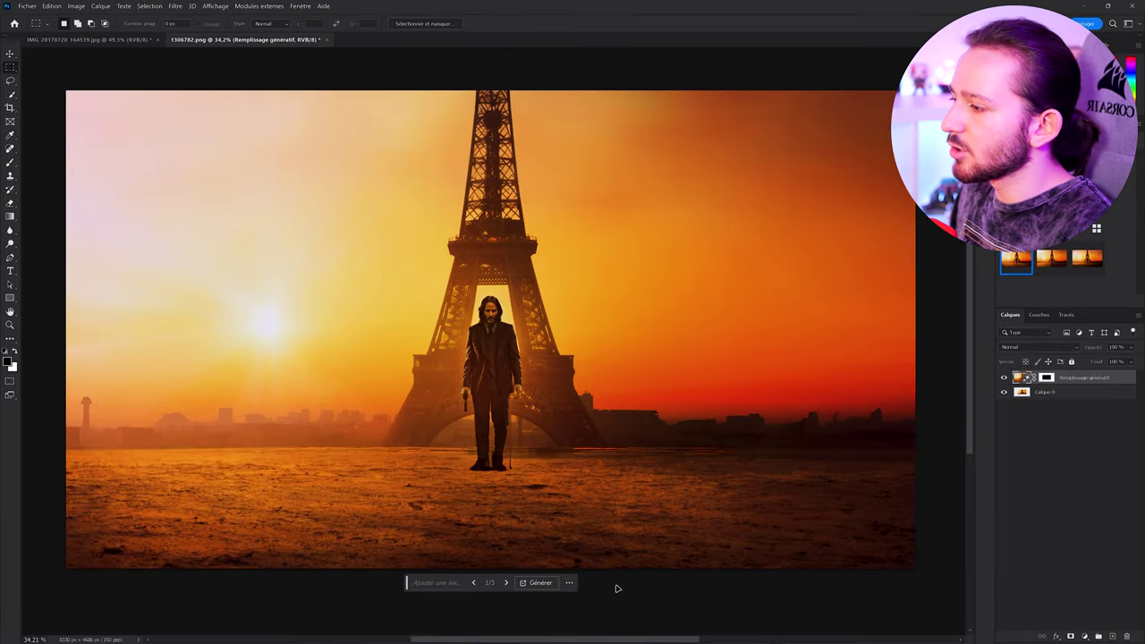
{"action": "scroll", "coordinate": [563, 340], "scroll_direction": "up", "scroll_amount": 6}
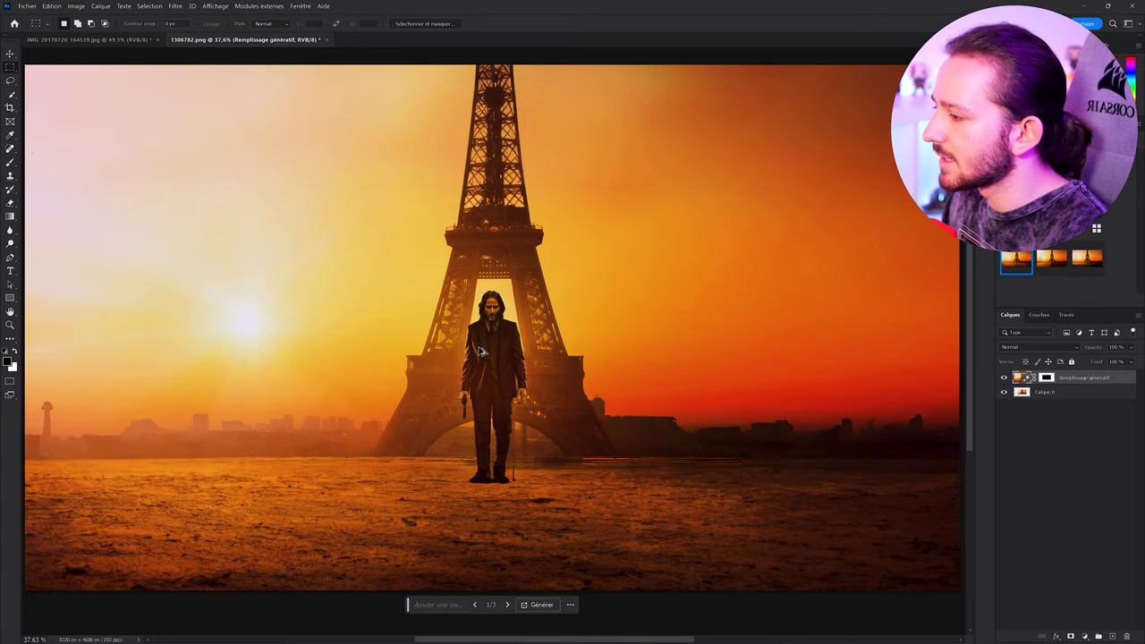
{"action": "scroll", "coordinate": [538, 356], "scroll_direction": "down", "scroll_amount": 7}
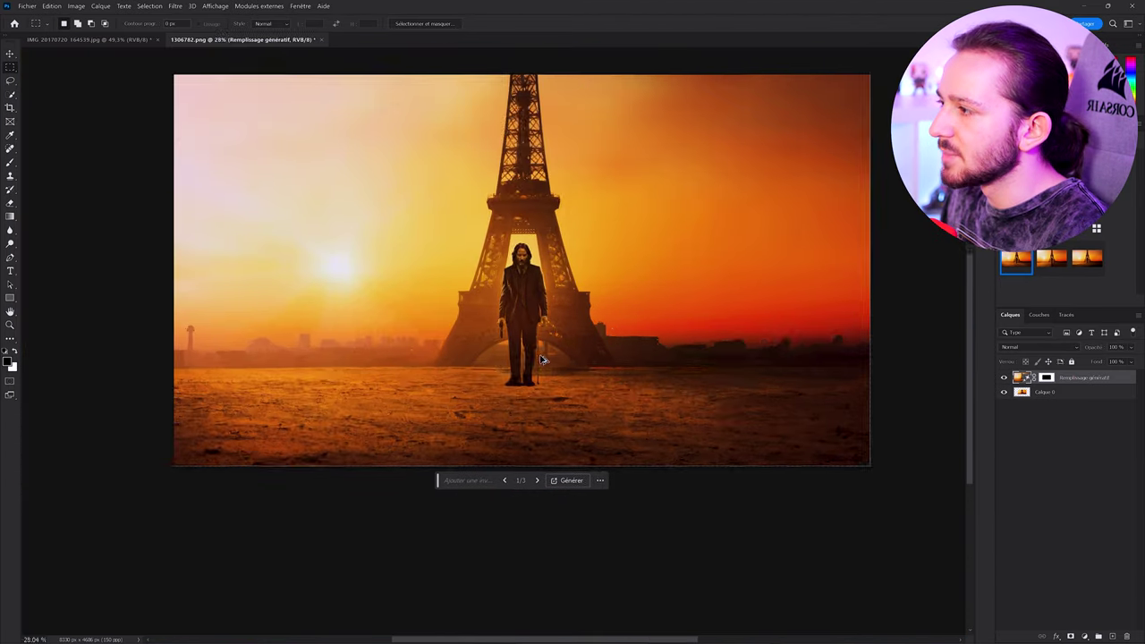
{"action": "scroll", "coordinate": [528, 295], "scroll_direction": "up", "scroll_amount": 2}
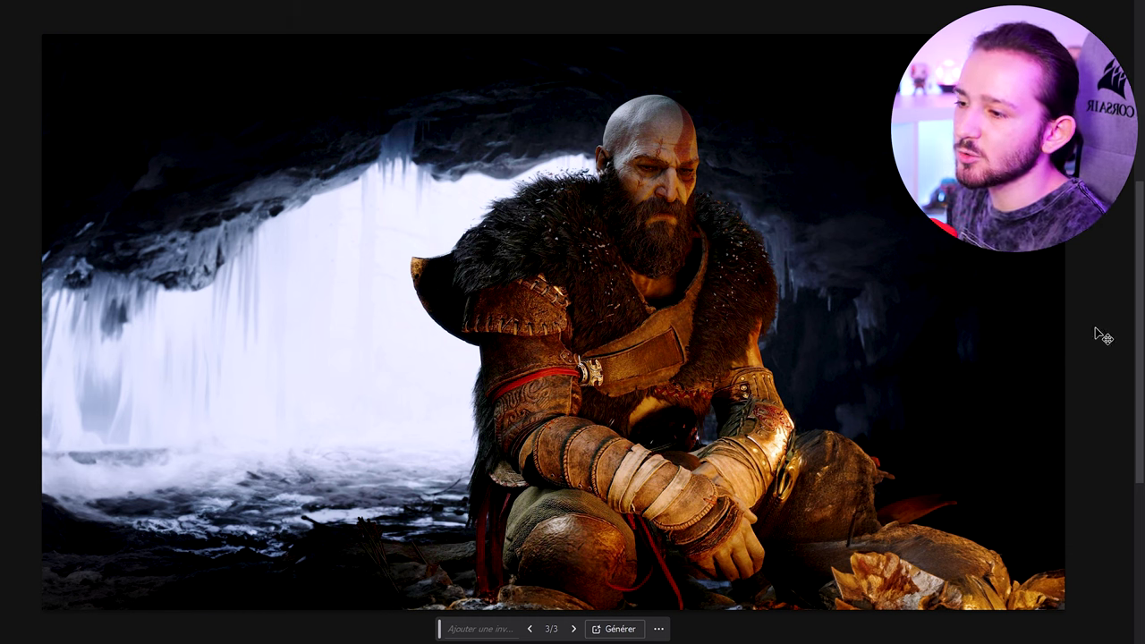
- Hide and show the generated layer of kratos cave2.jpg to compare the extension with the original, and examine how well it blends
{"action": "key", "text": "ctrl+comma"}
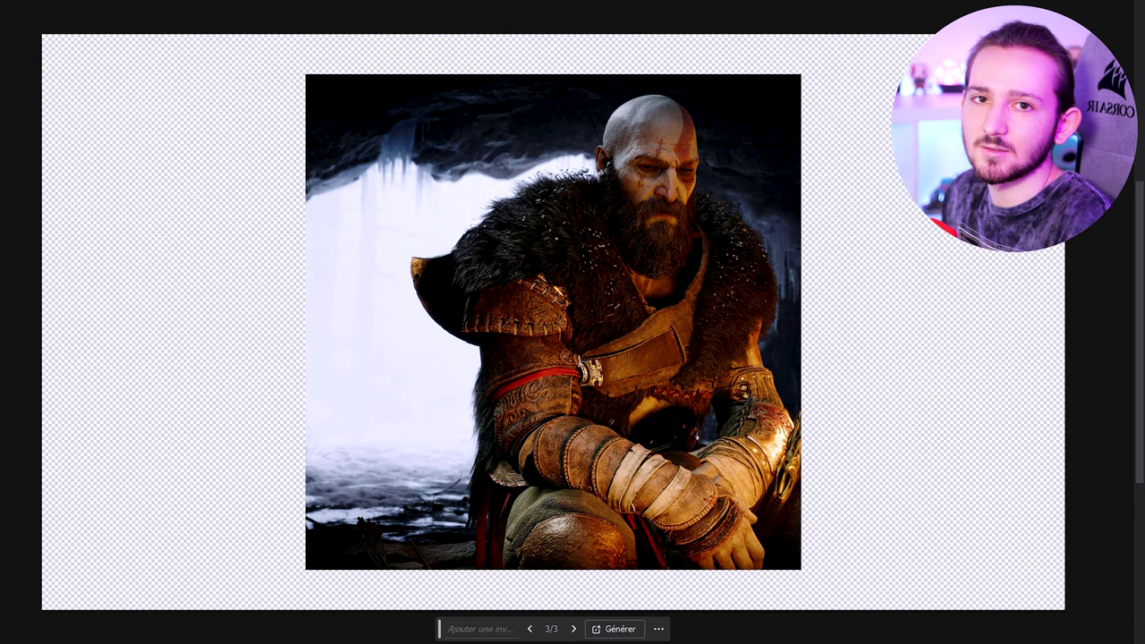
{"action": "key", "text": "ctrl+comma"}
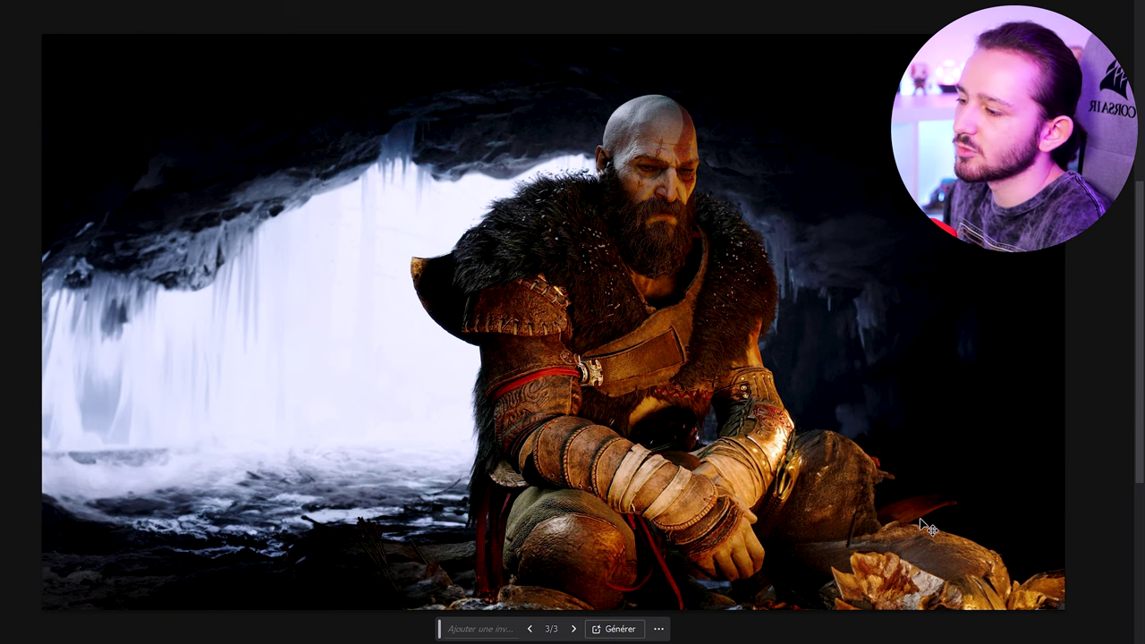
{"action": "scroll", "coordinate": [917, 528], "scroll_direction": "up", "scroll_amount": 3}
{"action": "scroll", "coordinate": [909, 512], "scroll_direction": "down", "scroll_amount": 5}
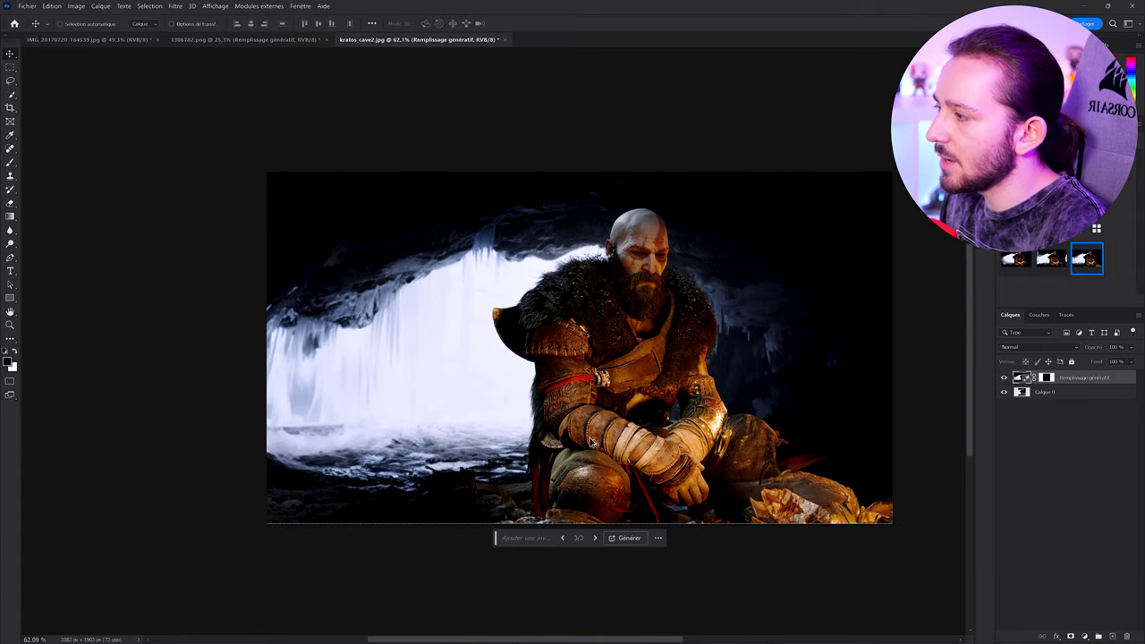
{"action": "scroll", "coordinate": [295, 344], "scroll_direction": "up", "scroll_amount": 3}
{"action": "scroll", "coordinate": [295, 343], "scroll_direction": "down", "scroll_amount": 1}
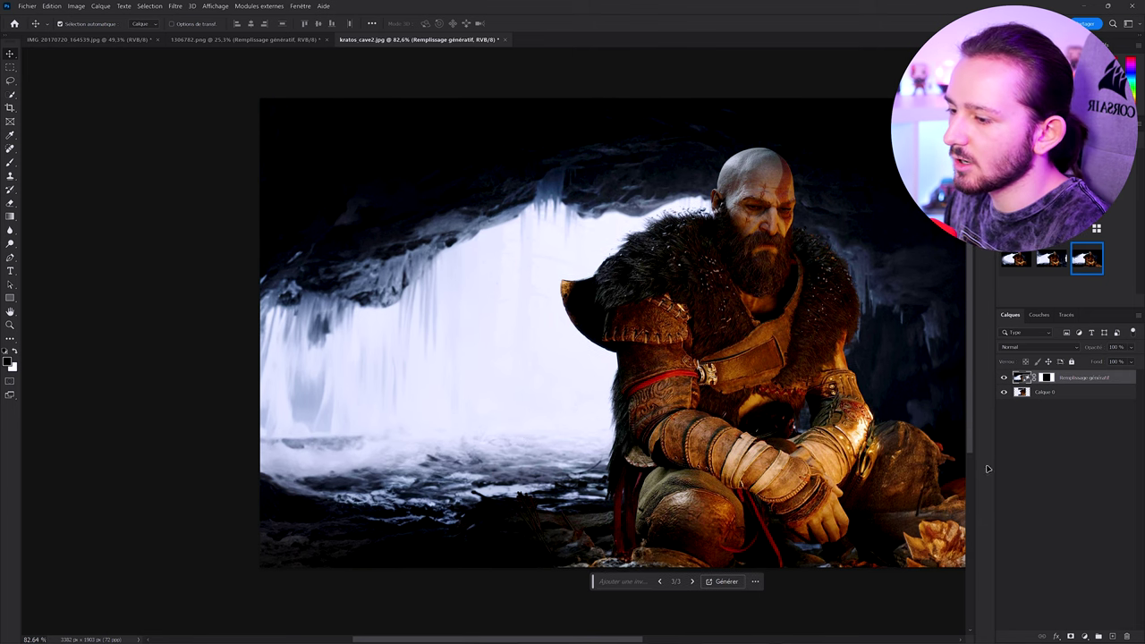
{"action": "scroll", "coordinate": [782, 451], "scroll_direction": "down", "scroll_amount": 2}
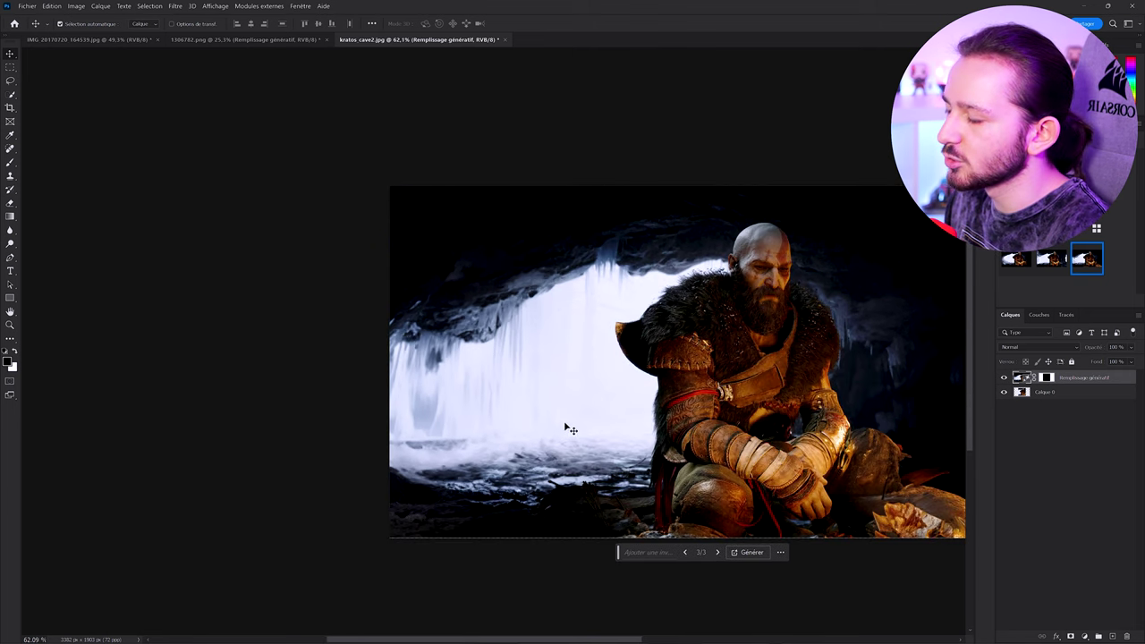
{"action": "scroll", "coordinate": [626, 405], "scroll_direction": "up", "scroll_amount": 6}
{"action": "scroll", "coordinate": [613, 417], "scroll_direction": "down", "scroll_amount": 10}
{"action": "scroll", "coordinate": [821, 391], "scroll_direction": "up", "scroll_amount": 6}
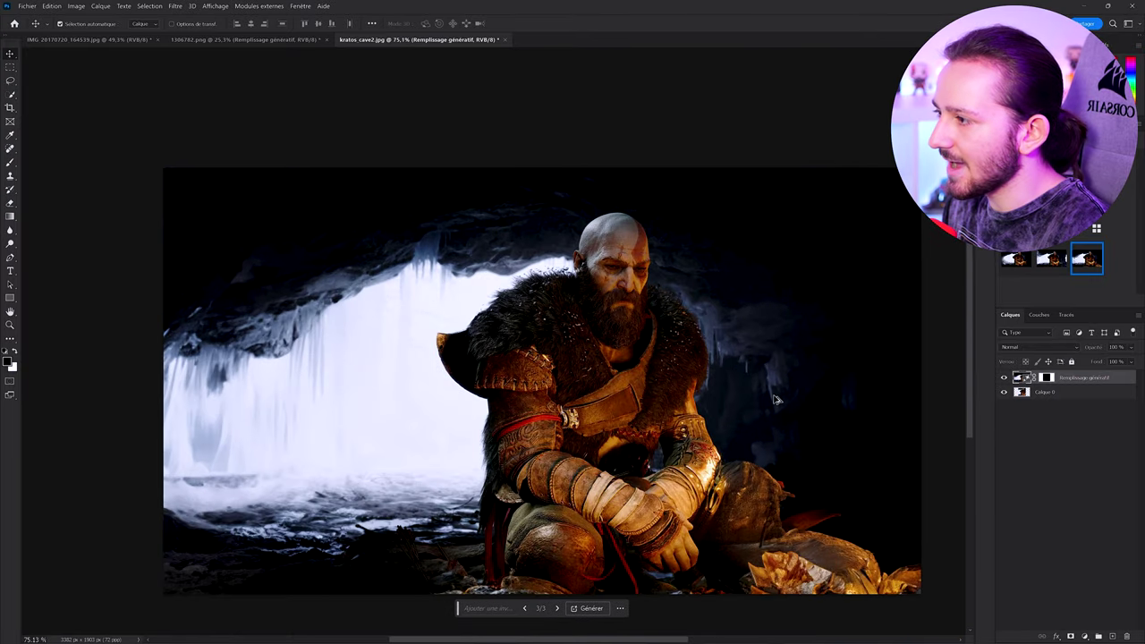
{"action": "scroll", "coordinate": [776, 399], "scroll_direction": "down", "scroll_amount": 1}
{"action": "scroll", "coordinate": [776, 398], "scroll_direction": "up", "scroll_amount": 1}
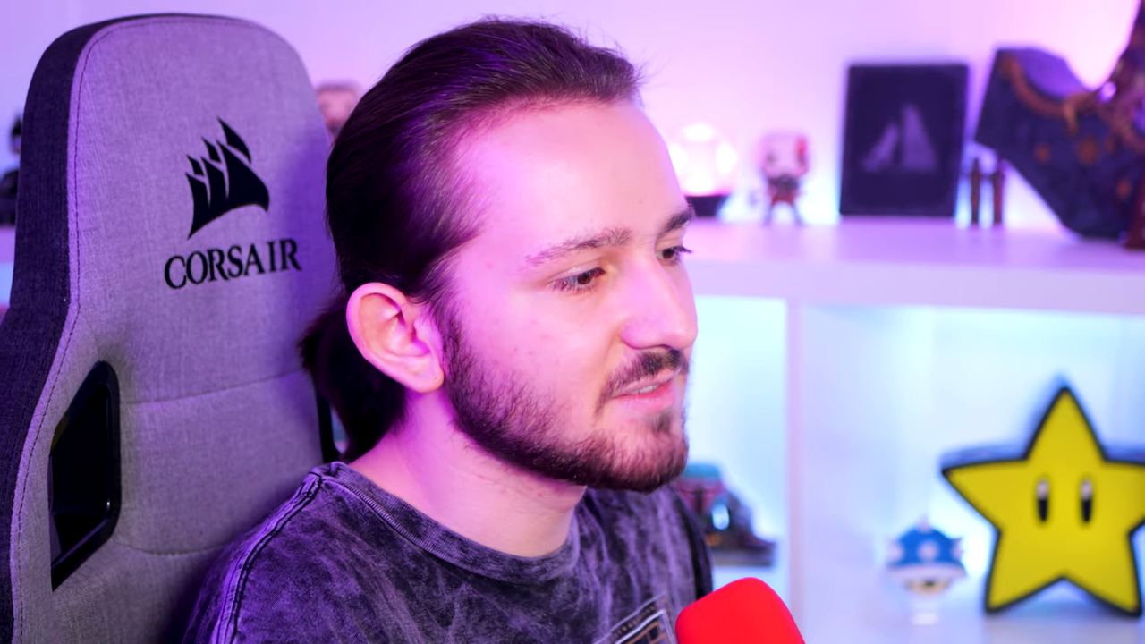